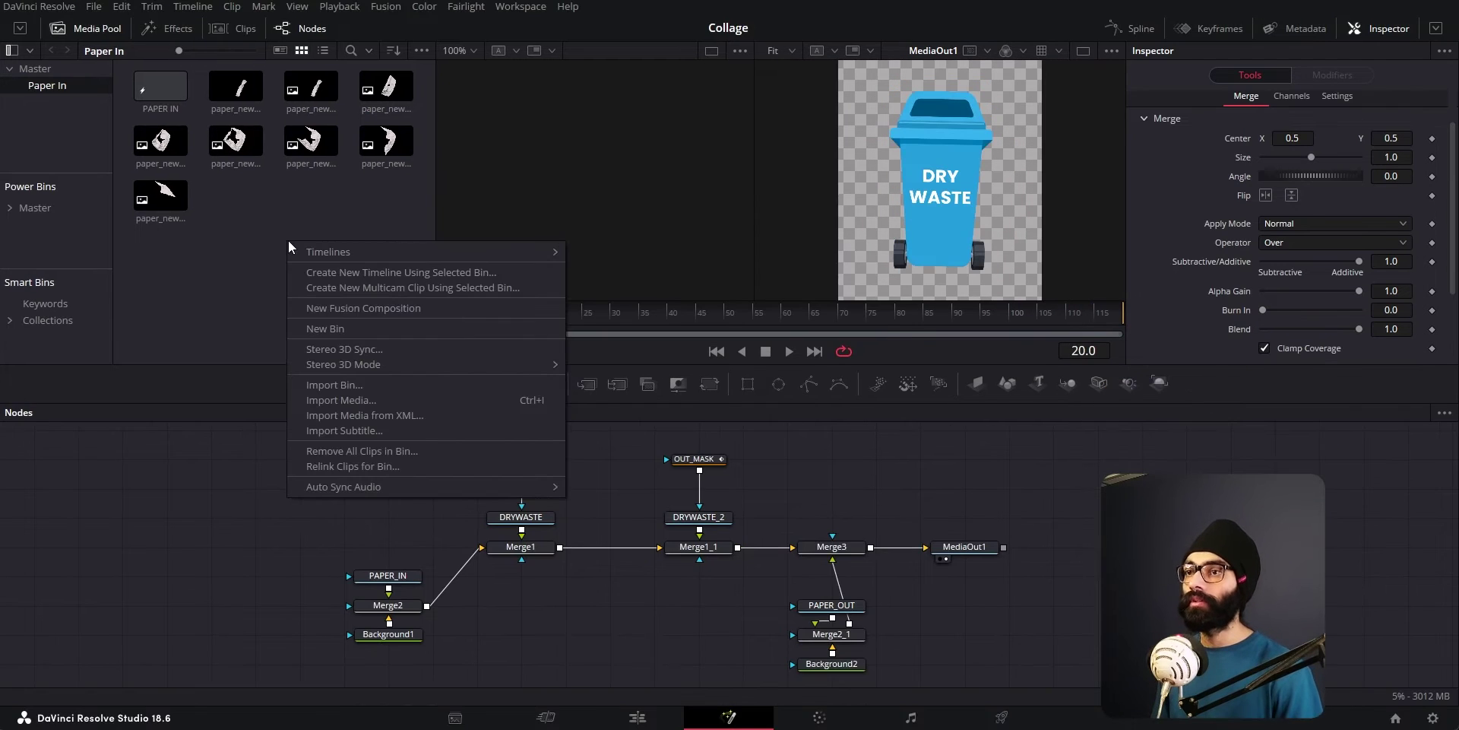
Create a new Fusion composition clip named COLLAGE_tut in the Paper In bin and open it.
click(353, 312)
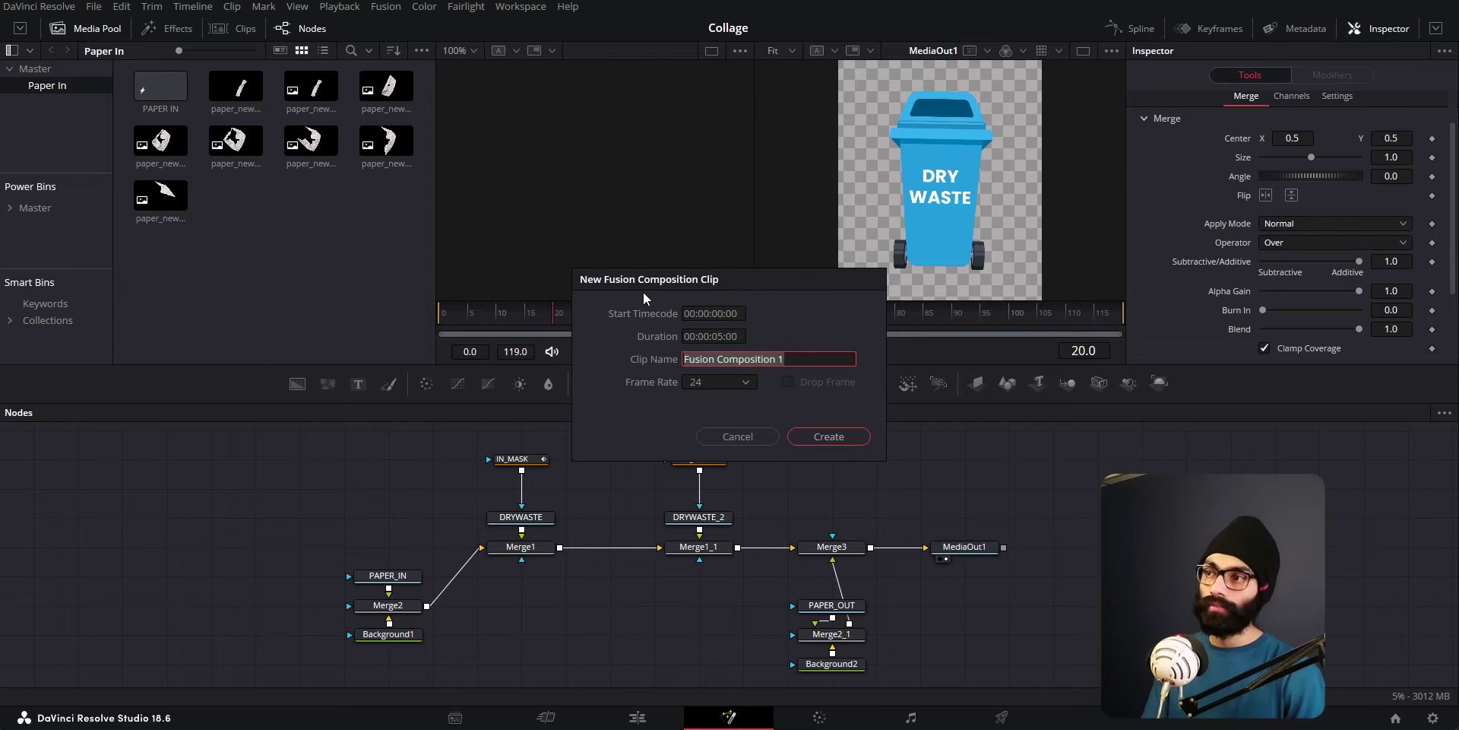
text(COLLA)
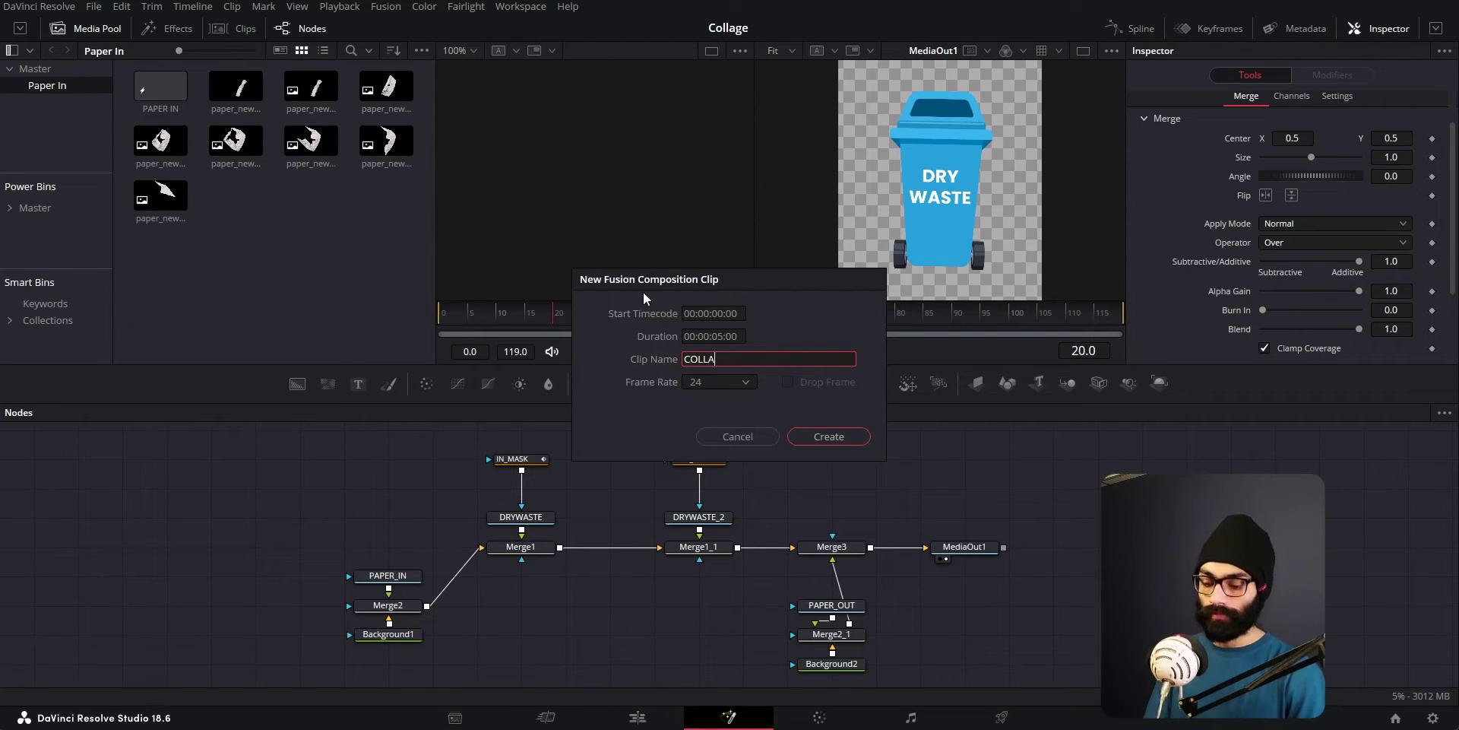
text(GE_tut)
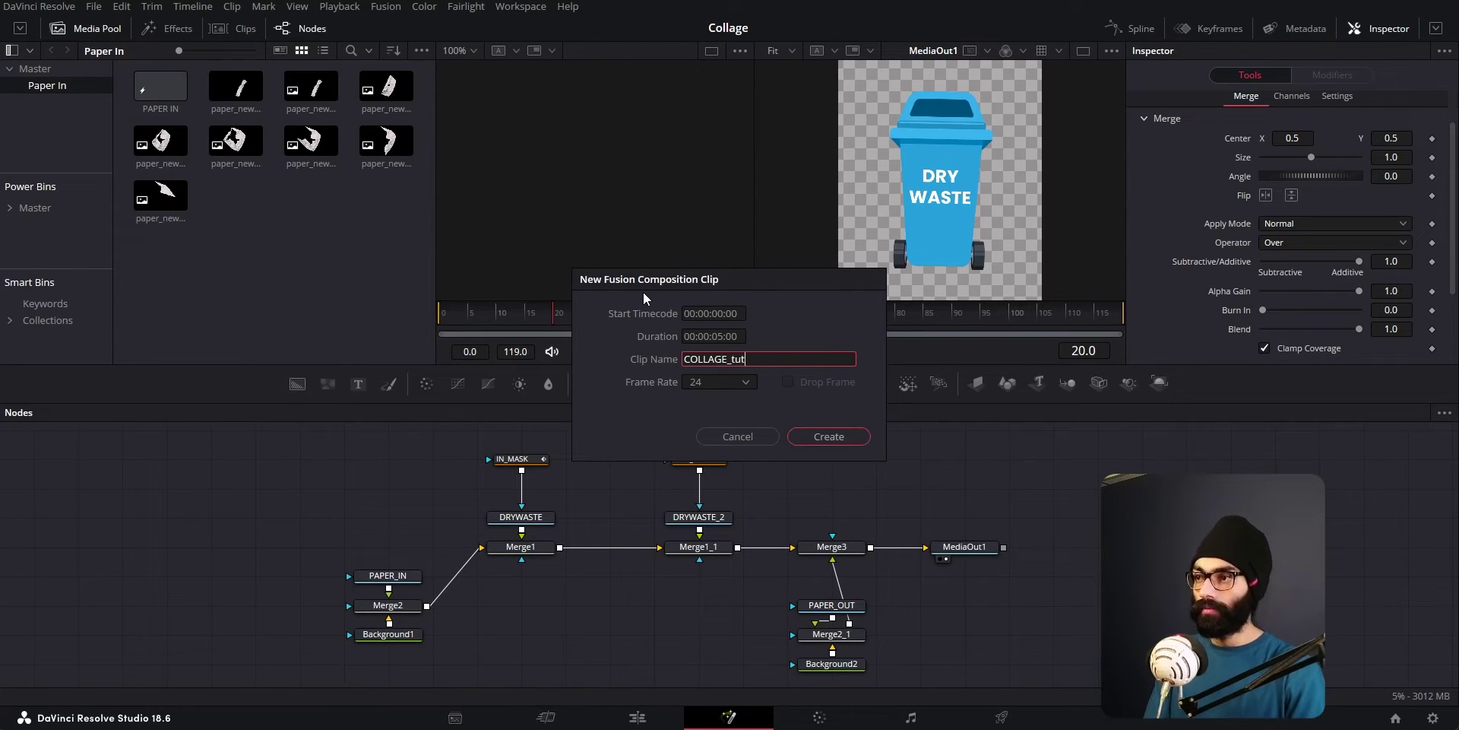
key(Return)
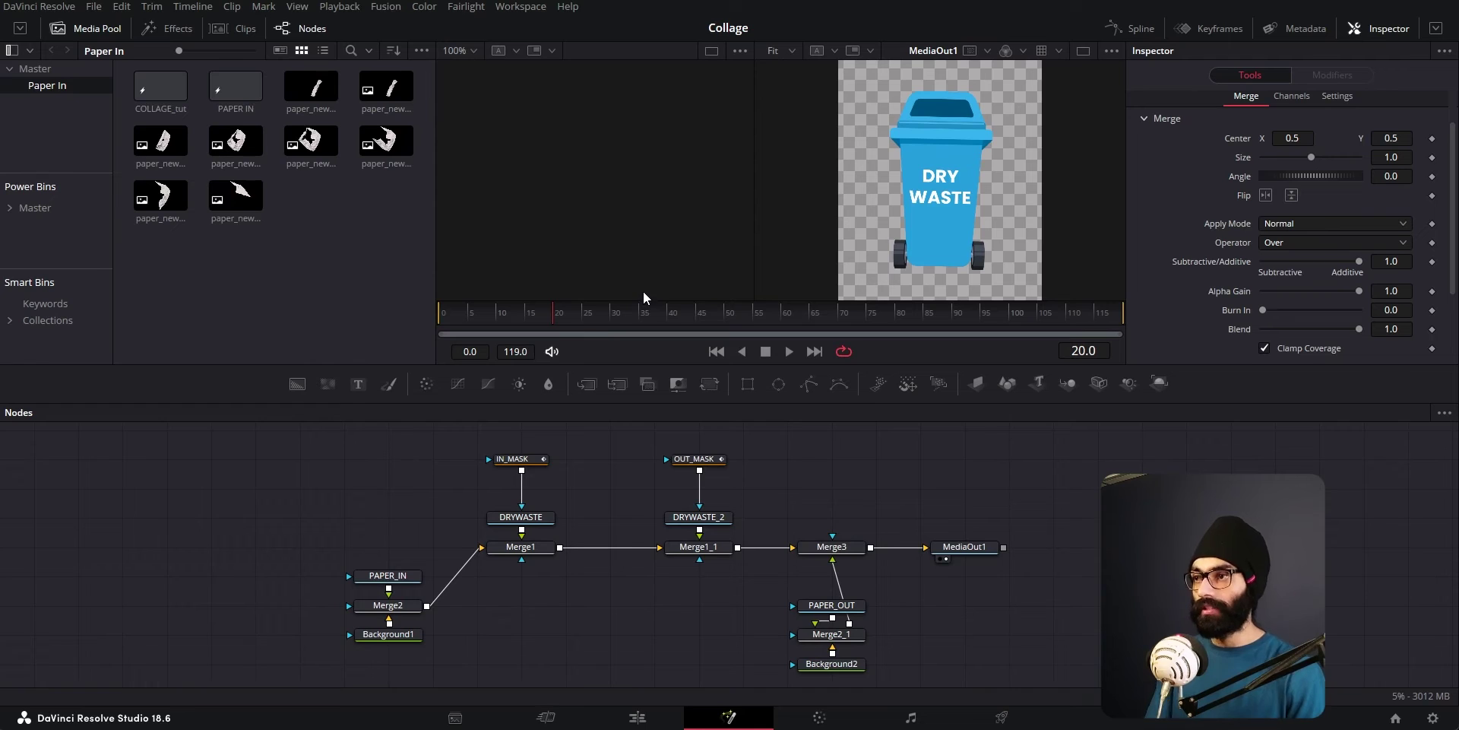
double_click(163, 91)
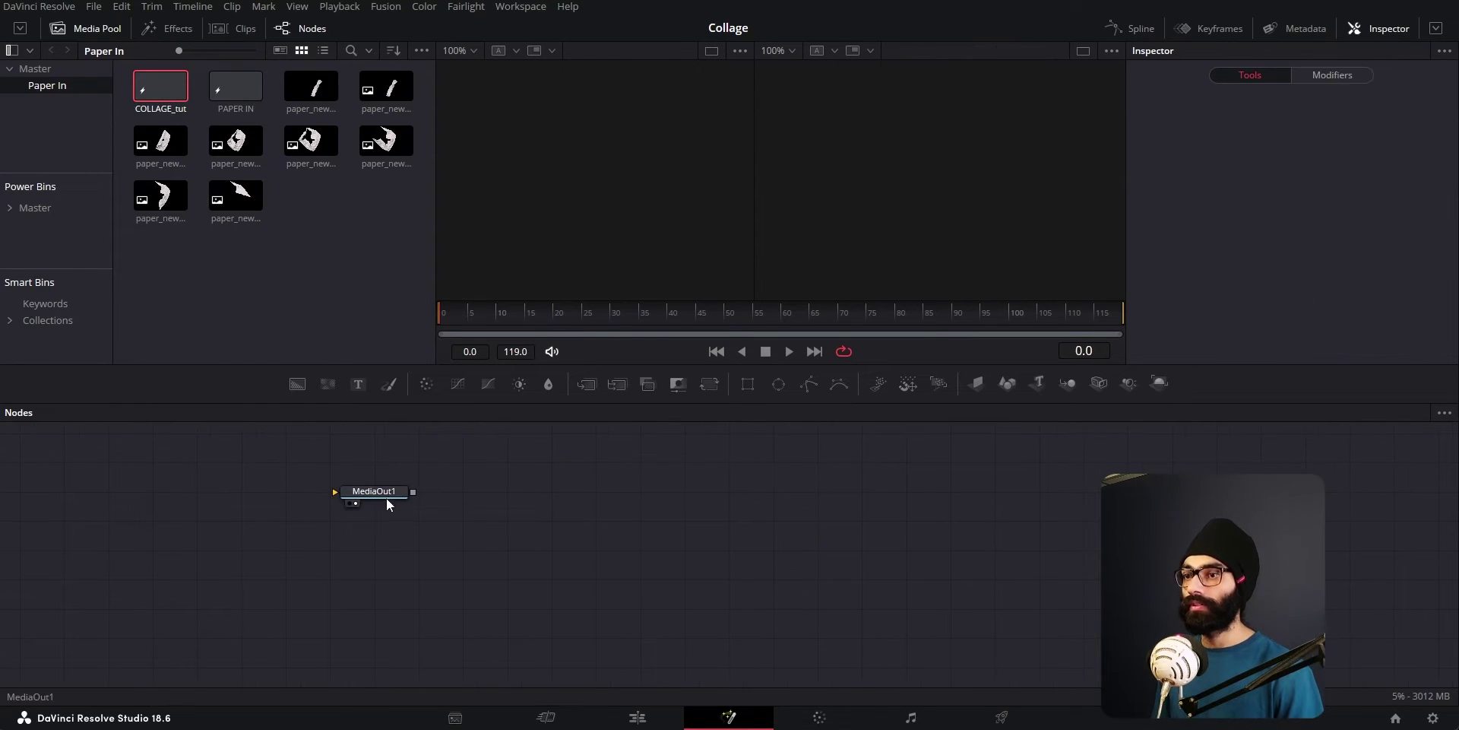
Move MediaOut1 over to make room and add dry waste.png from the Master bin to the node graph.
drag(769, 523, 813, 524)
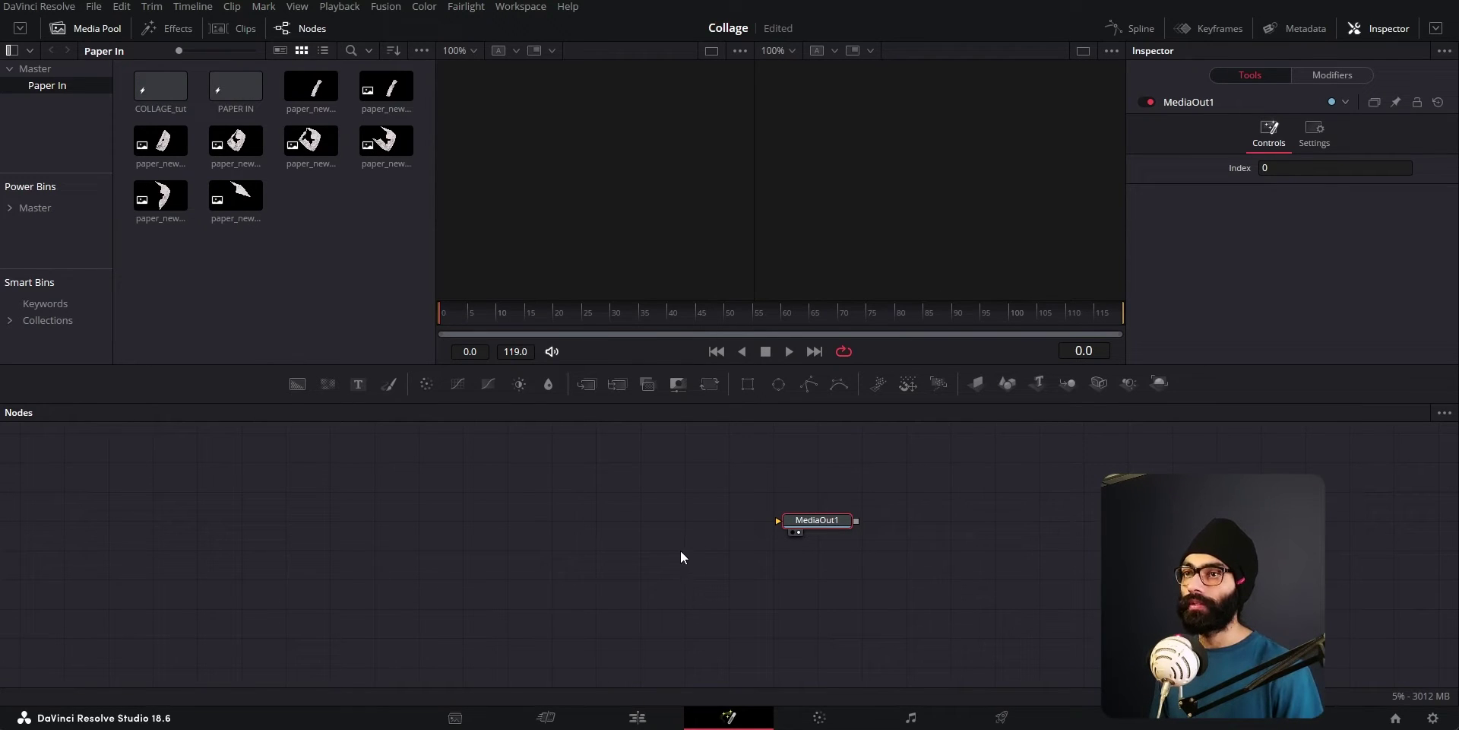
click(43, 71)
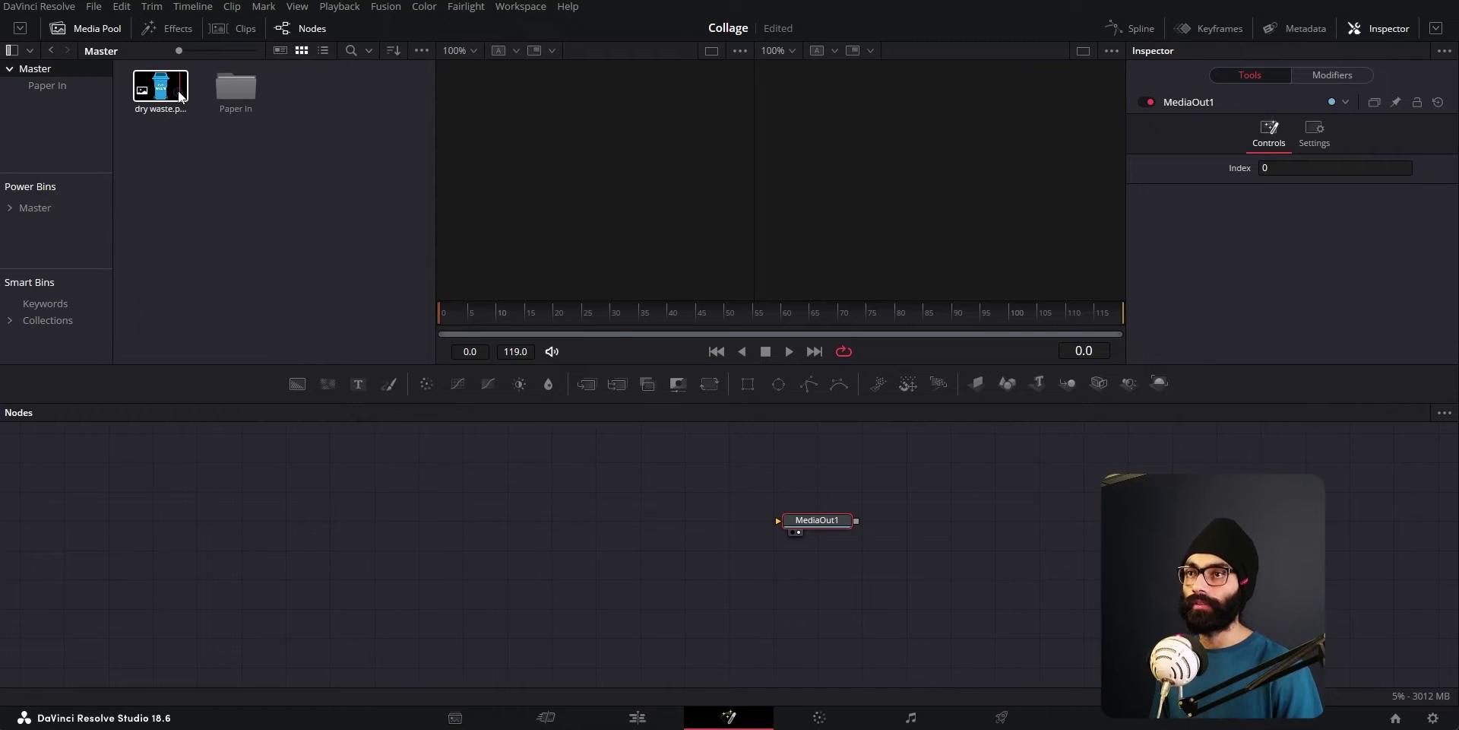
drag(170, 88, 578, 497)
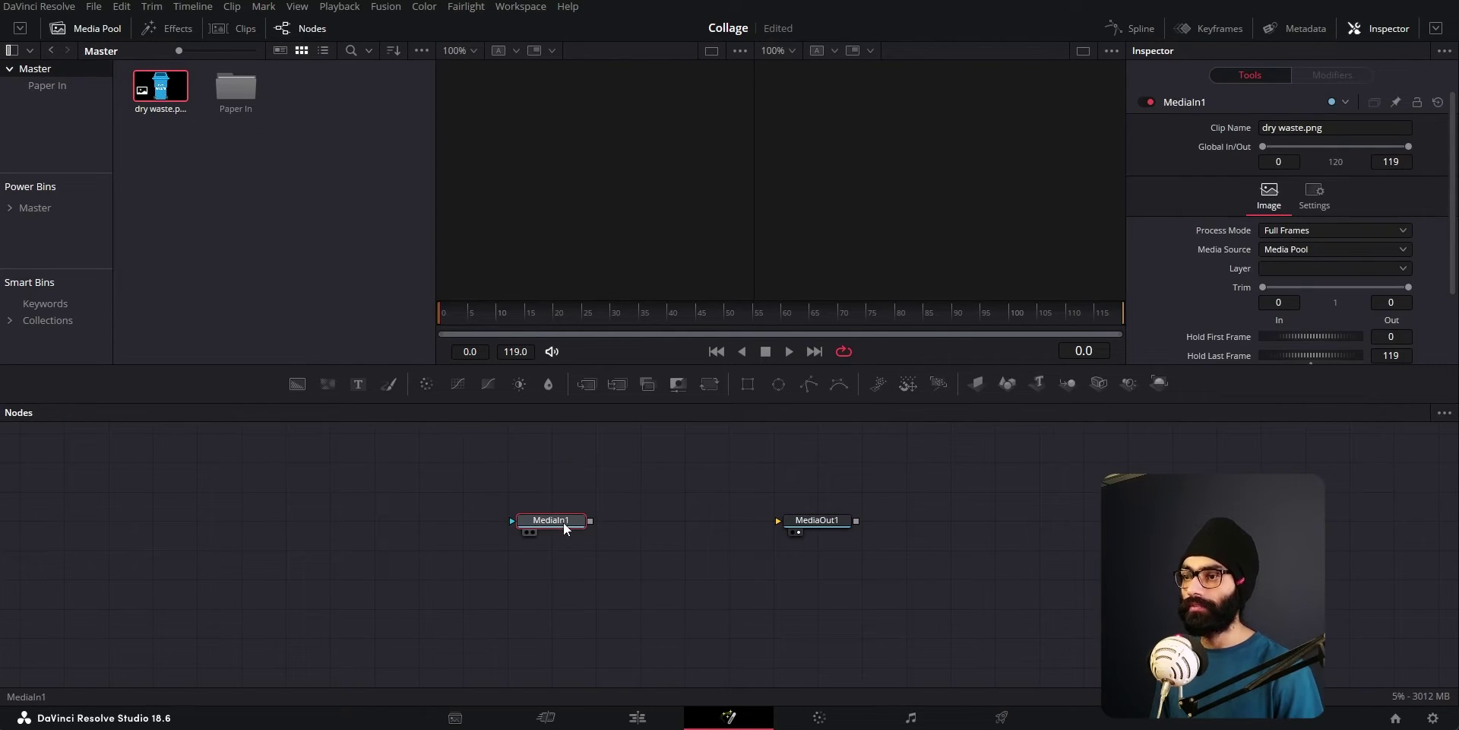
Rename the dry waste image node to DRYWASTE and connect it to MediaOut1.
click(566, 523)
key(F2)
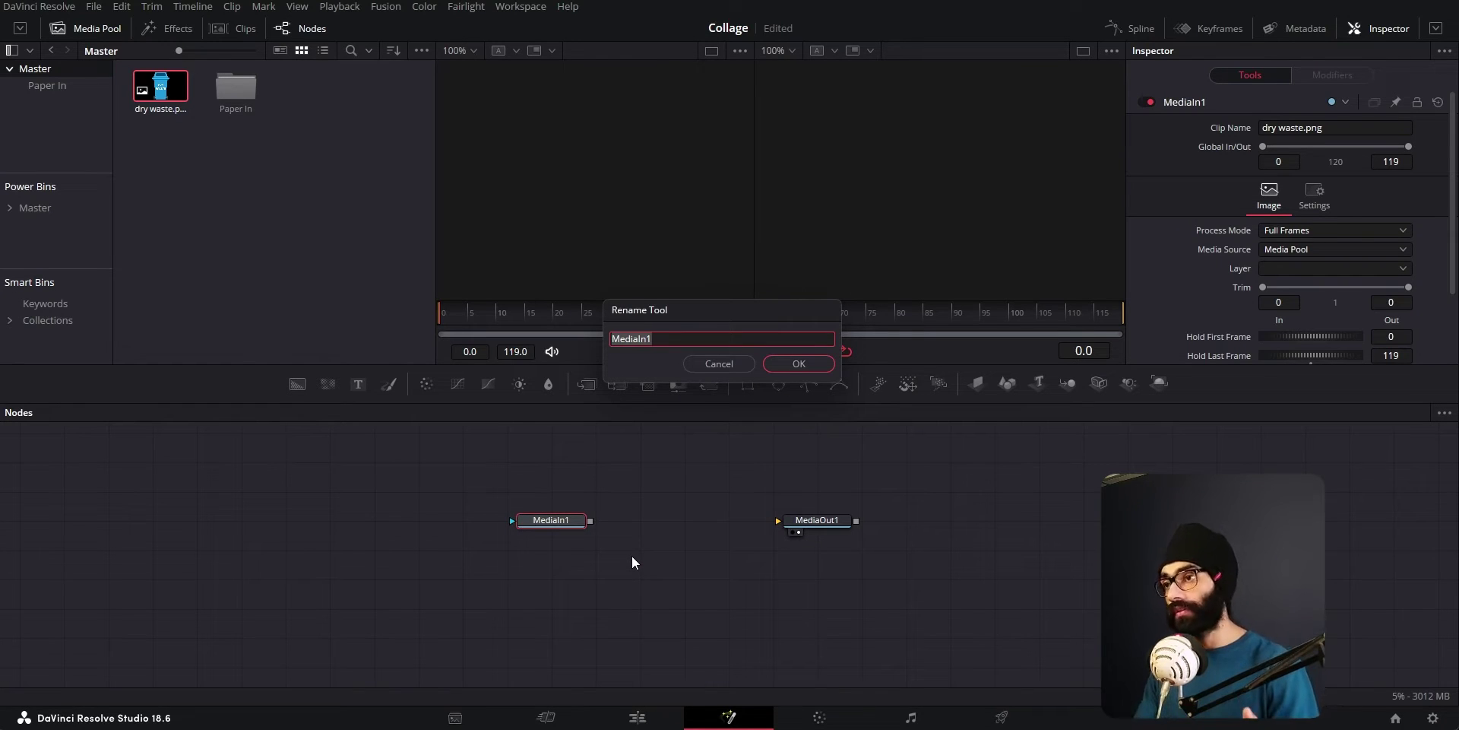
text(DRYWASTE)
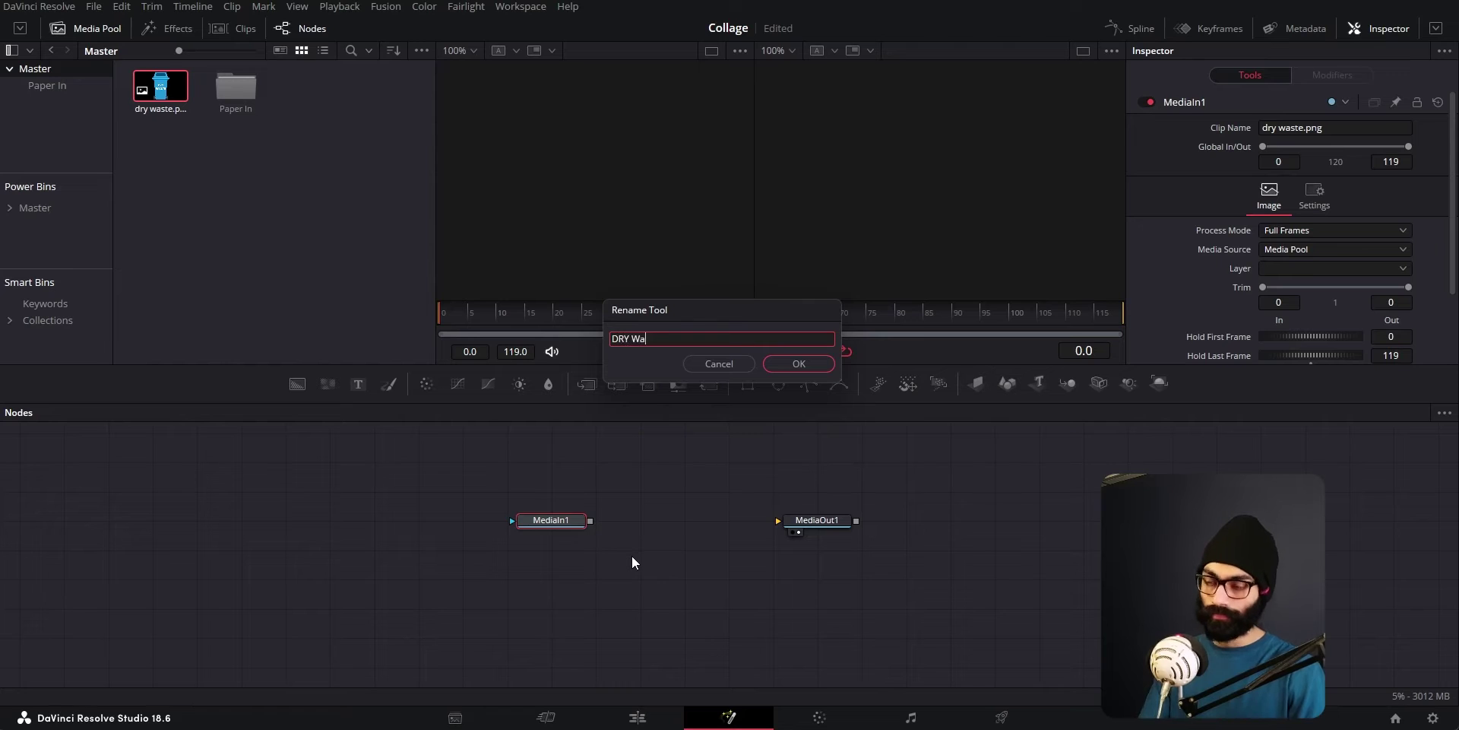
key(Return)
drag(590, 522, 779, 521)
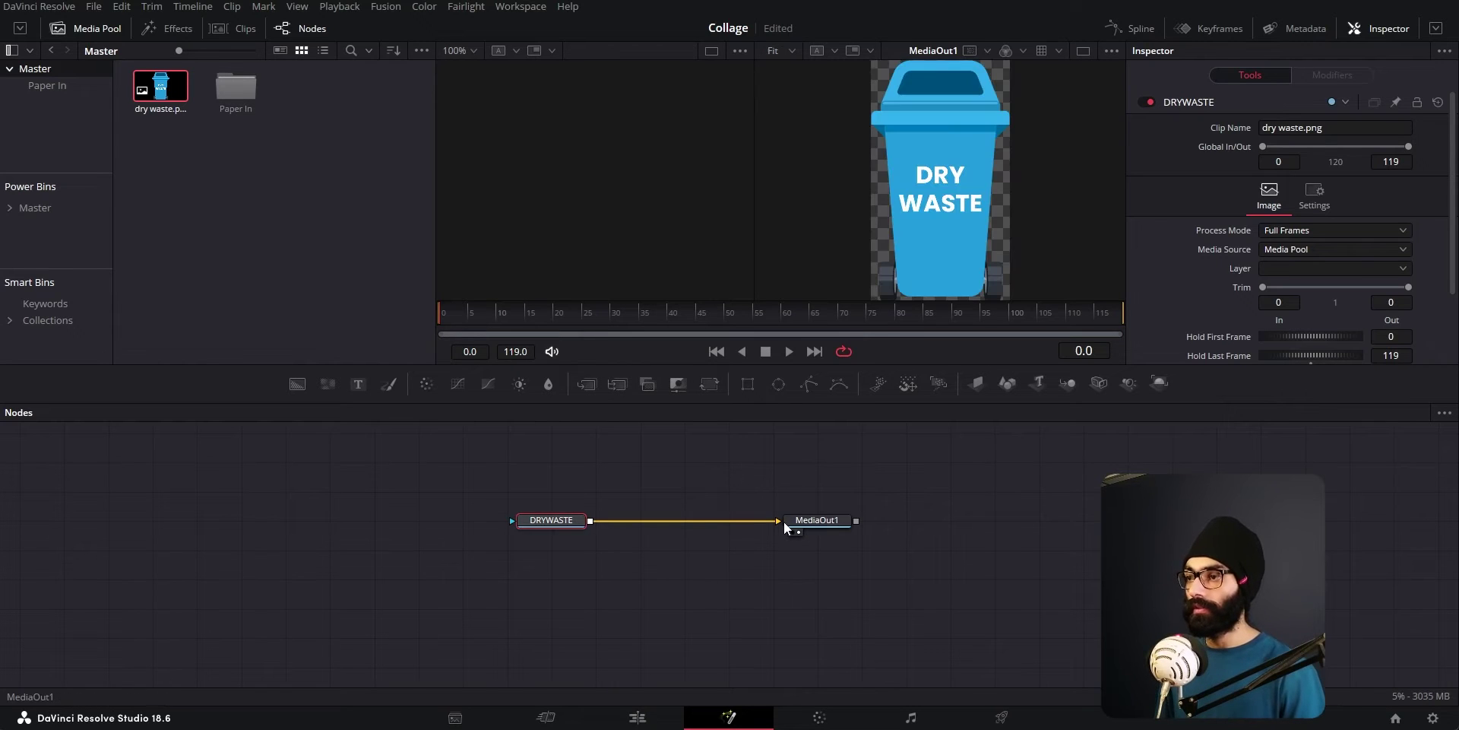
Show the DRYWASTE node in the first viewer and resize the layout to give the viewers more room.
drag(895, 403, 883, 499)
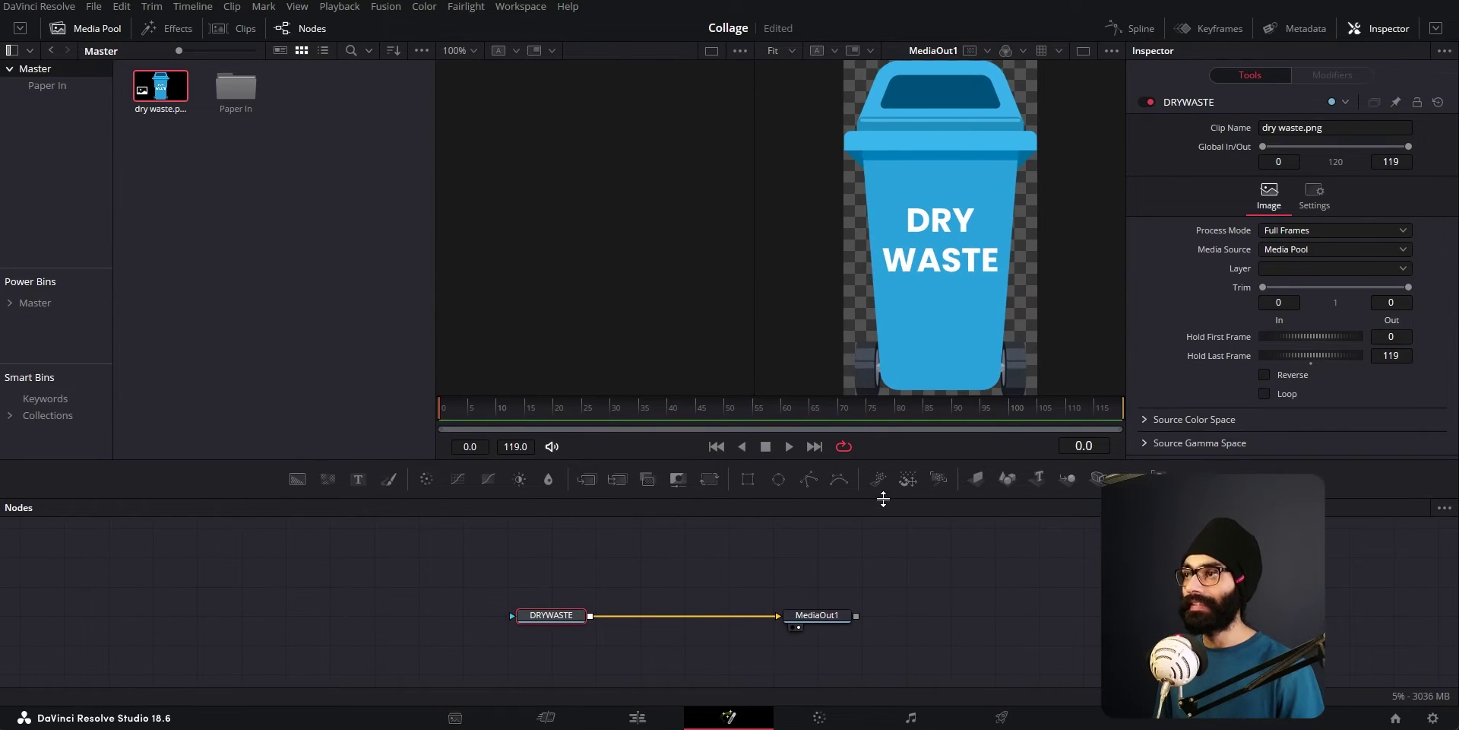
mouse_move(843, 613)
mouse_down()
mouse_move(842, 584)
mouse_move(819, 615)
mouse_up()
click(572, 617)
key(1)
drag(436, 327, 390, 329)
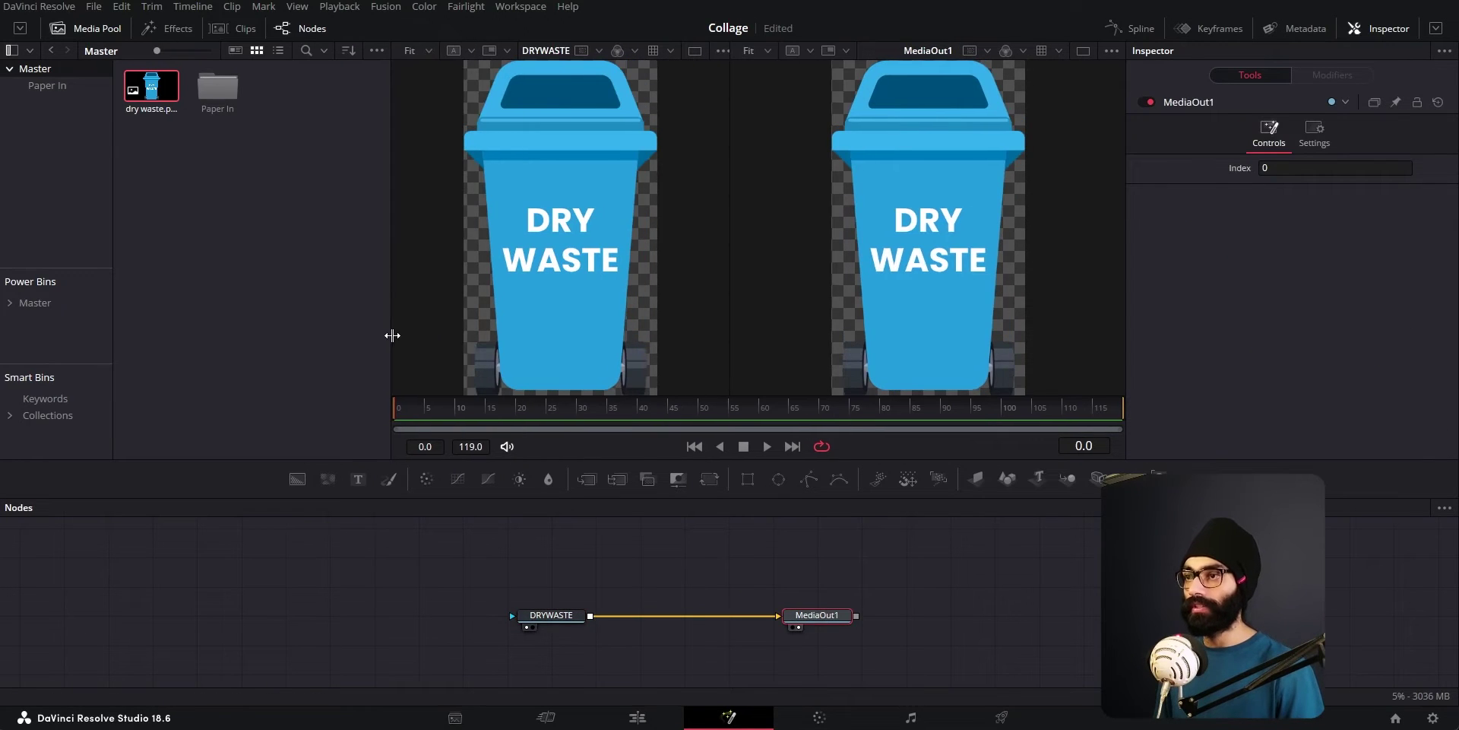
drag(766, 500, 765, 440)
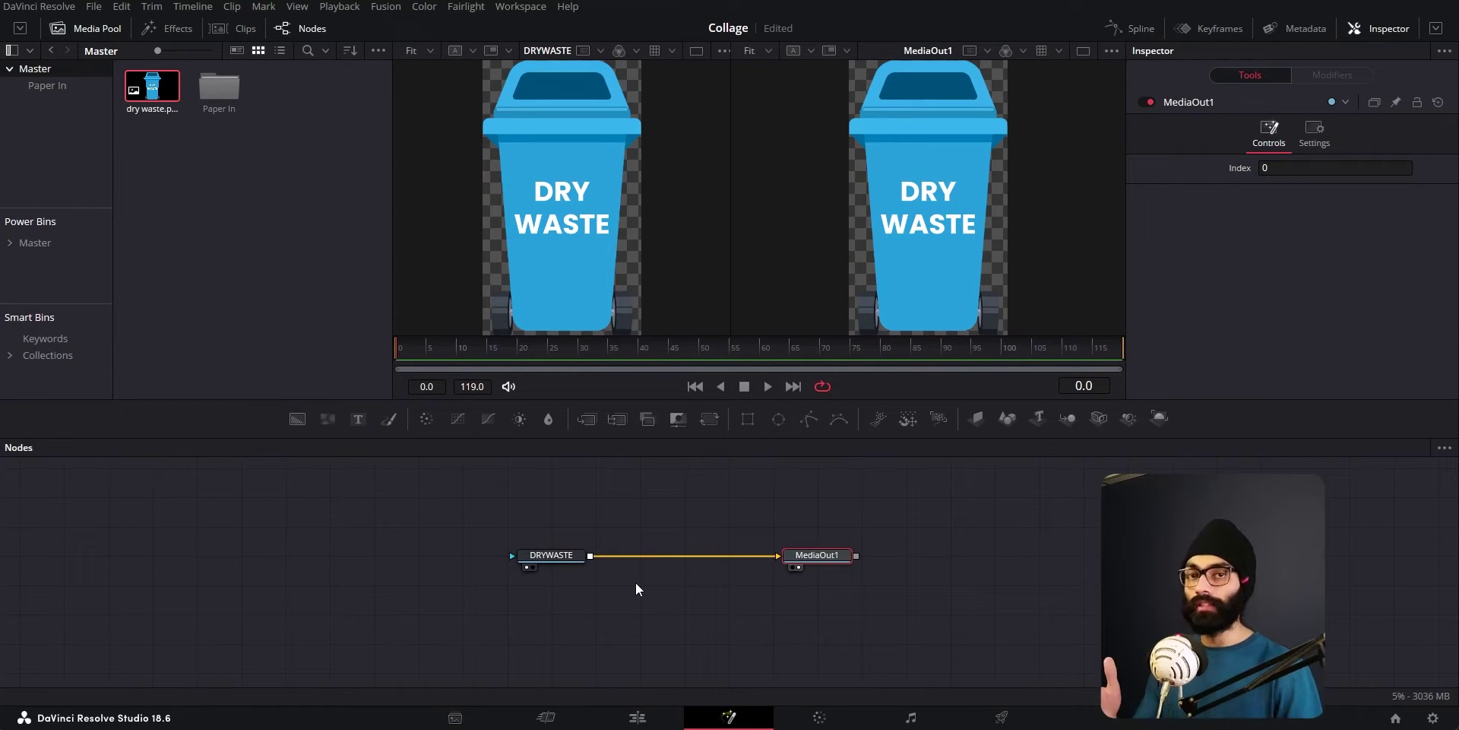
Open the file location of the first paper_new image in the Paper In bin.
double_click(219, 89)
right_click(281, 88)
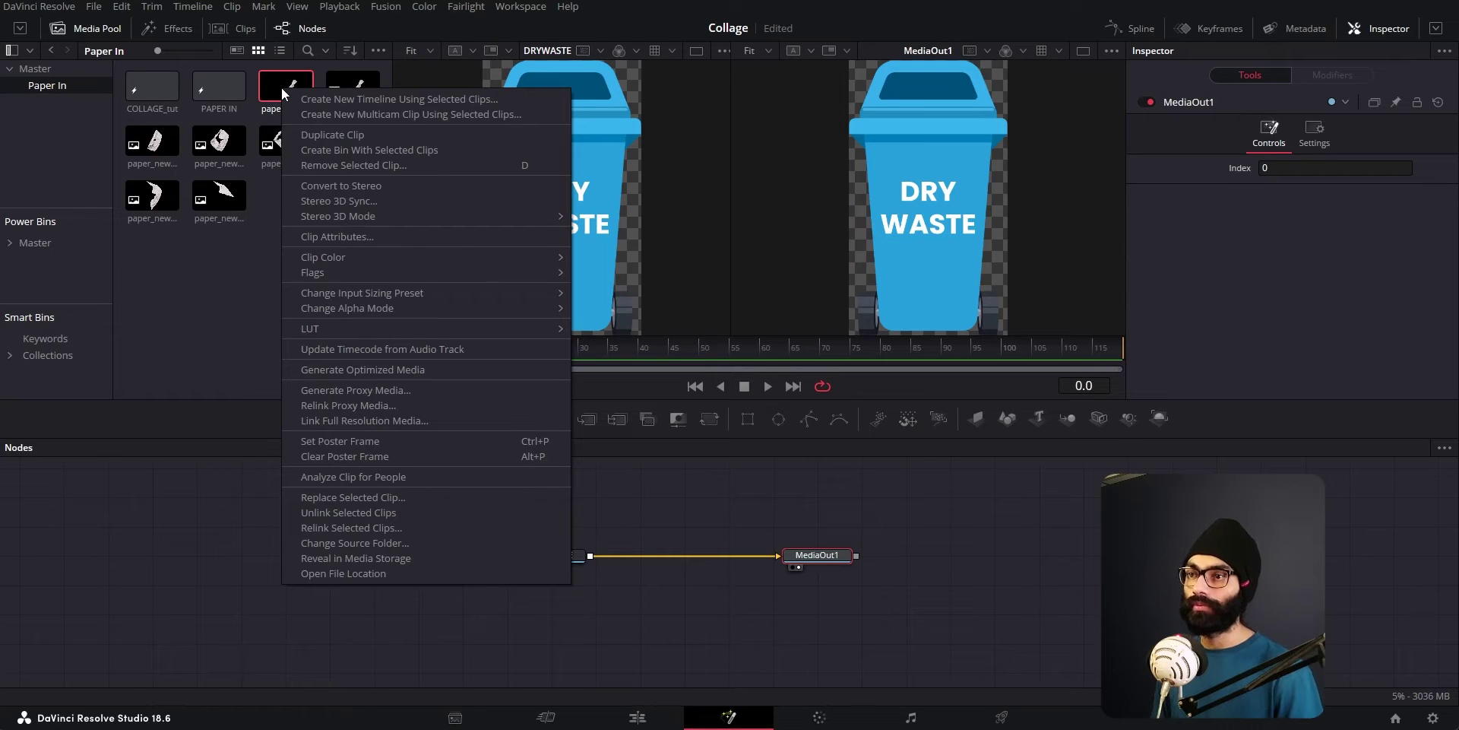
click(361, 586)
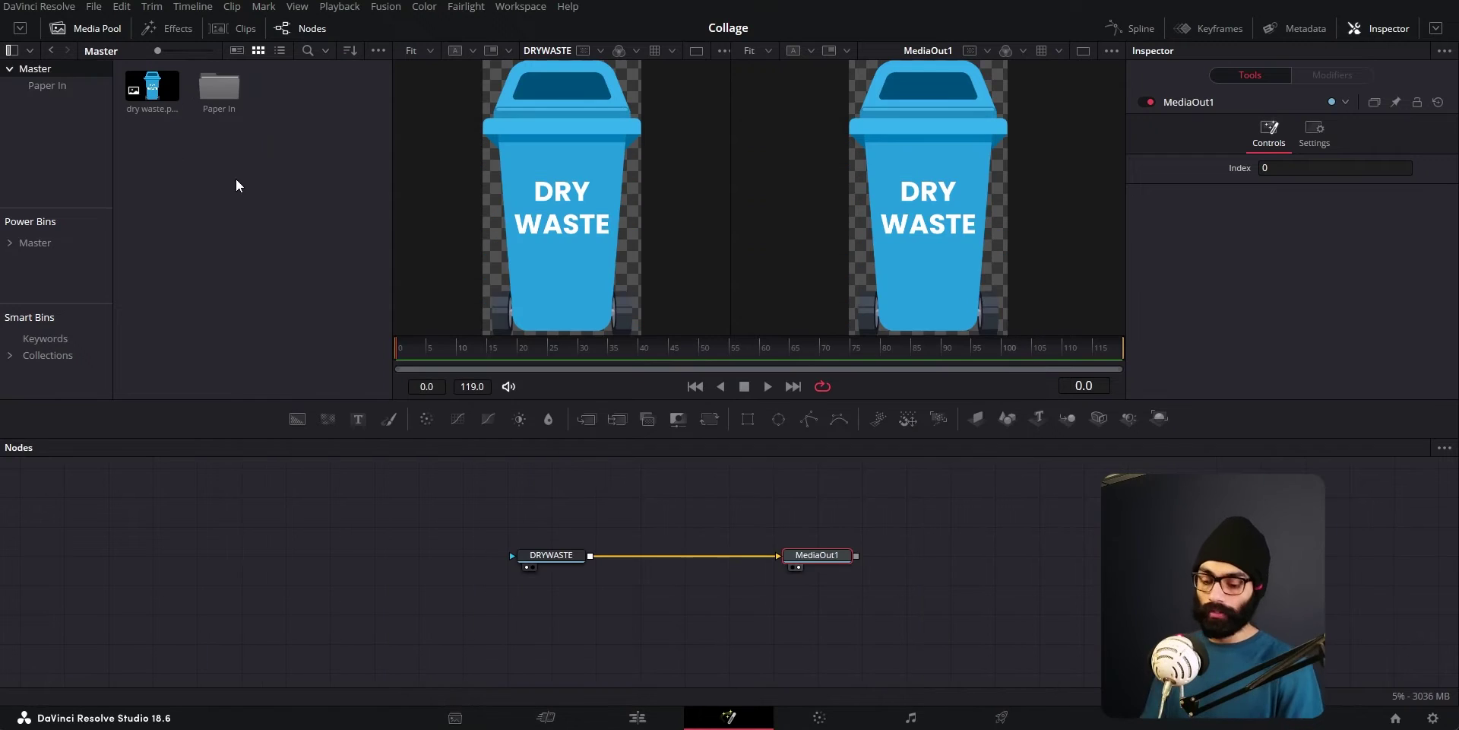
Create a bin named Png Seq and add all seven paper_new images to the node graph as one sequence.
key(ctrl+shift+n)
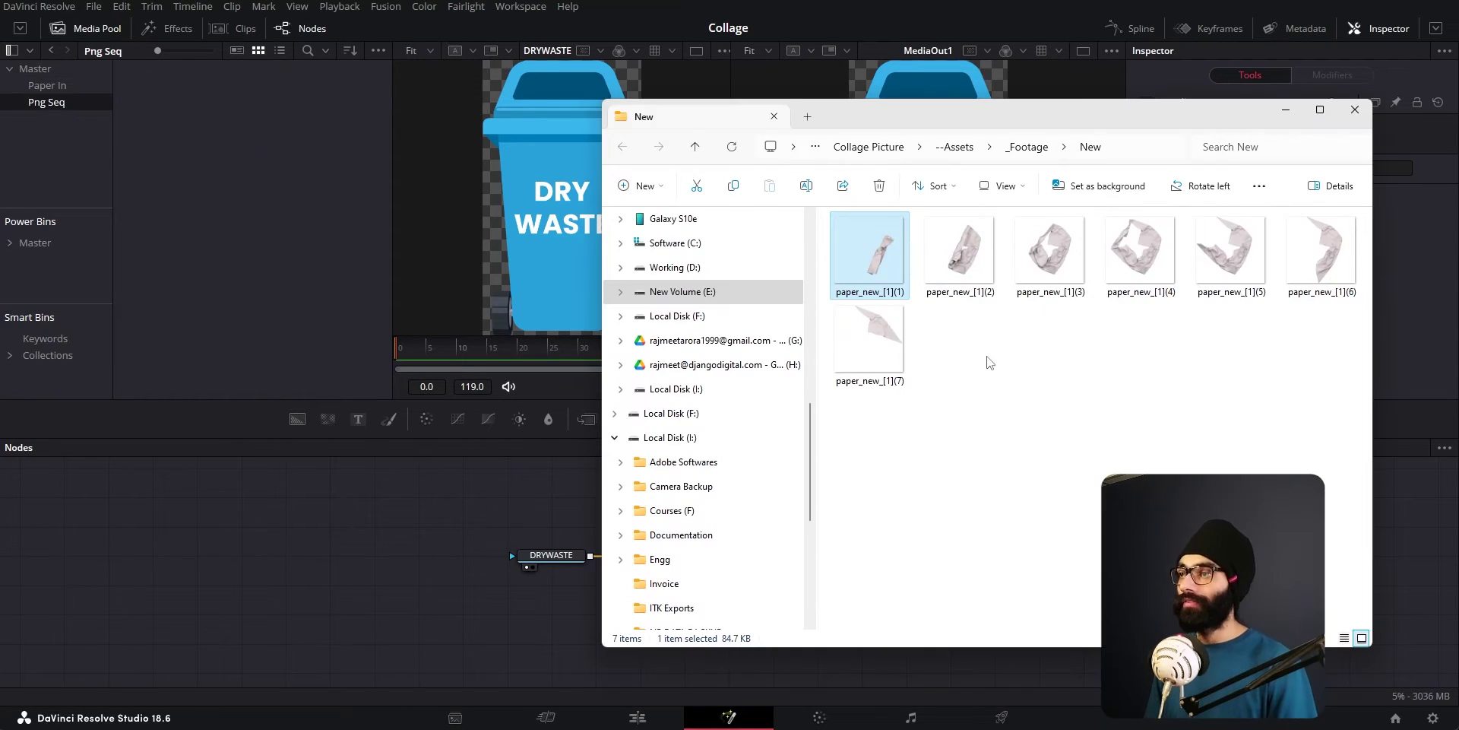
key(ctrl+a)
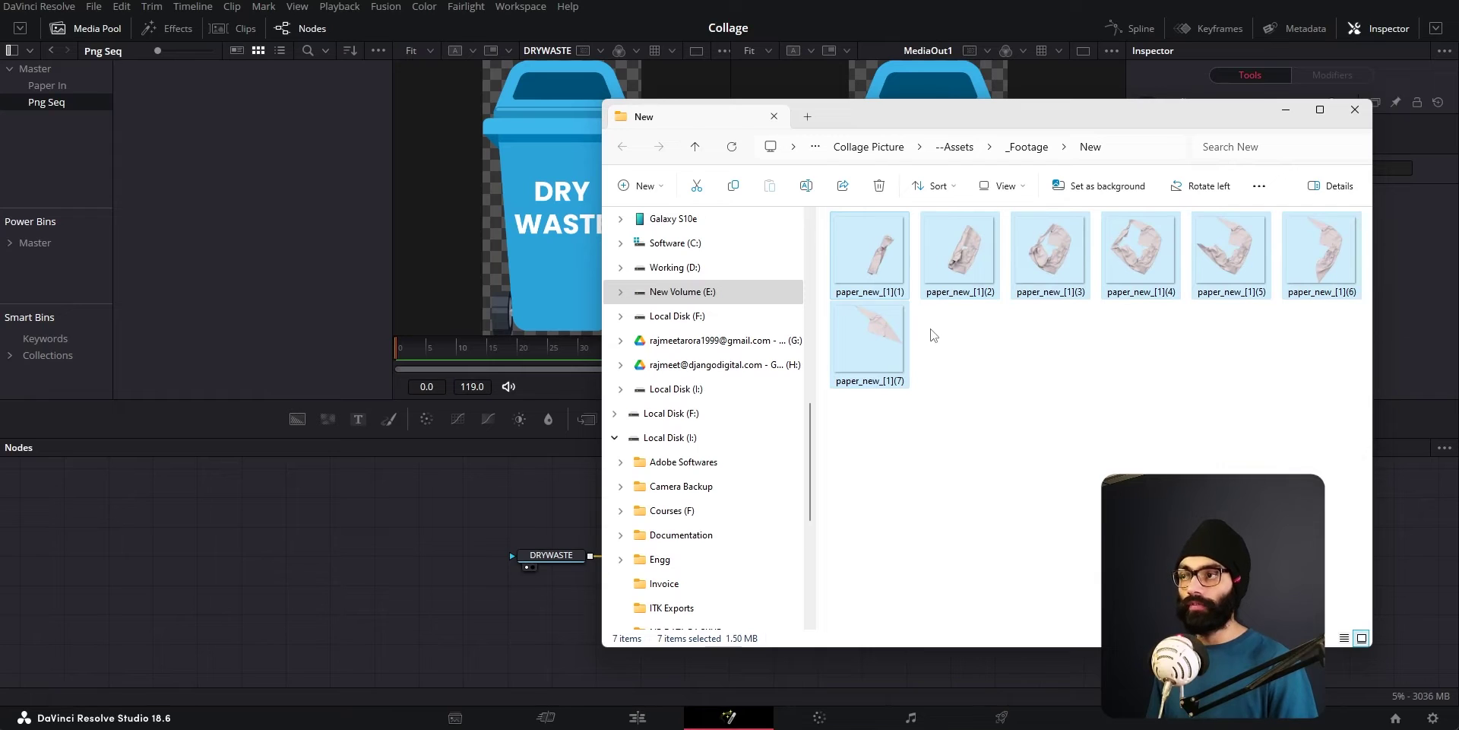
drag(887, 255, 435, 531)
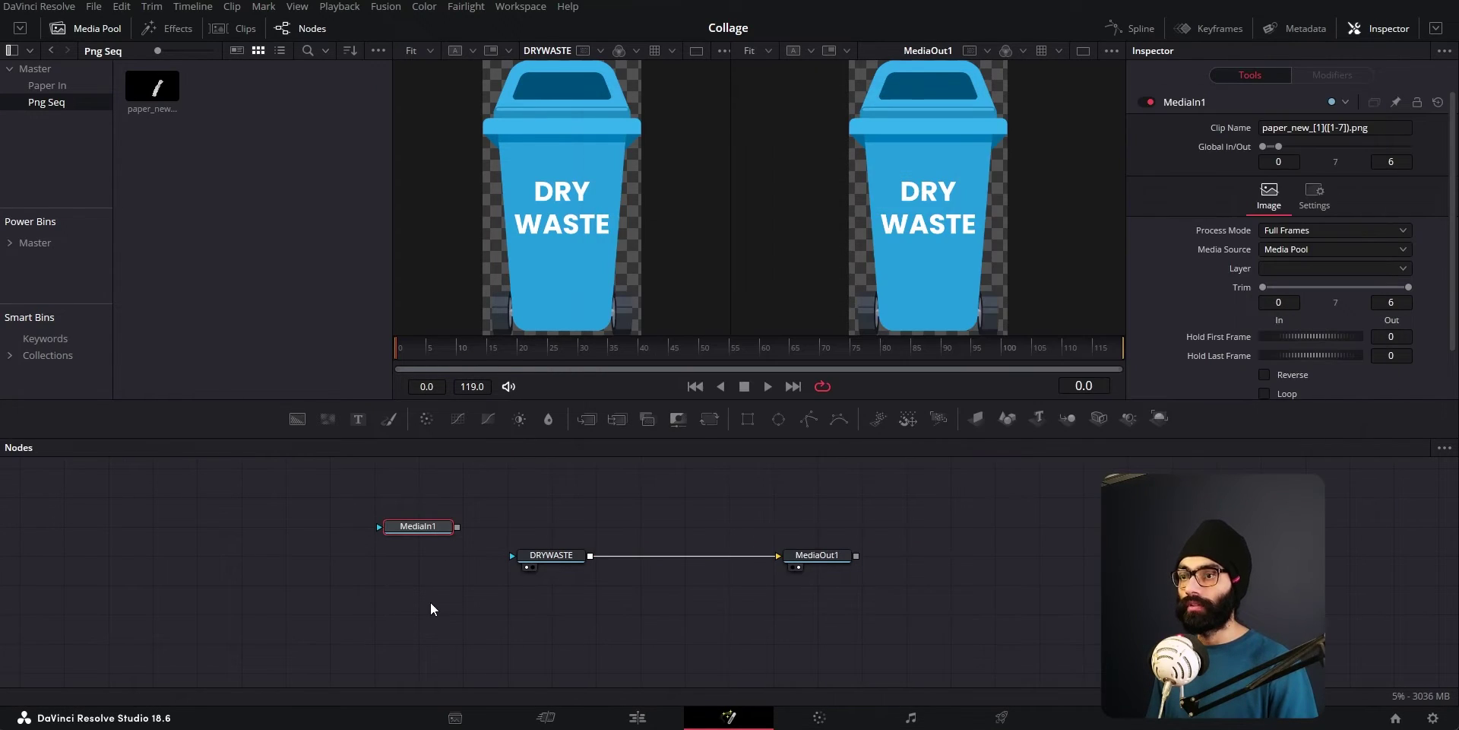
Rename the paper sequence node to PAPER_IN.
key(F2)
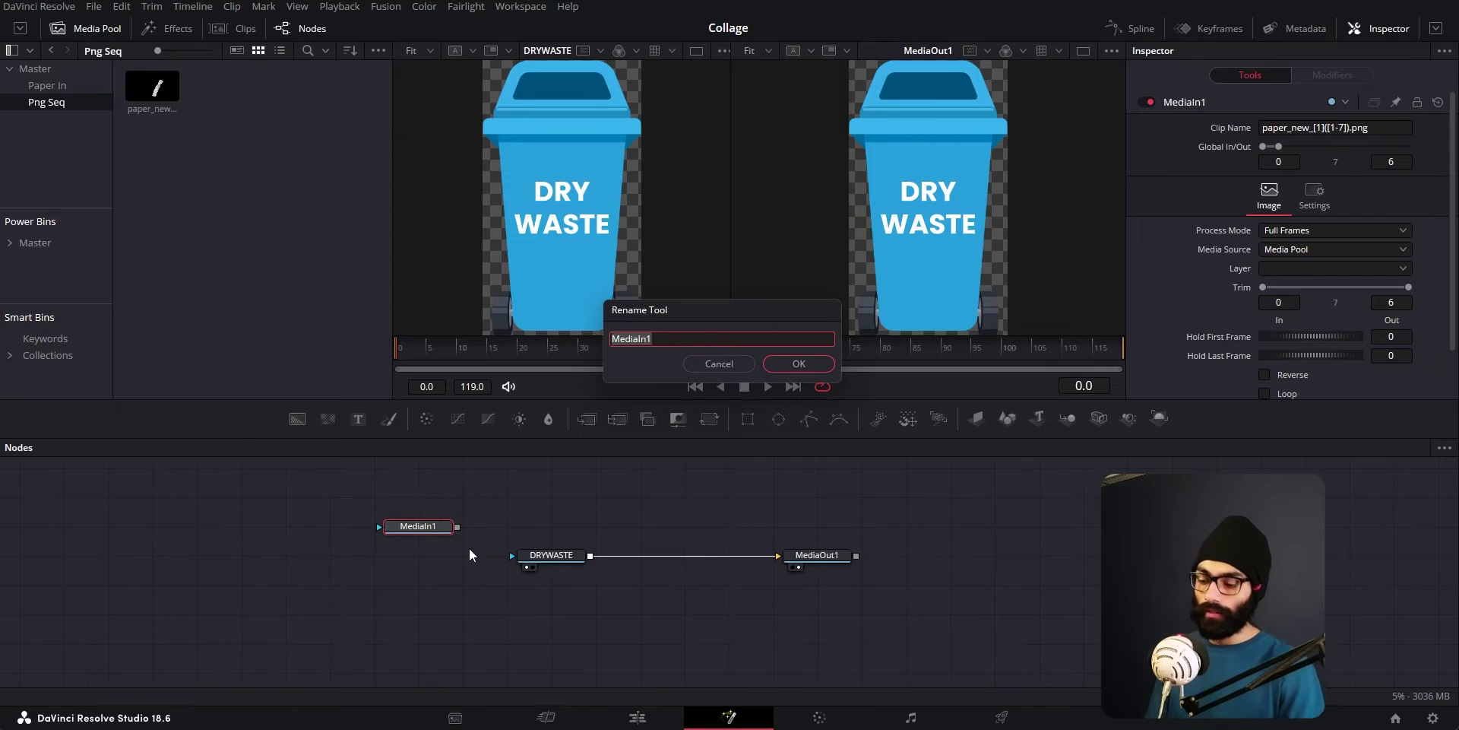
text(PAPER_I)
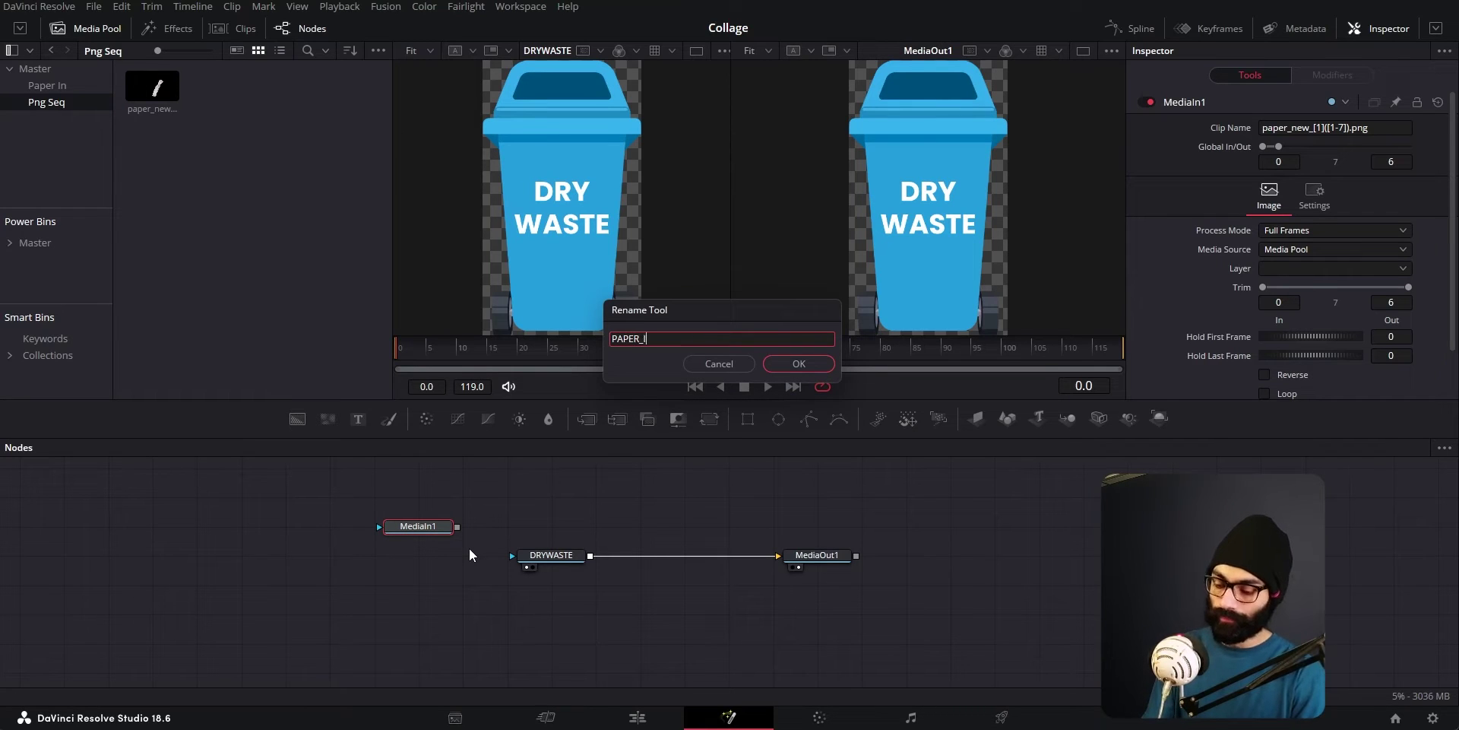
text(N)
key(Return)
Merge PAPER_IN over DRYWASTE, space out MediaOut1 and widen the viewers.
drag(430, 527, 590, 557)
drag(834, 558, 920, 558)
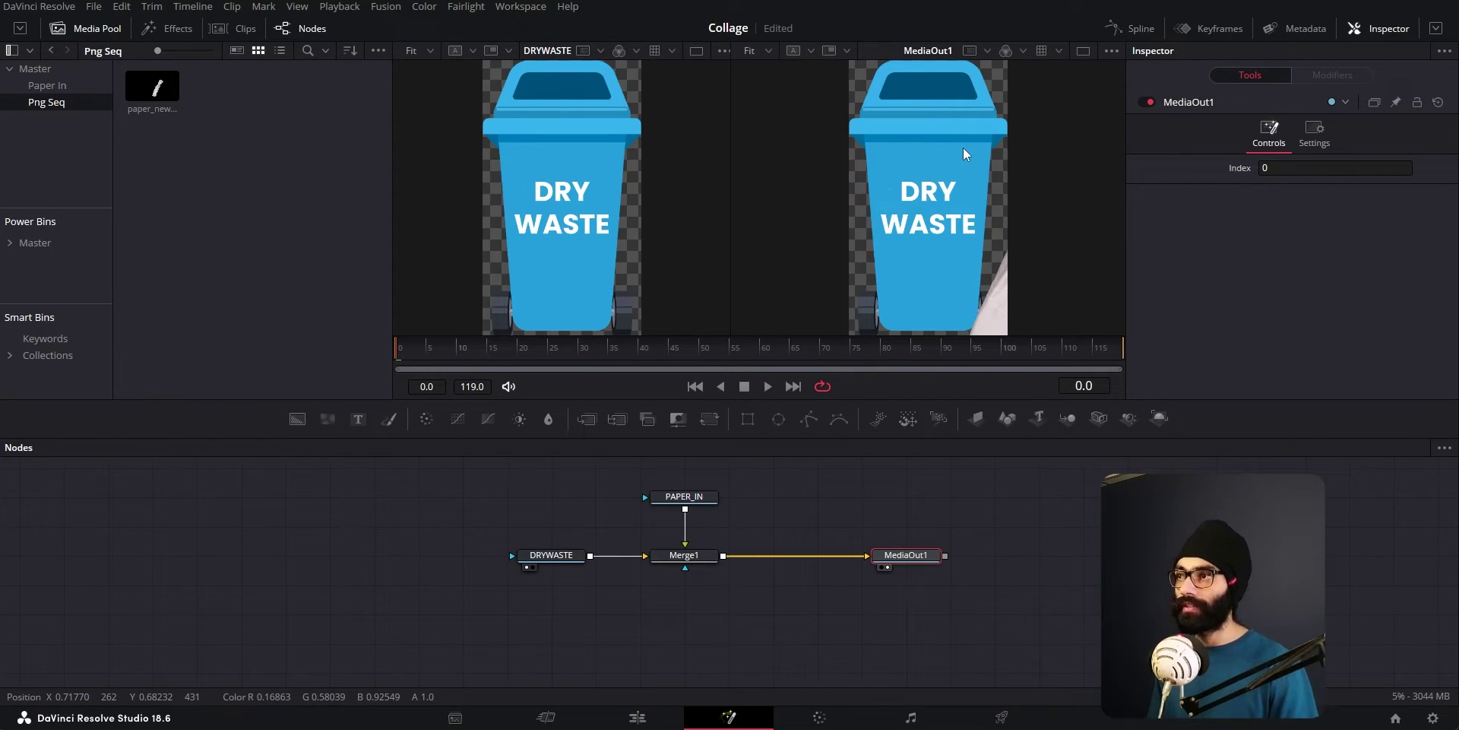
drag(386, 267, 298, 268)
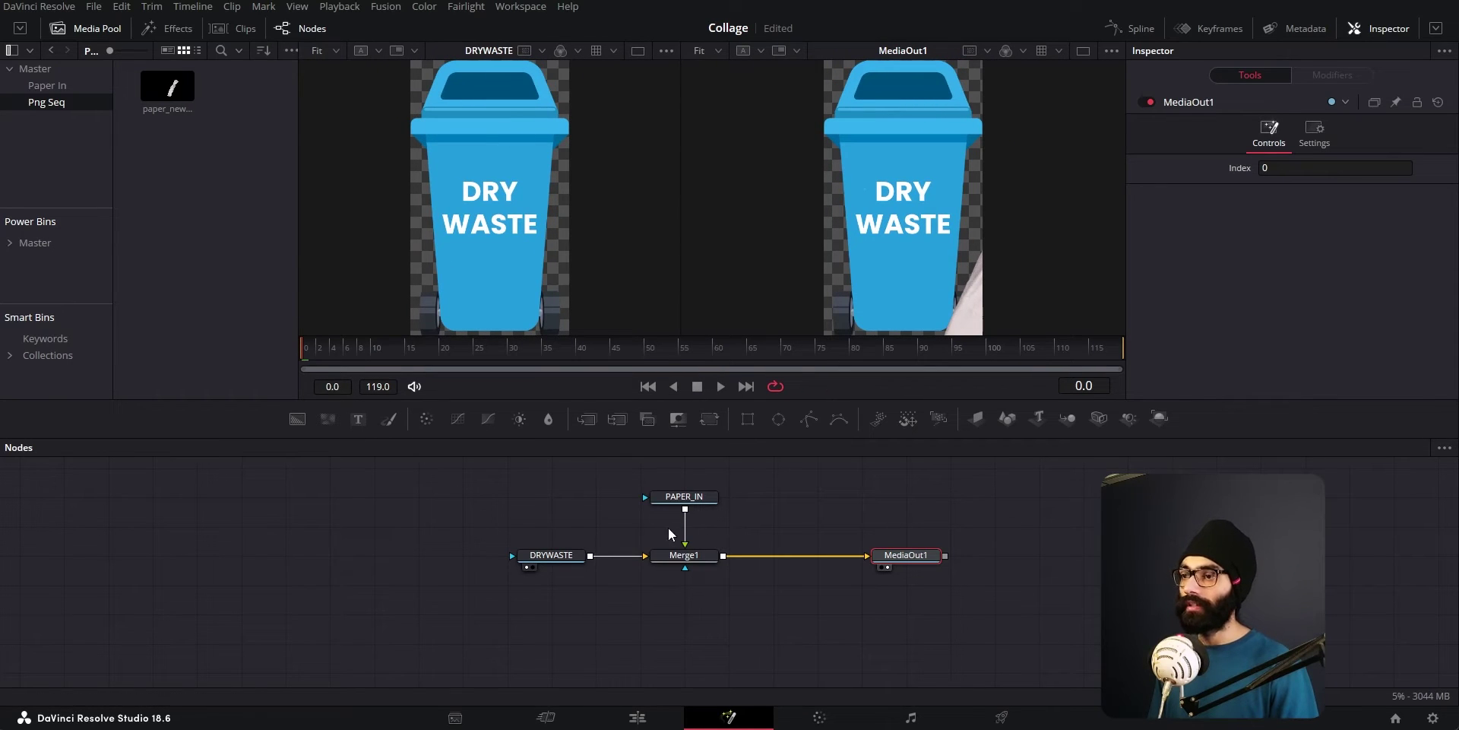
click(764, 592)
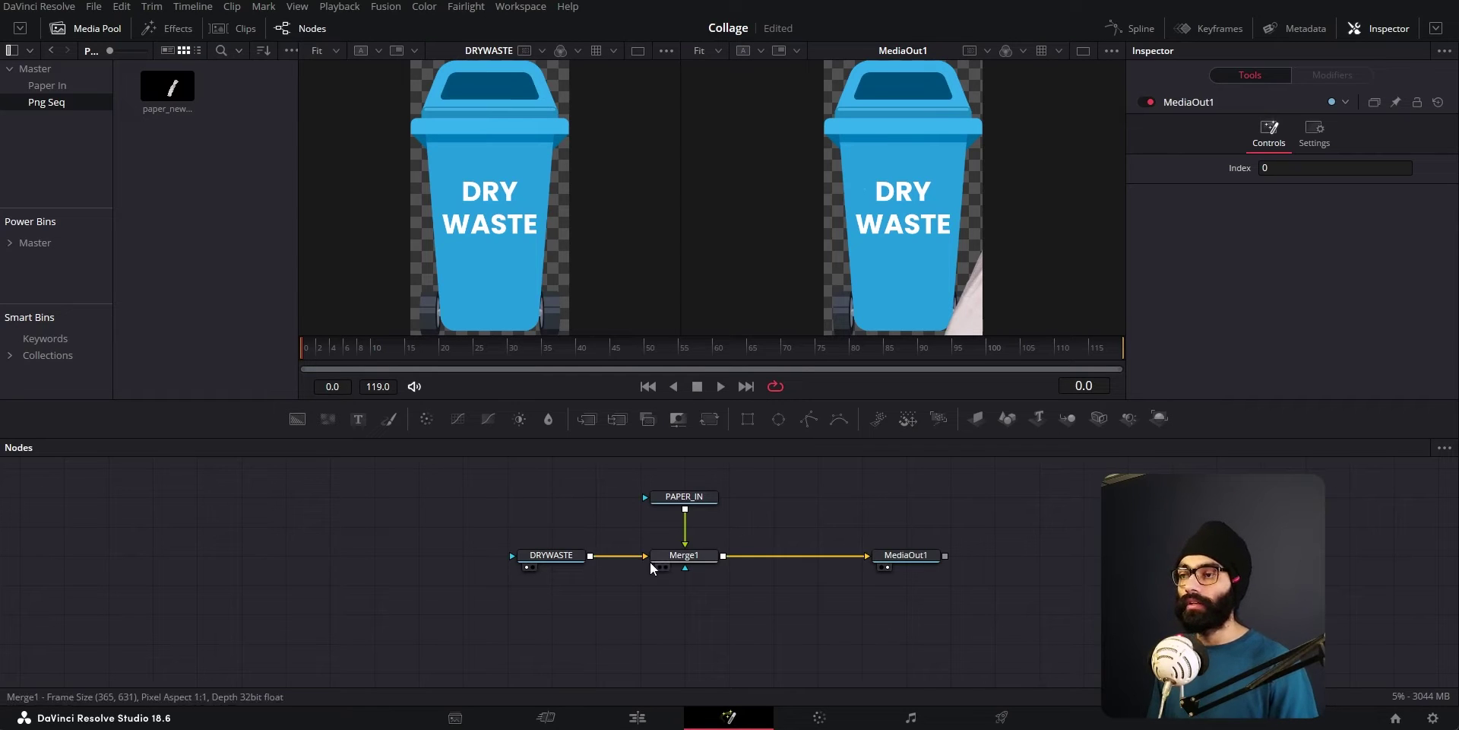
Move the DRYWASTE node away and disconnect it from Merge1.
drag(540, 567, 495, 566)
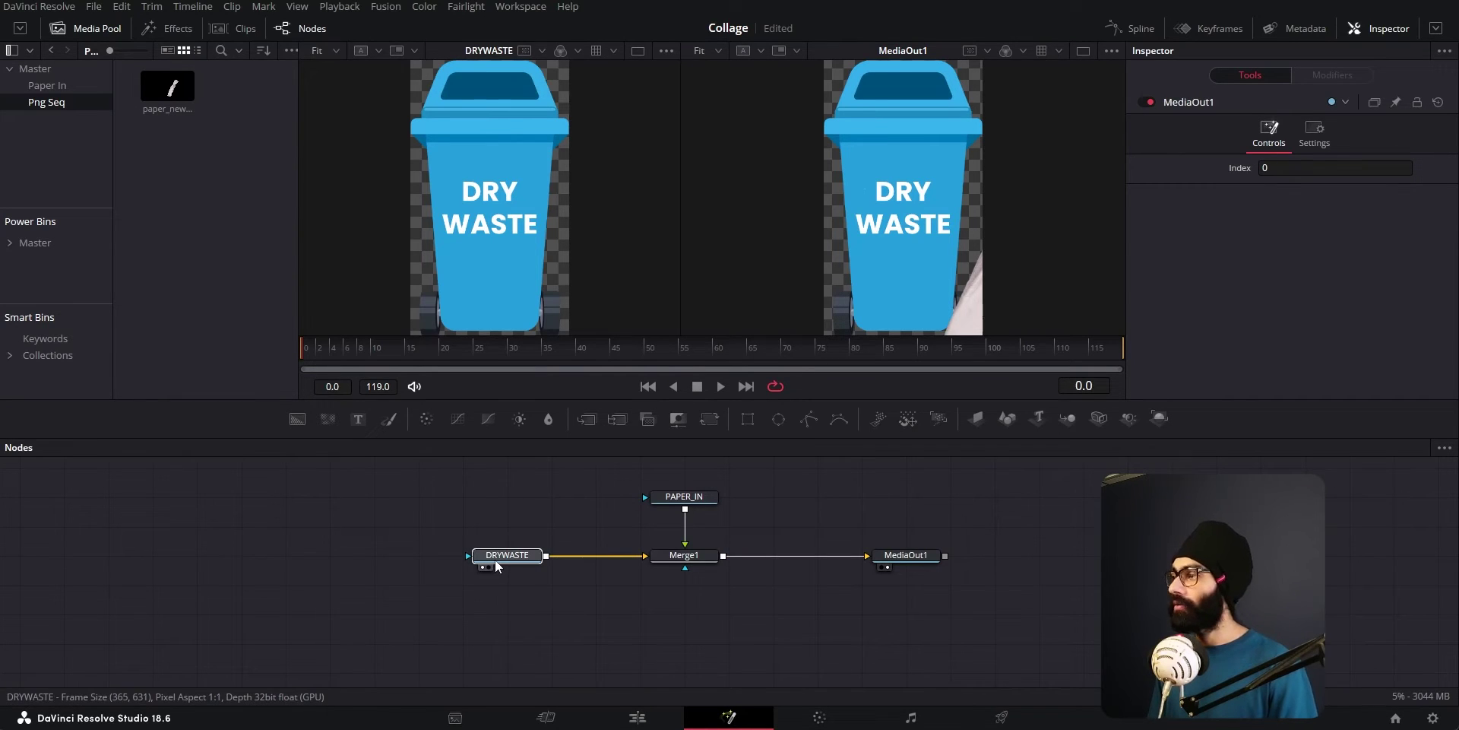
click(495, 567)
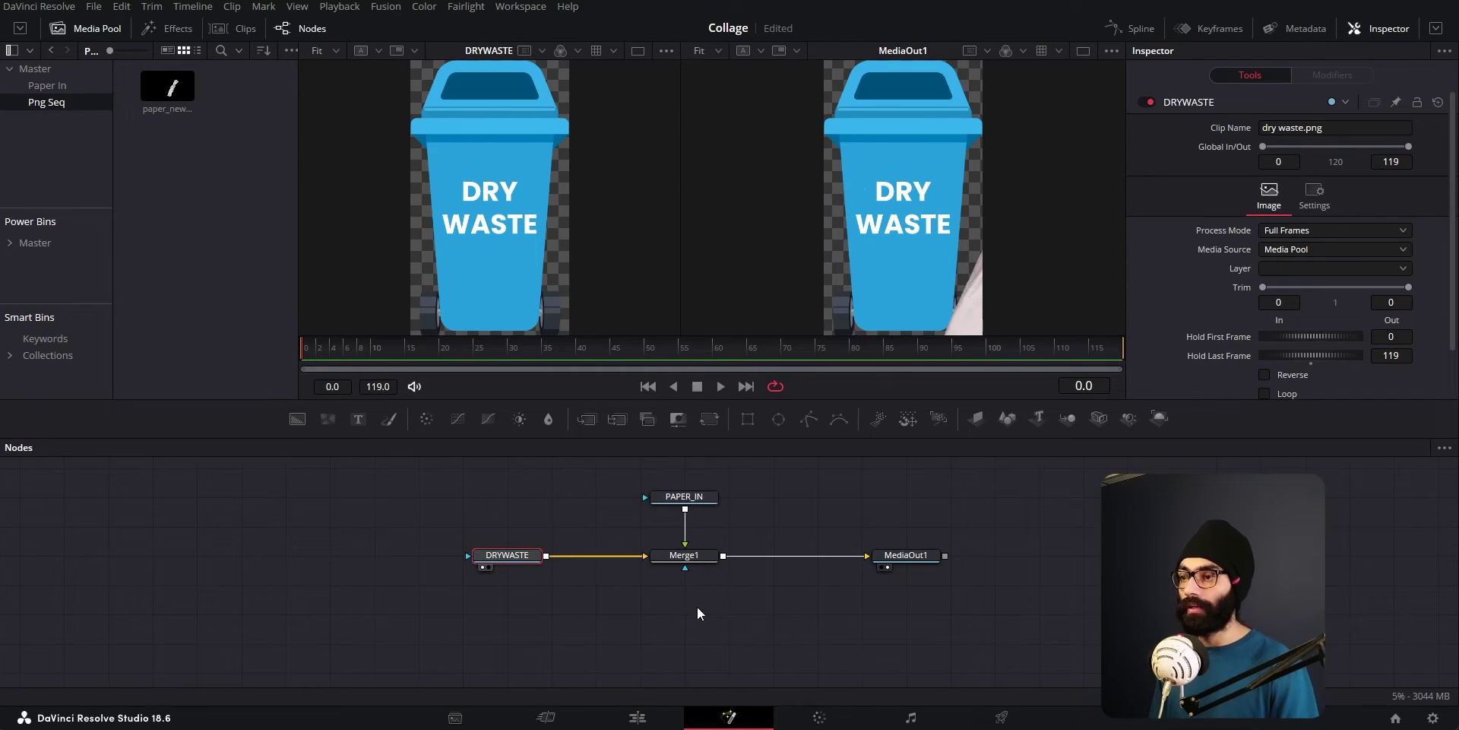
click(610, 556)
key(Delete)
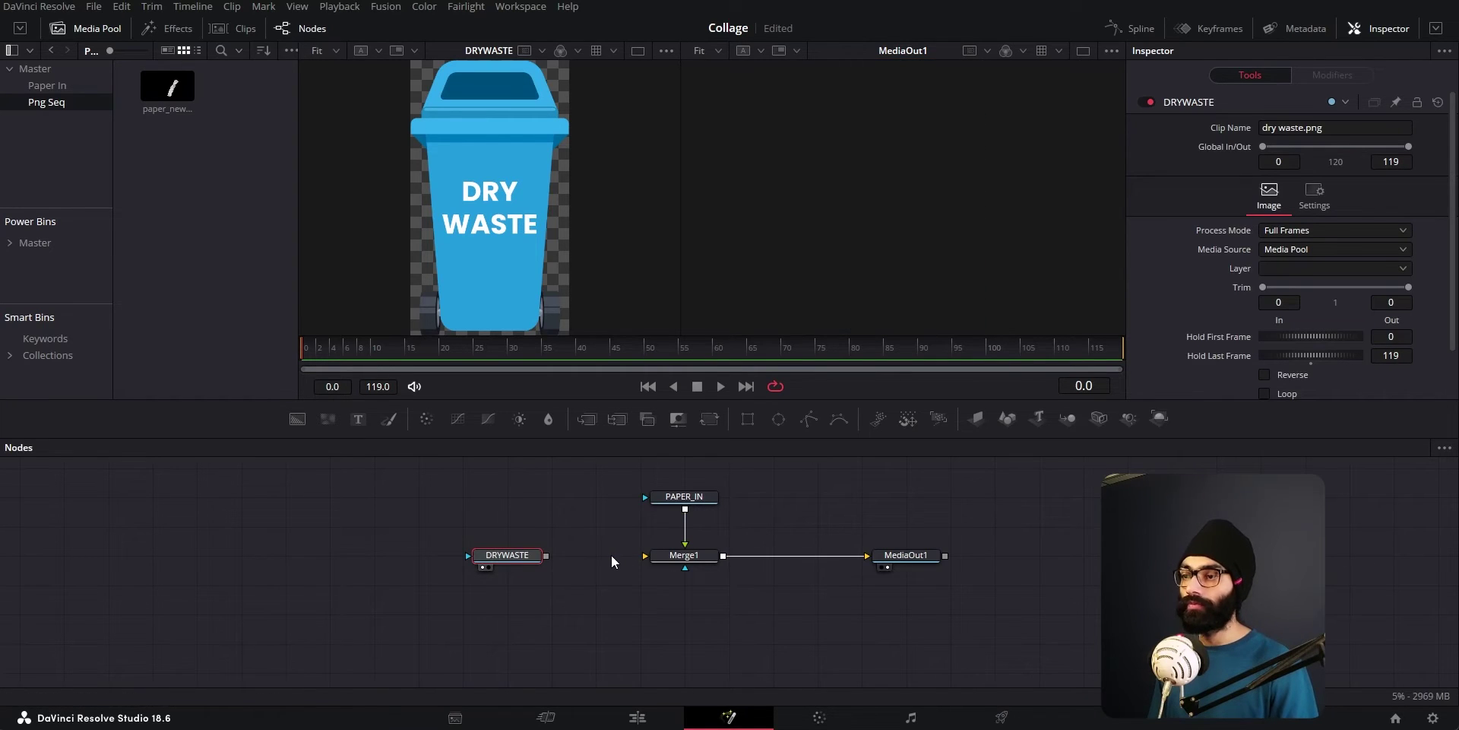
Connect a new Background node to Merge1's background input and scrub the opening frames to check the paper's framing.
click(703, 505)
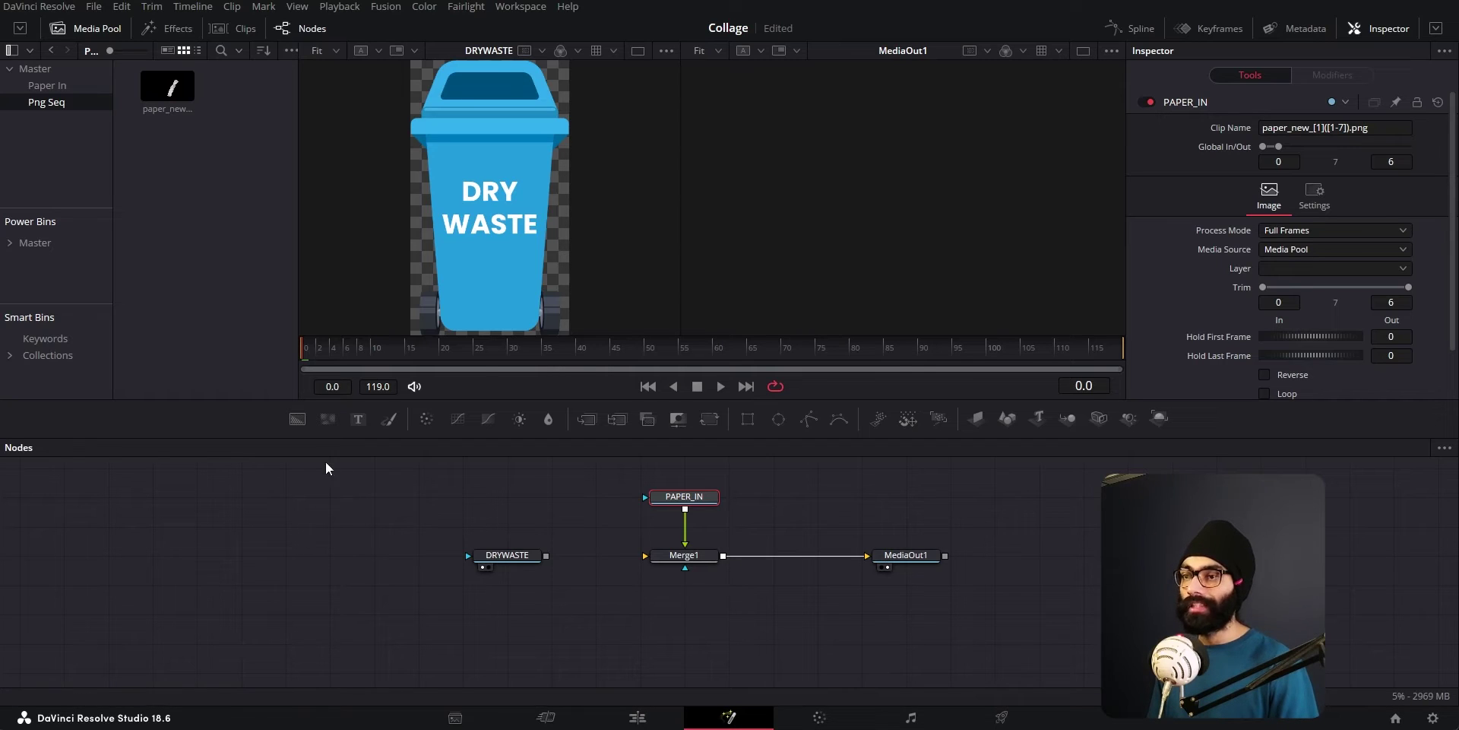
drag(298, 420, 645, 558)
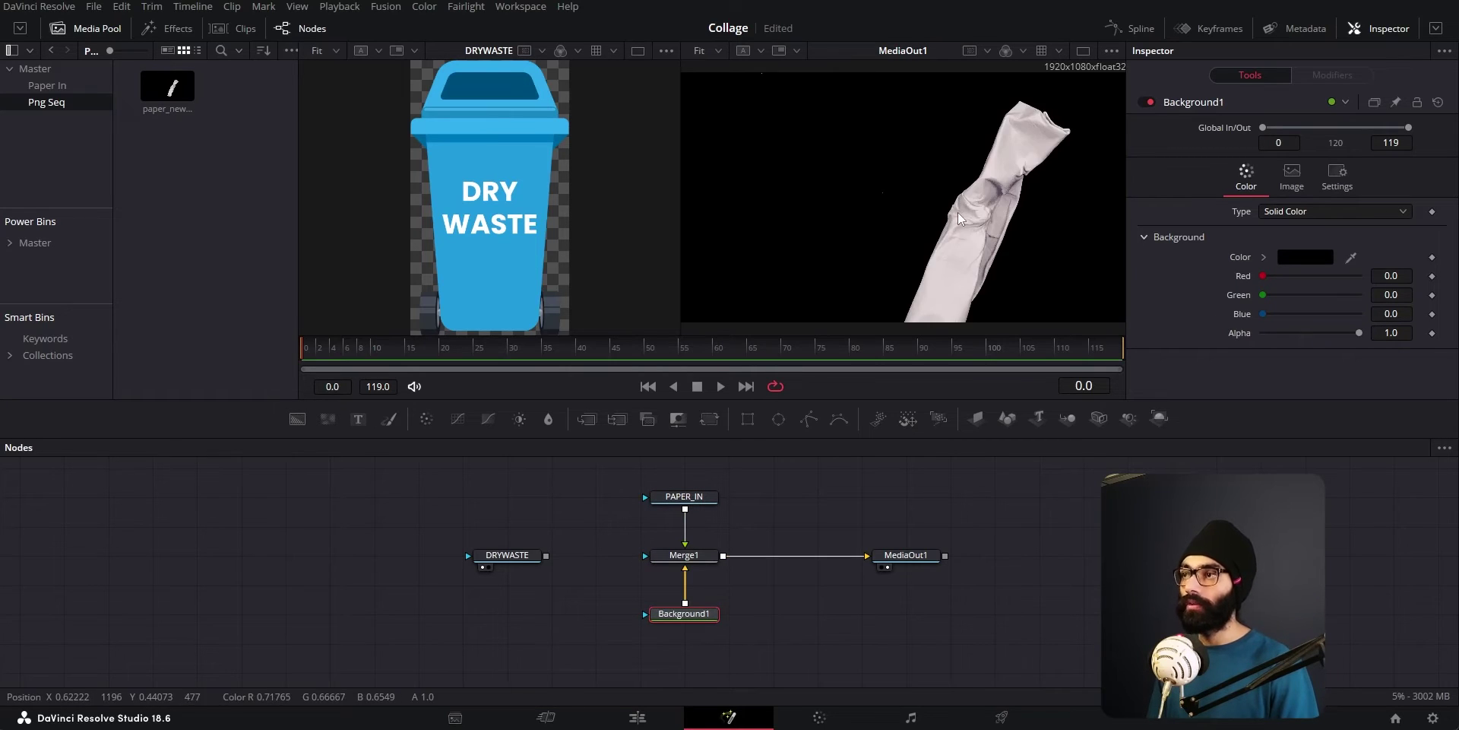
scroll(958, 212, down, 2)
click(304, 356)
drag(304, 356, 340, 350)
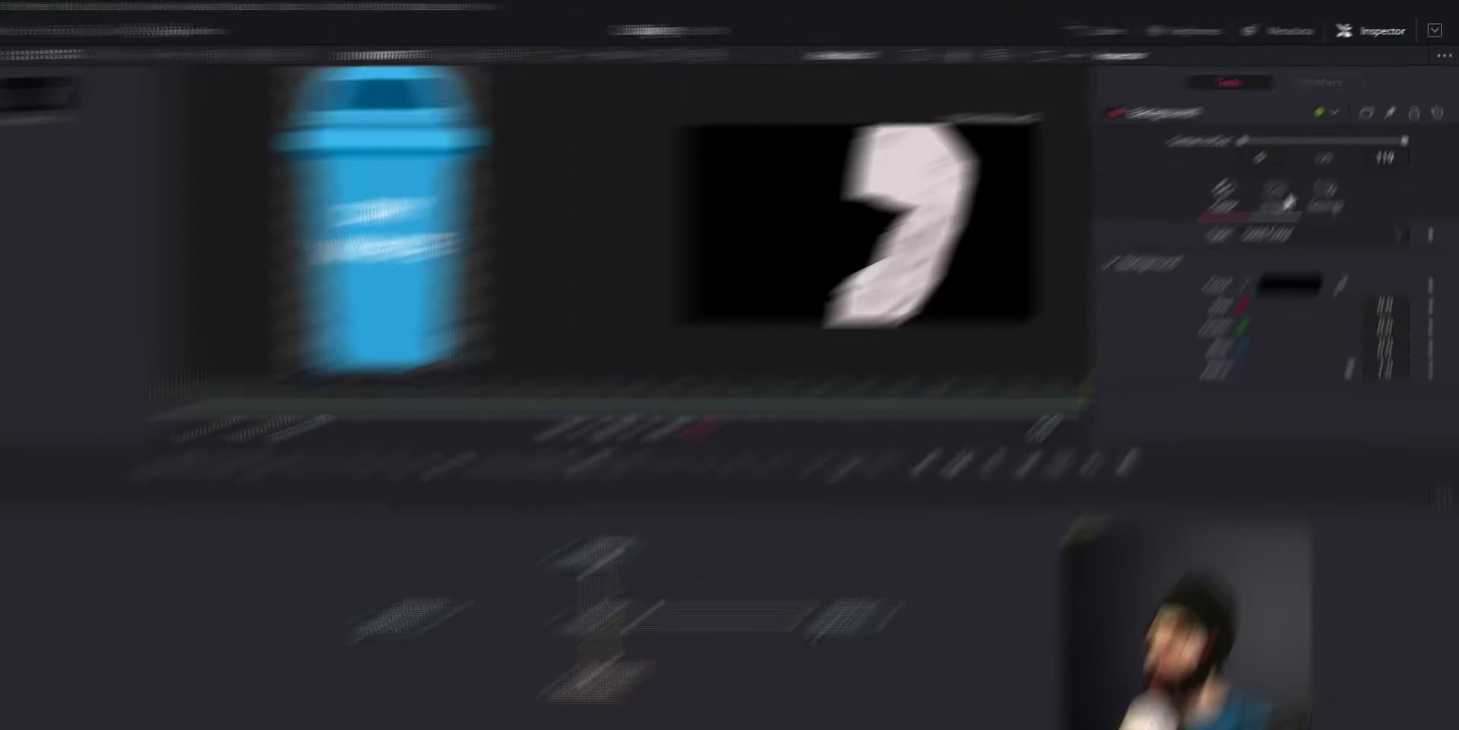
Turn off auto resolution on Background1, set its size to 2226 × 2065, and scrub through the paper sequence.
click(1298, 180)
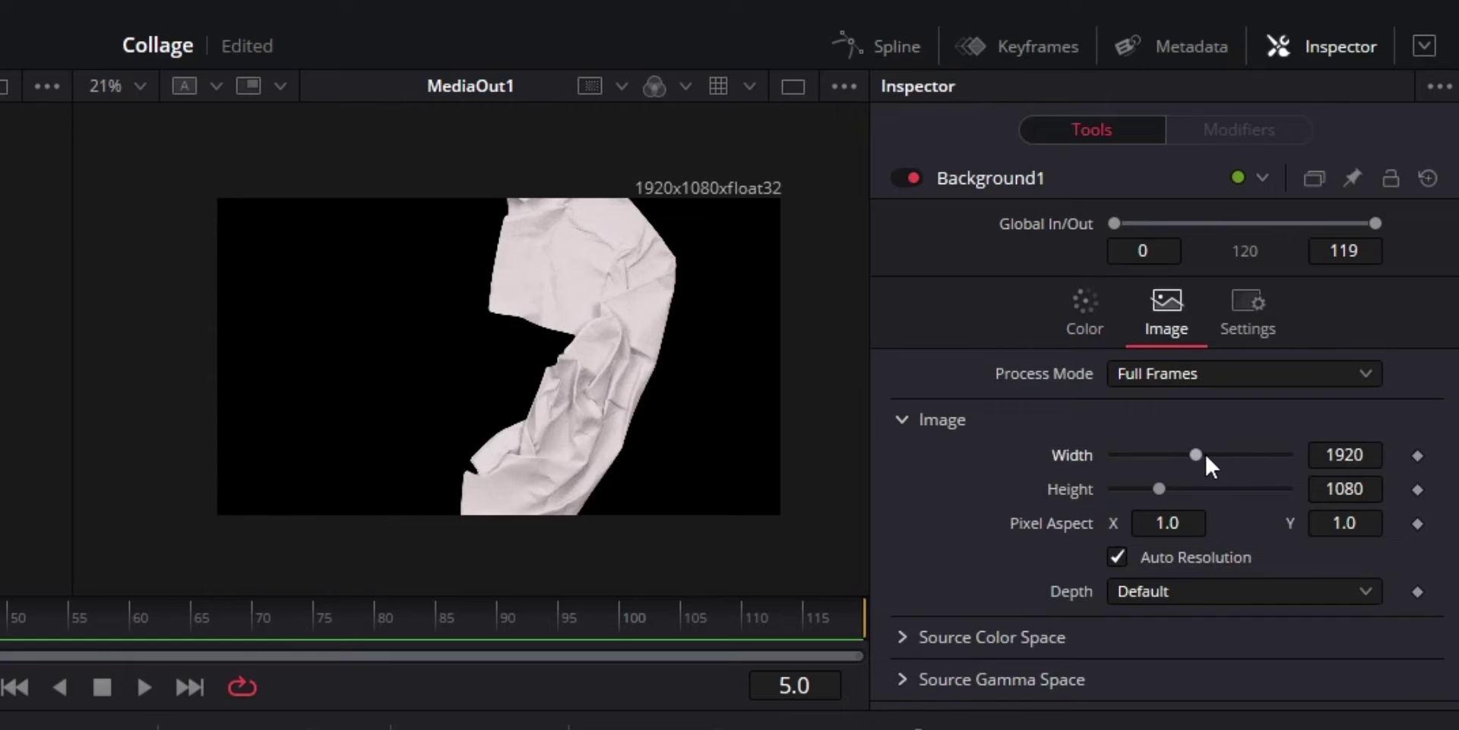
click(1117, 562)
drag(1197, 456, 1202, 490)
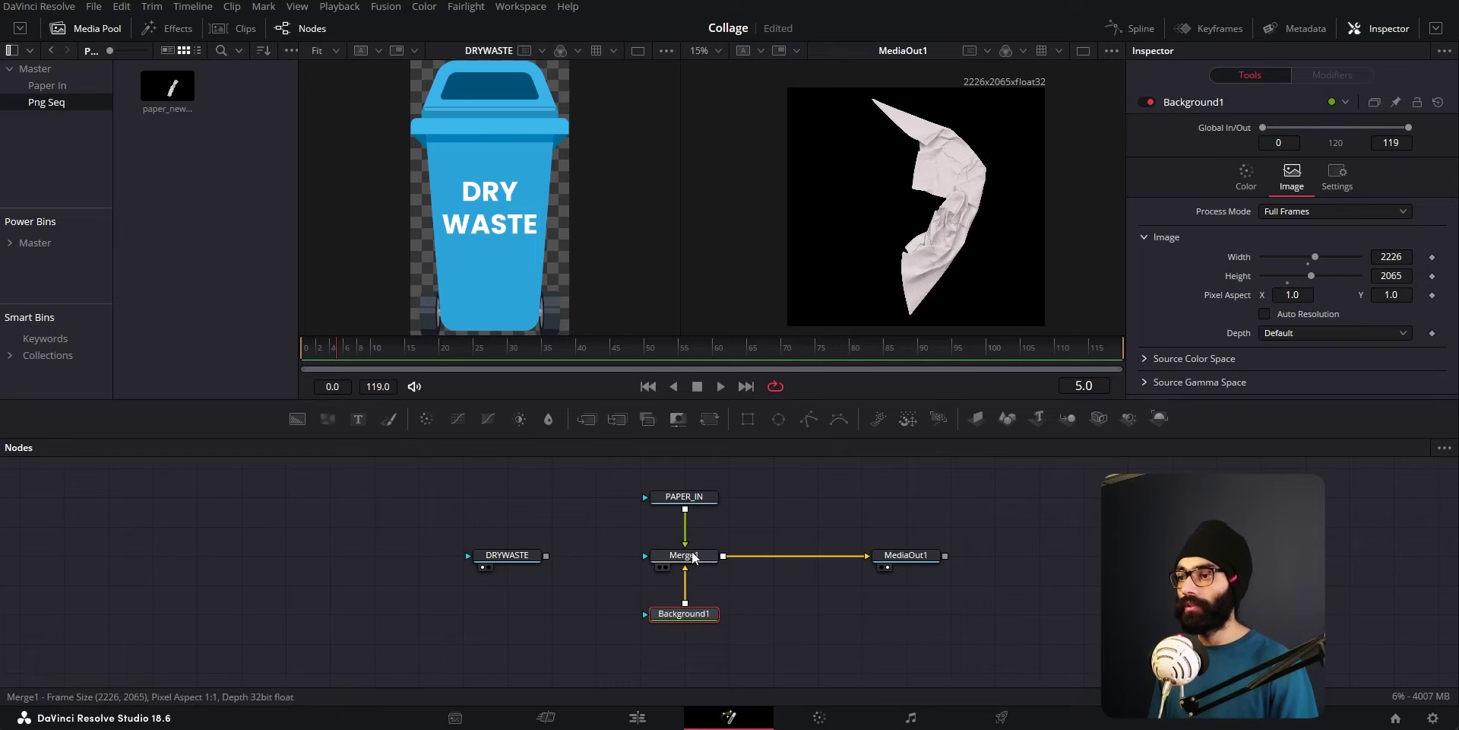
click(311, 355)
mouse_move(311, 362)
mouse_down()
mouse_move(354, 357)
mouse_move(322, 356)
mouse_up()
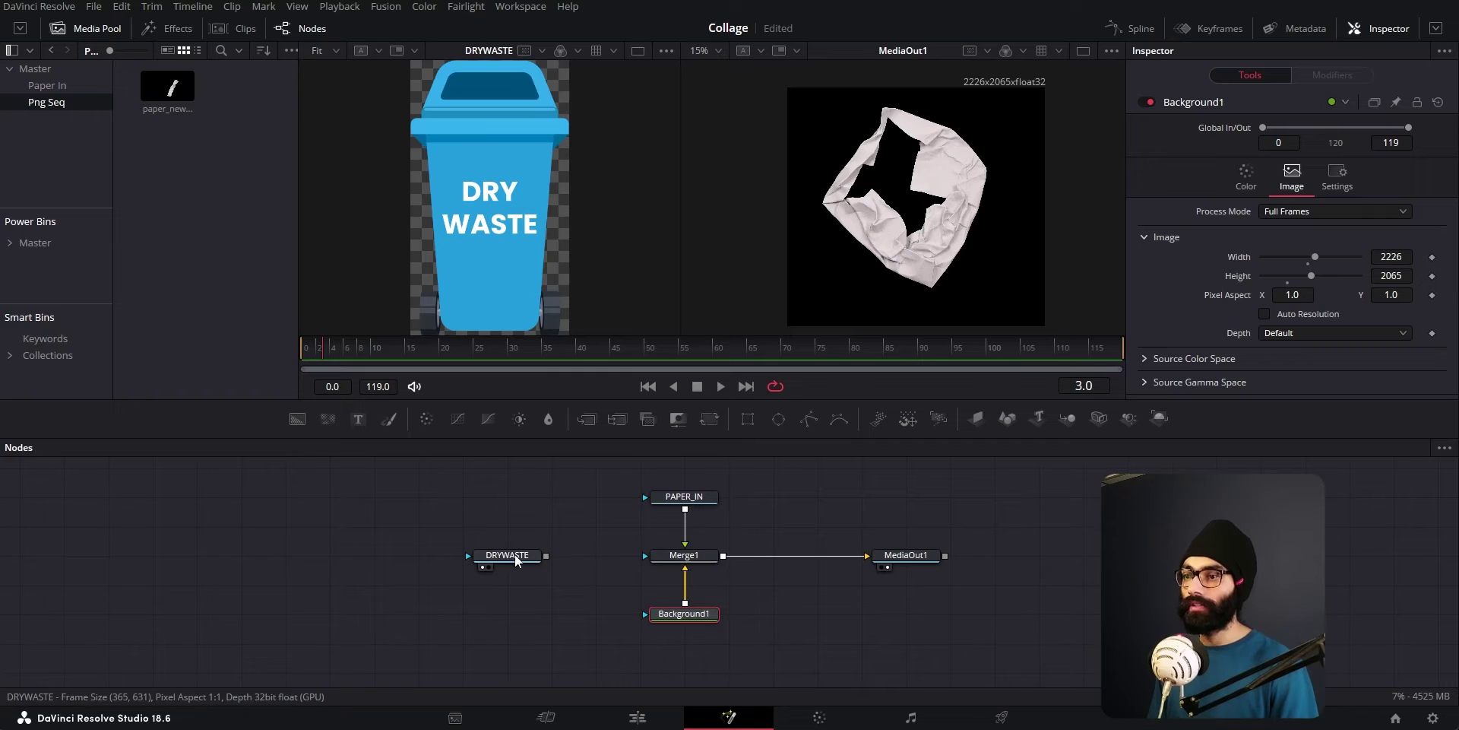
Place the DRYWASTE node between PAPER_IN and MediaOut1, and move MediaOut1 farther from Merge1.
drag(516, 560, 842, 497)
click(818, 497)
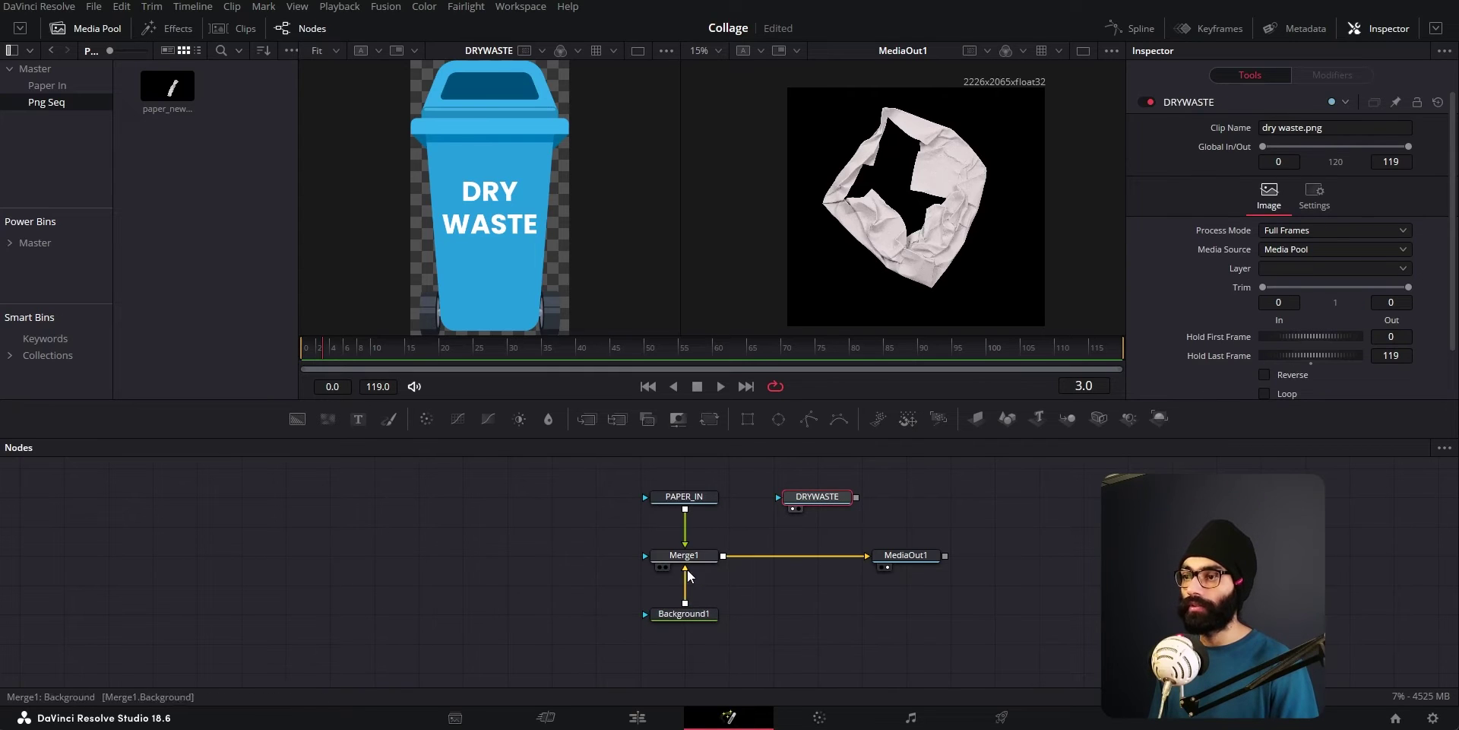
drag(931, 560, 1065, 559)
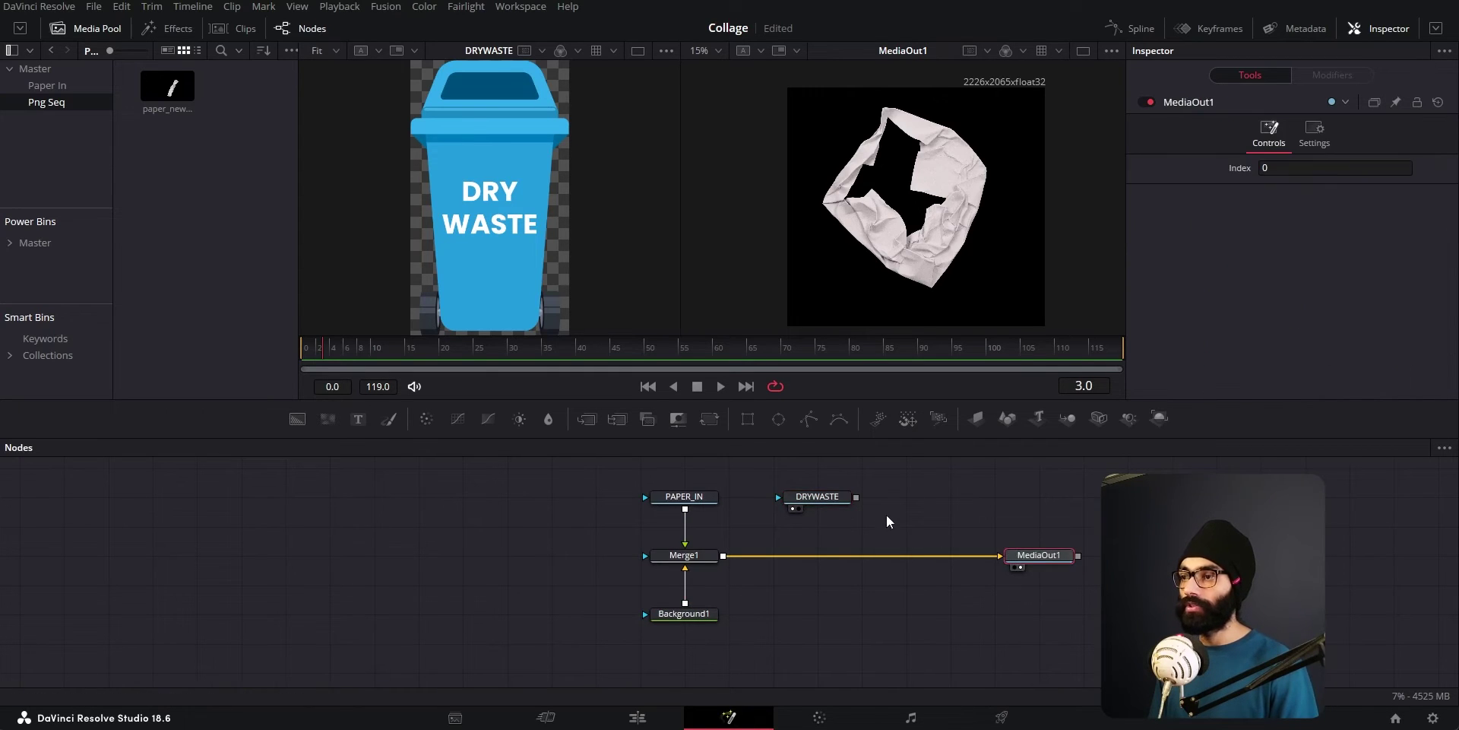
Merge the DRYWASTE node over Merge1's output, set the size of Merge2 to 1.83, and load Merge2 in the viewer showing DRYWASTE.
drag(857, 497, 727, 556)
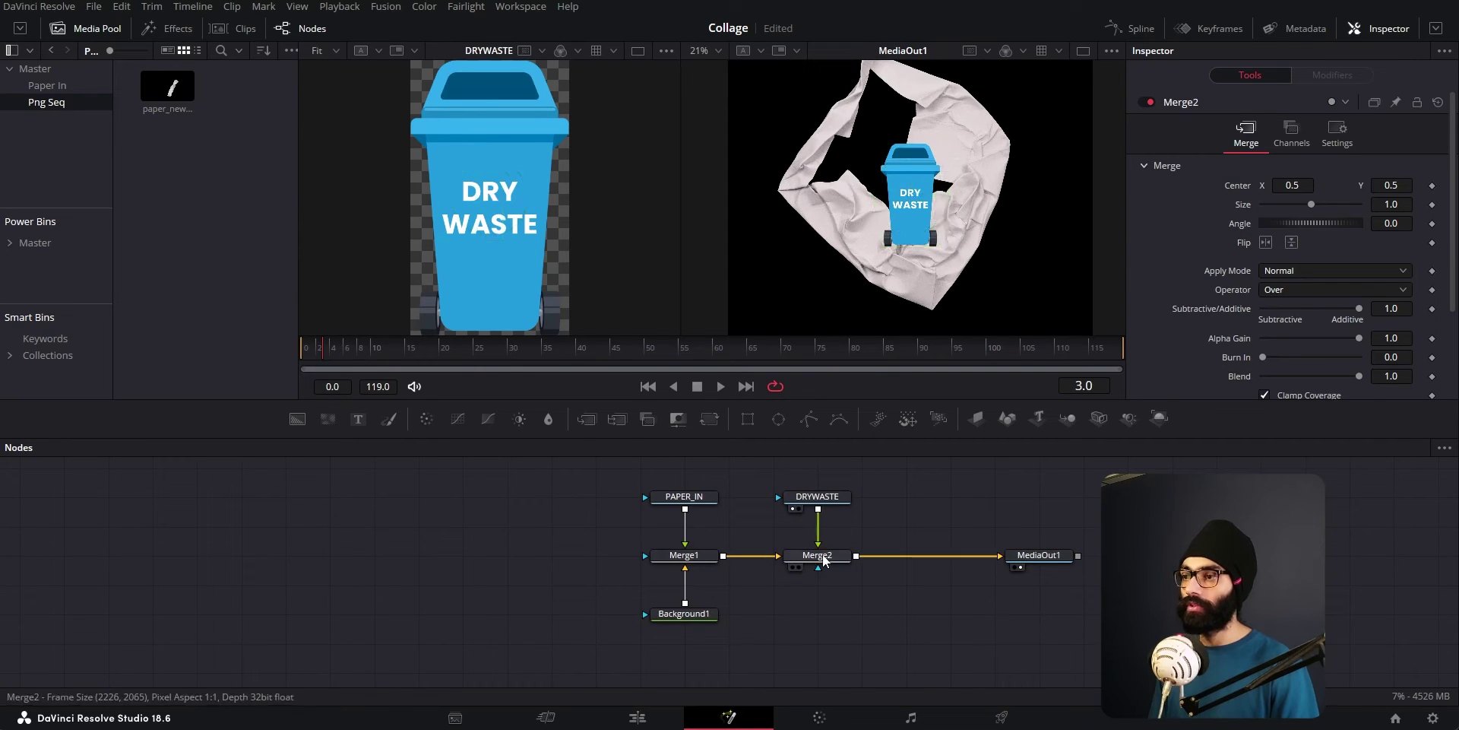
drag(925, 195, 959, 198)
key(ctrl+z)
click(833, 500)
click(830, 555)
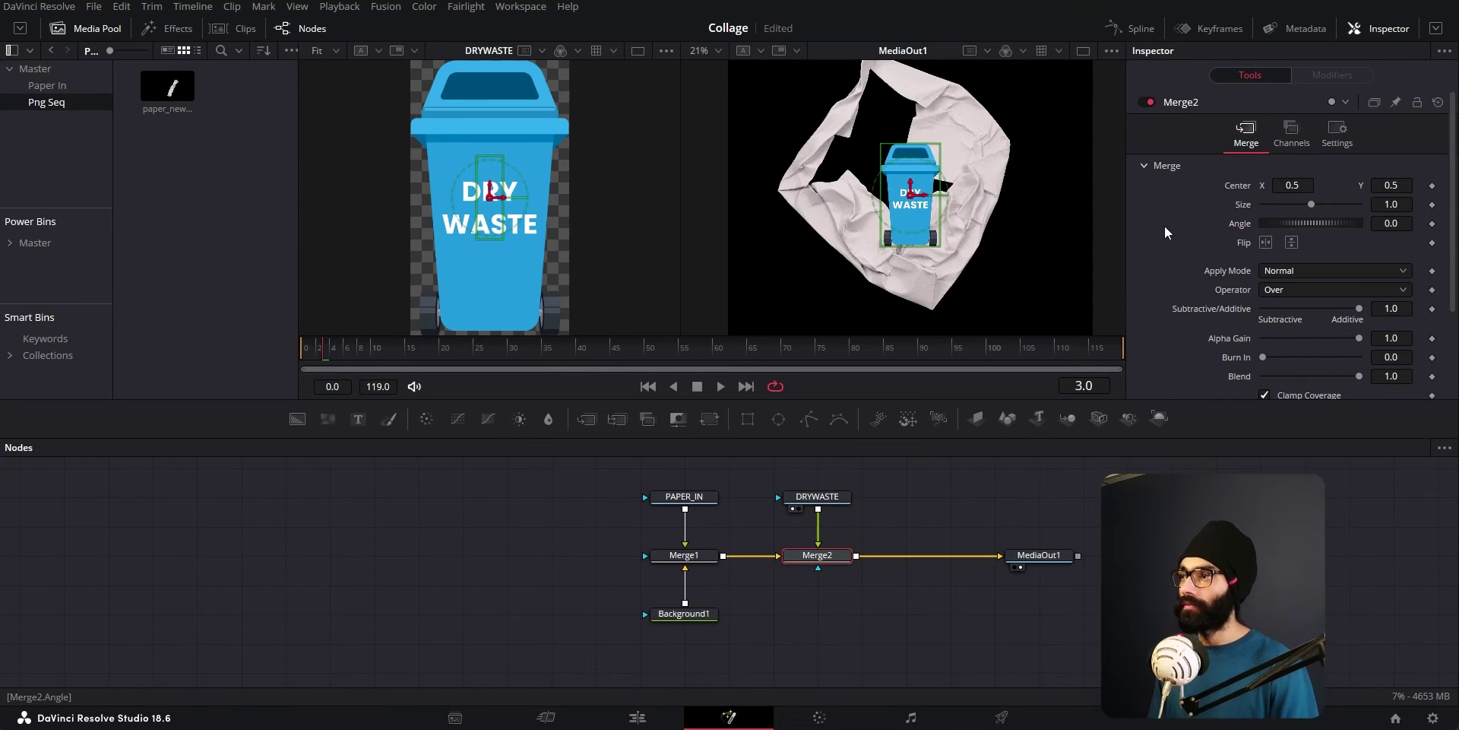
mouse_move(1311, 204)
mouse_down()
mouse_move(1341, 206)
mouse_move(1310, 208)
mouse_move(1324, 211)
mouse_up()
key(1)
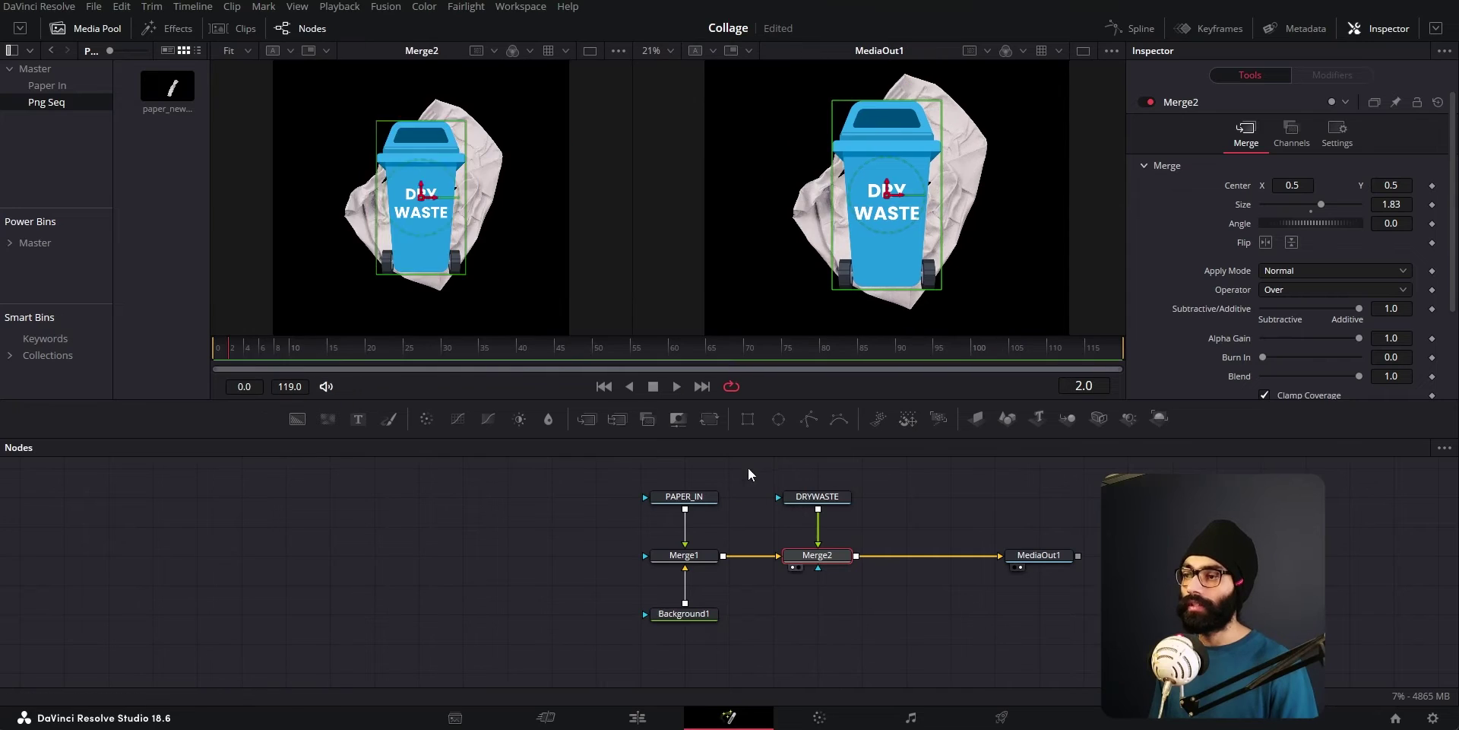
Disable the DRYWASTE and Merge2 nodes, and move them together with MediaOut1 farther from Merge1.
drag(757, 472, 850, 584)
key(ctrl+p)
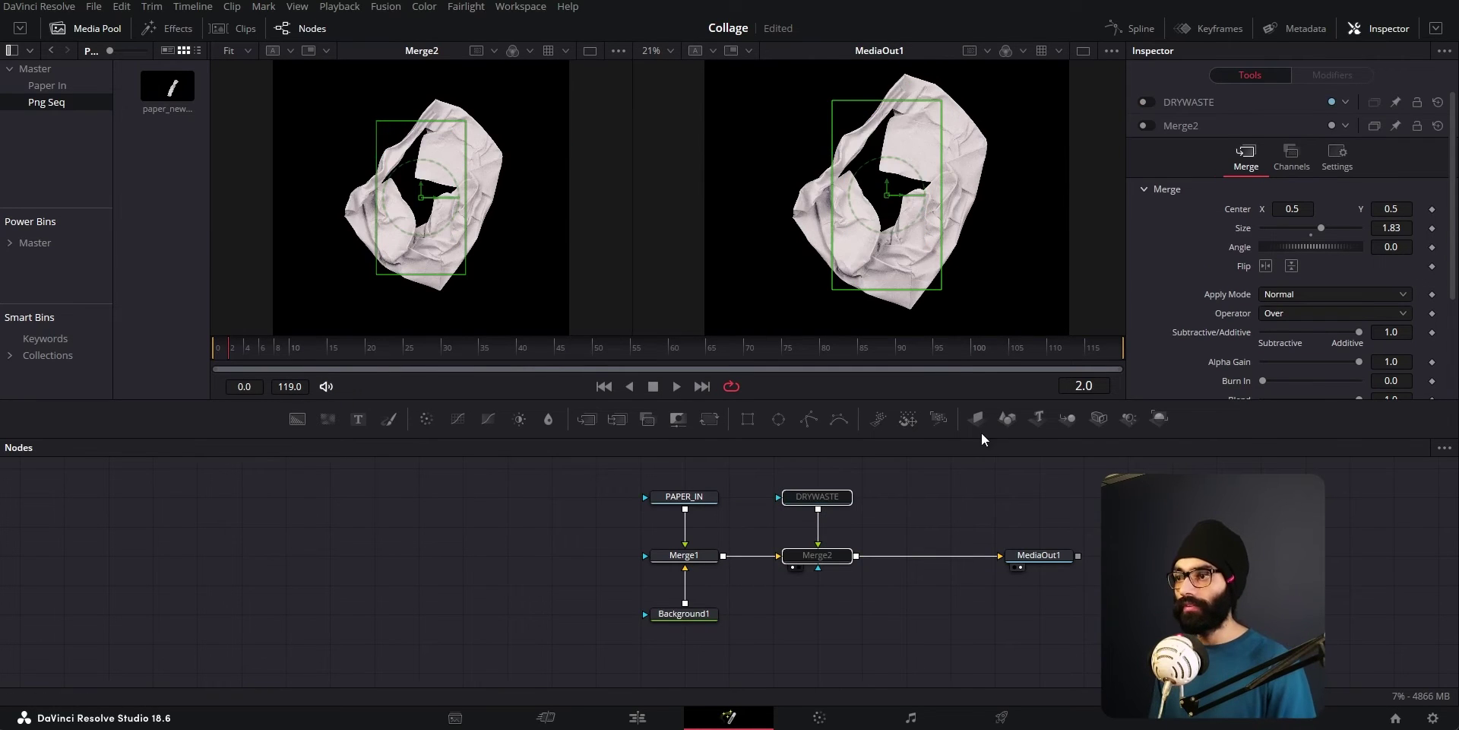
drag(758, 480, 850, 594)
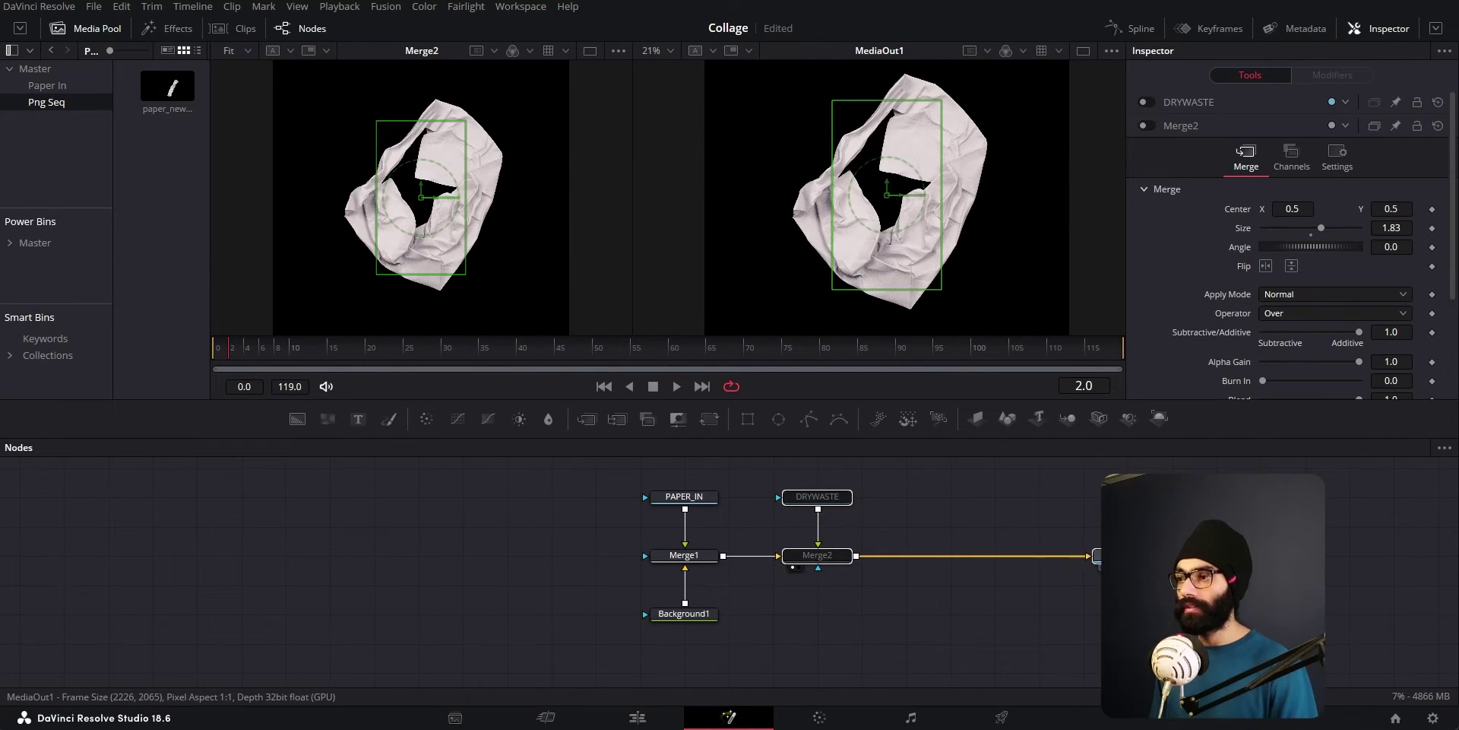
drag(1057, 556, 1232, 557)
drag(832, 557, 1009, 563)
drag(820, 496, 995, 496)
mouse_move(232, 357)
mouse_down()
mouse_move(215, 353)
mouse_move(277, 362)
mouse_move(217, 353)
mouse_move(246, 356)
mouse_move(232, 355)
mouse_up()
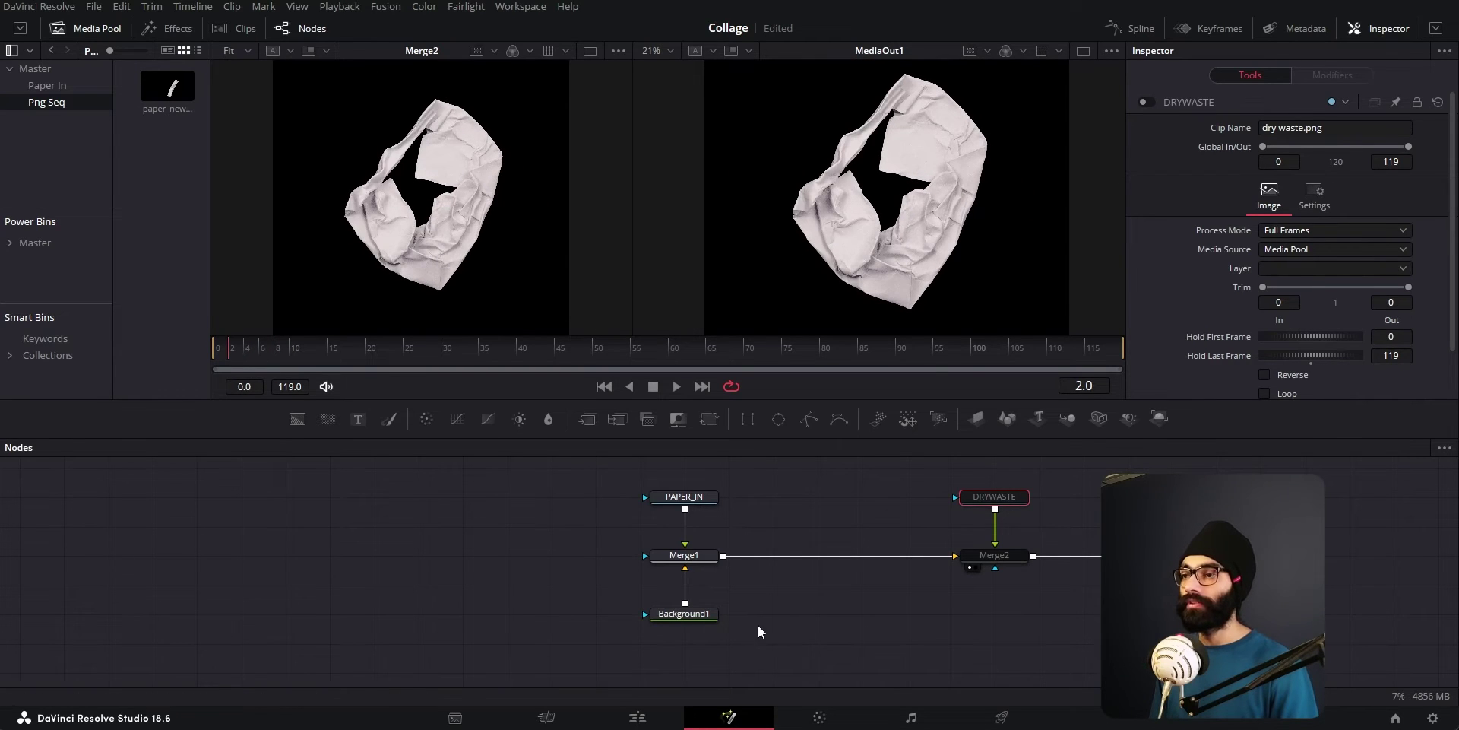
Make Background1 transparent by setting its color alpha to 0.0, and enlarge the viewer area.
click(684, 613)
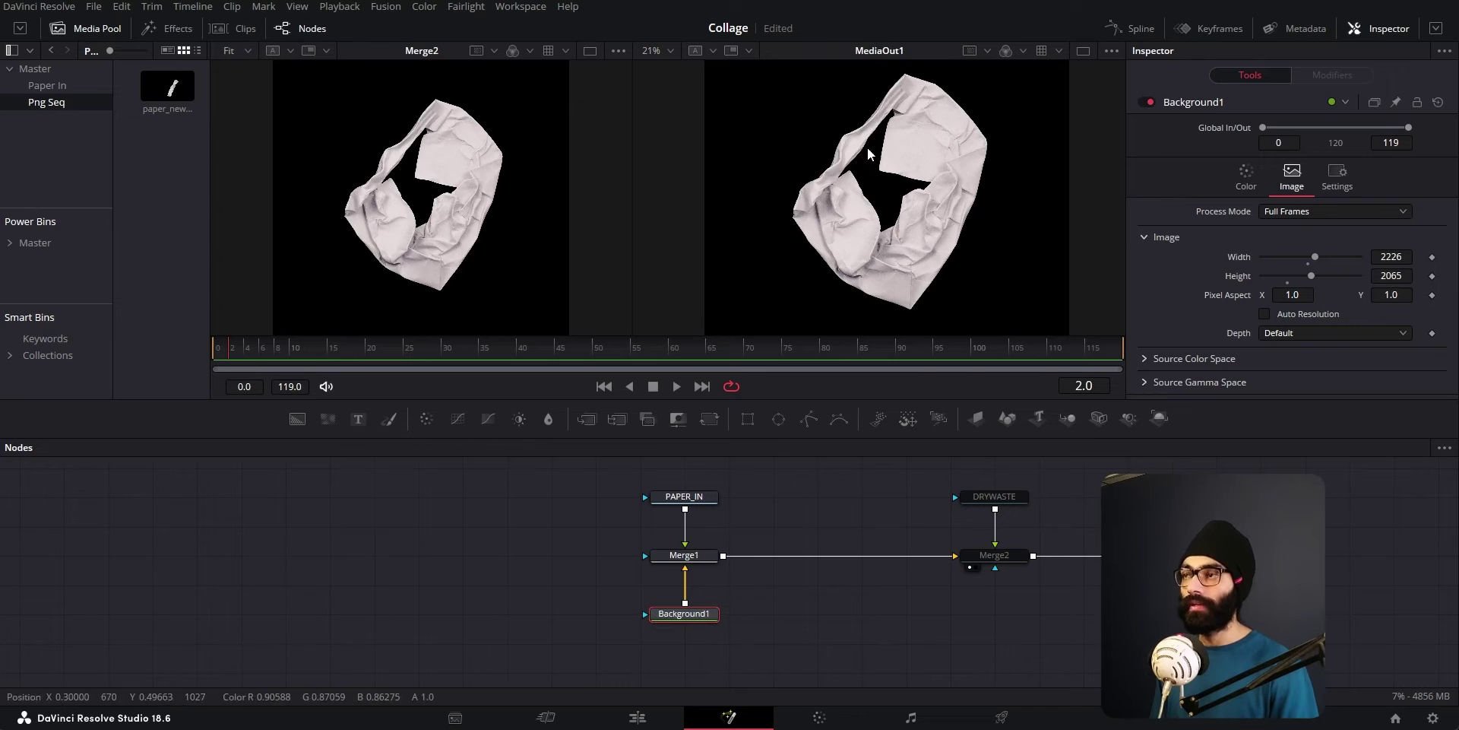
click(1253, 185)
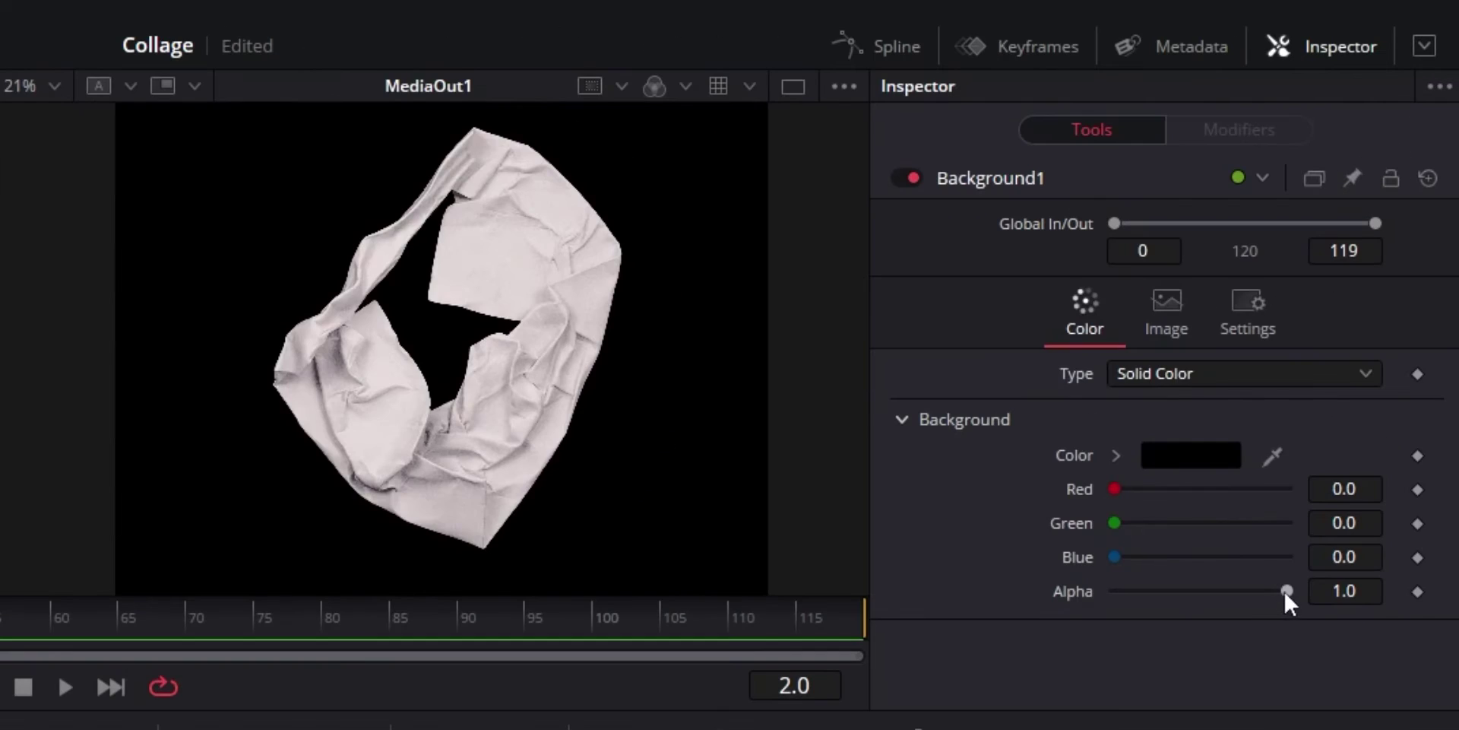
drag(1359, 333, 1268, 332)
drag(1118, 591, 1088, 591)
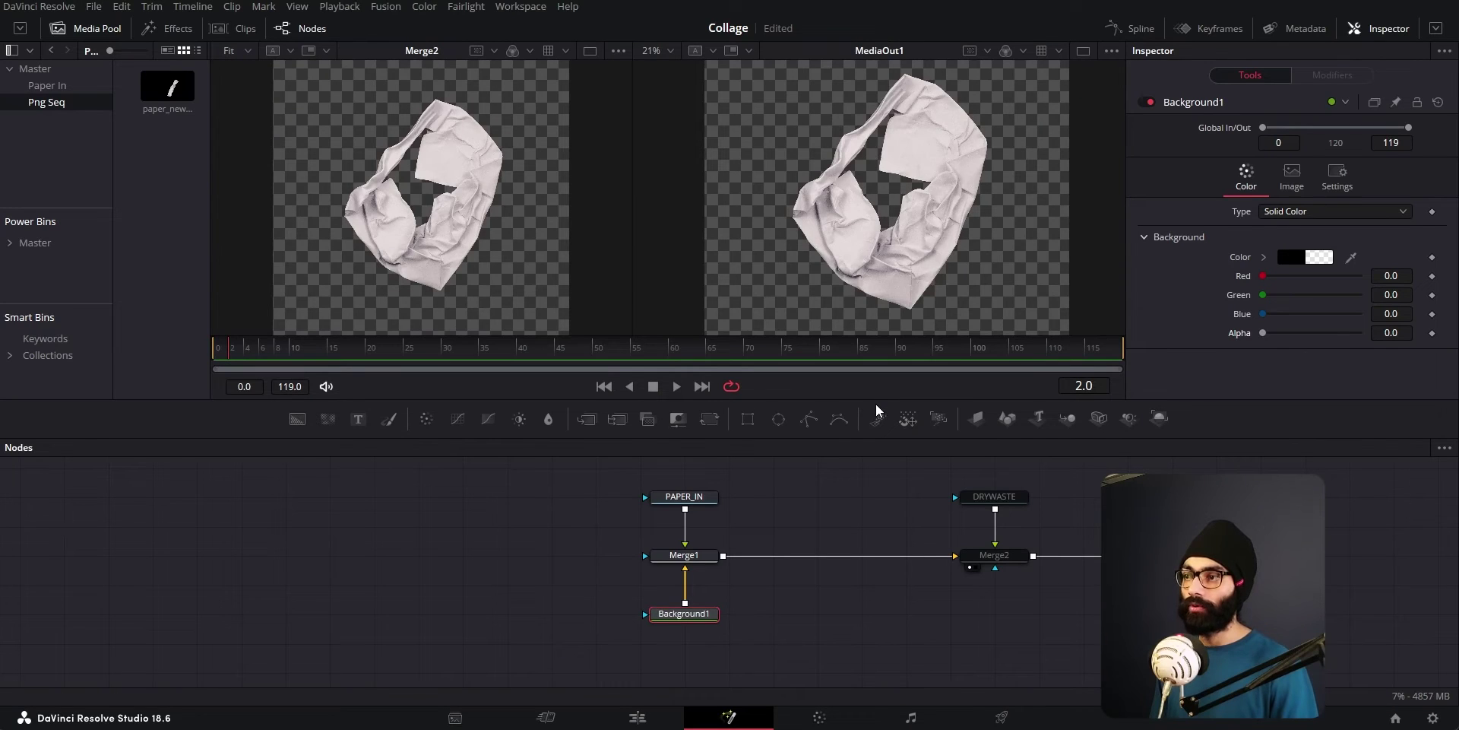
drag(877, 398, 874, 419)
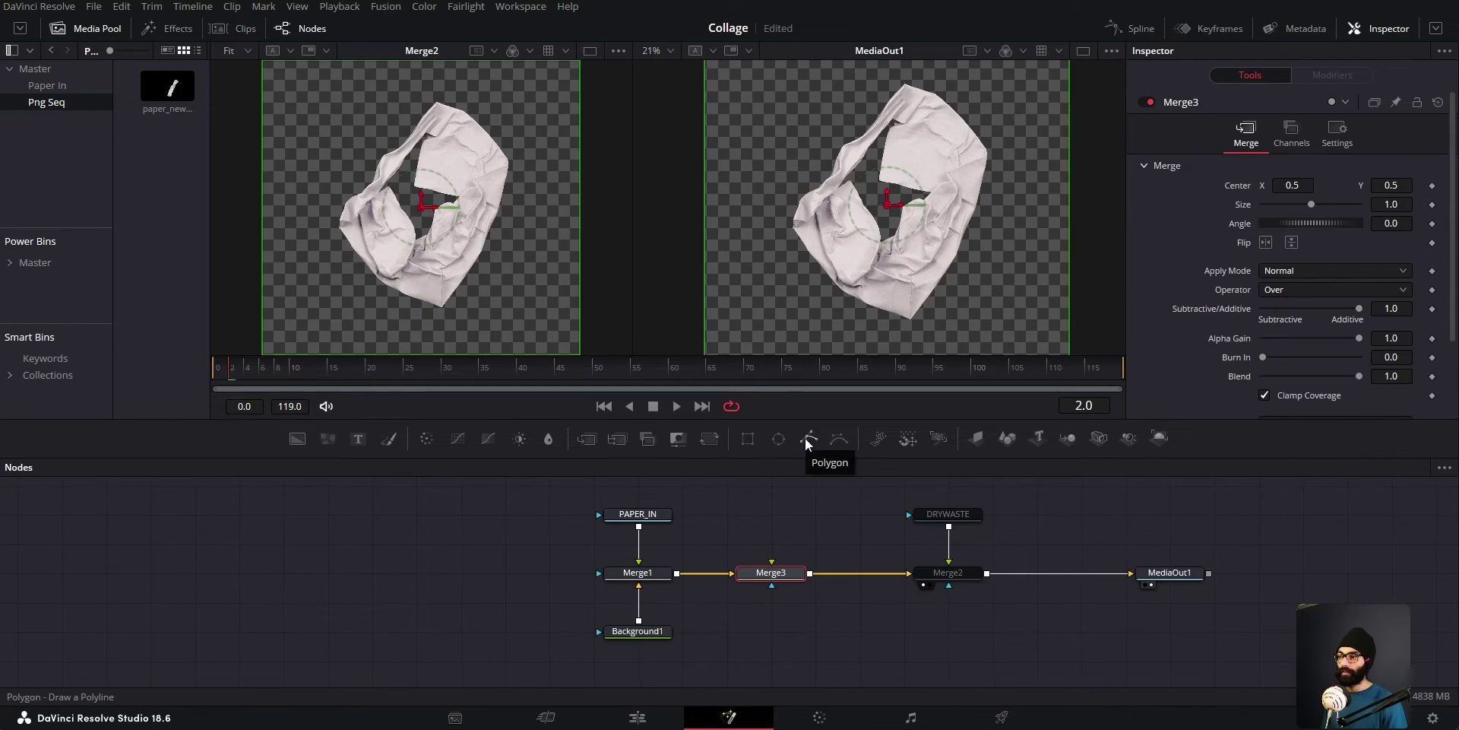
Add an unconnected Polygon node to the node graph and re-enable the DRYWASTE and Merge2 nodes.
drag(808, 439, 770, 515)
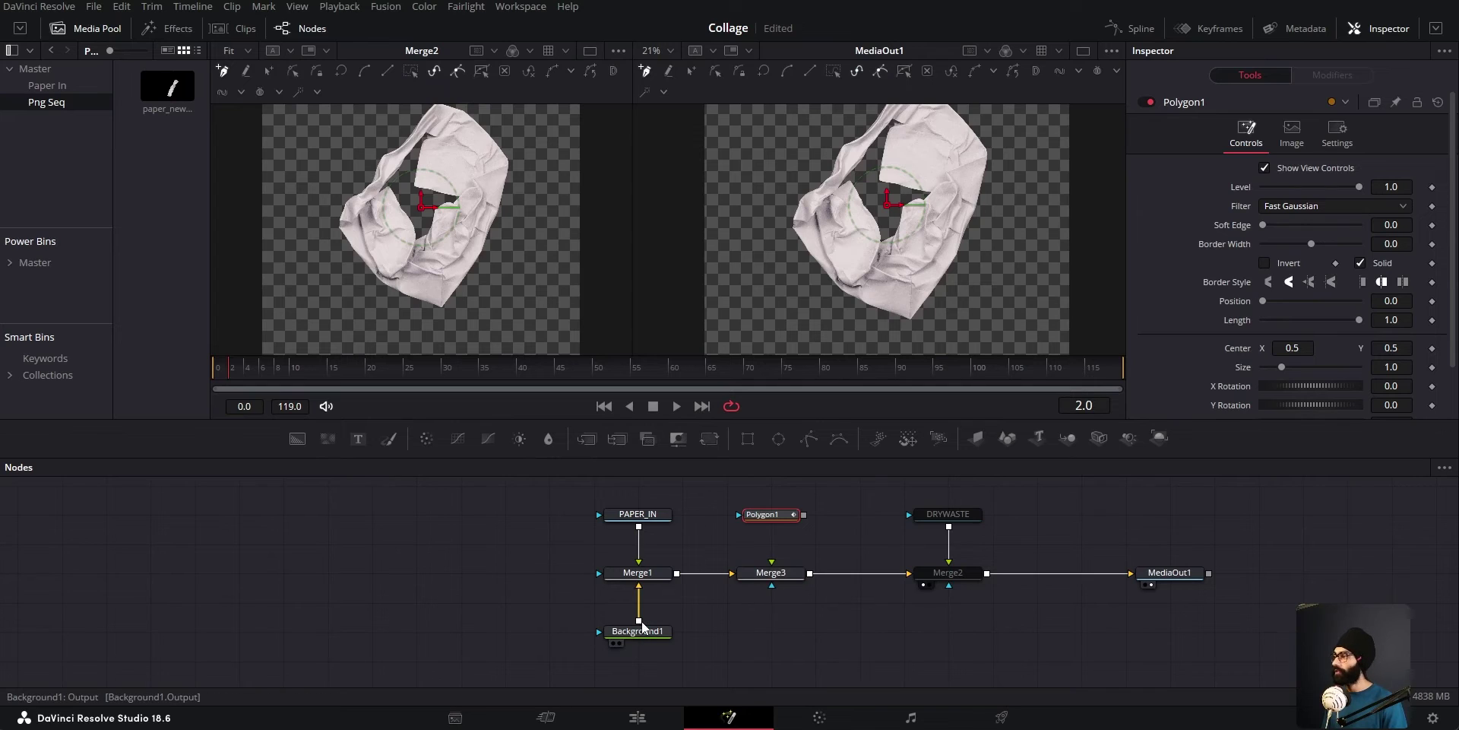
drag(893, 492, 965, 613)
drag(911, 492, 1001, 583)
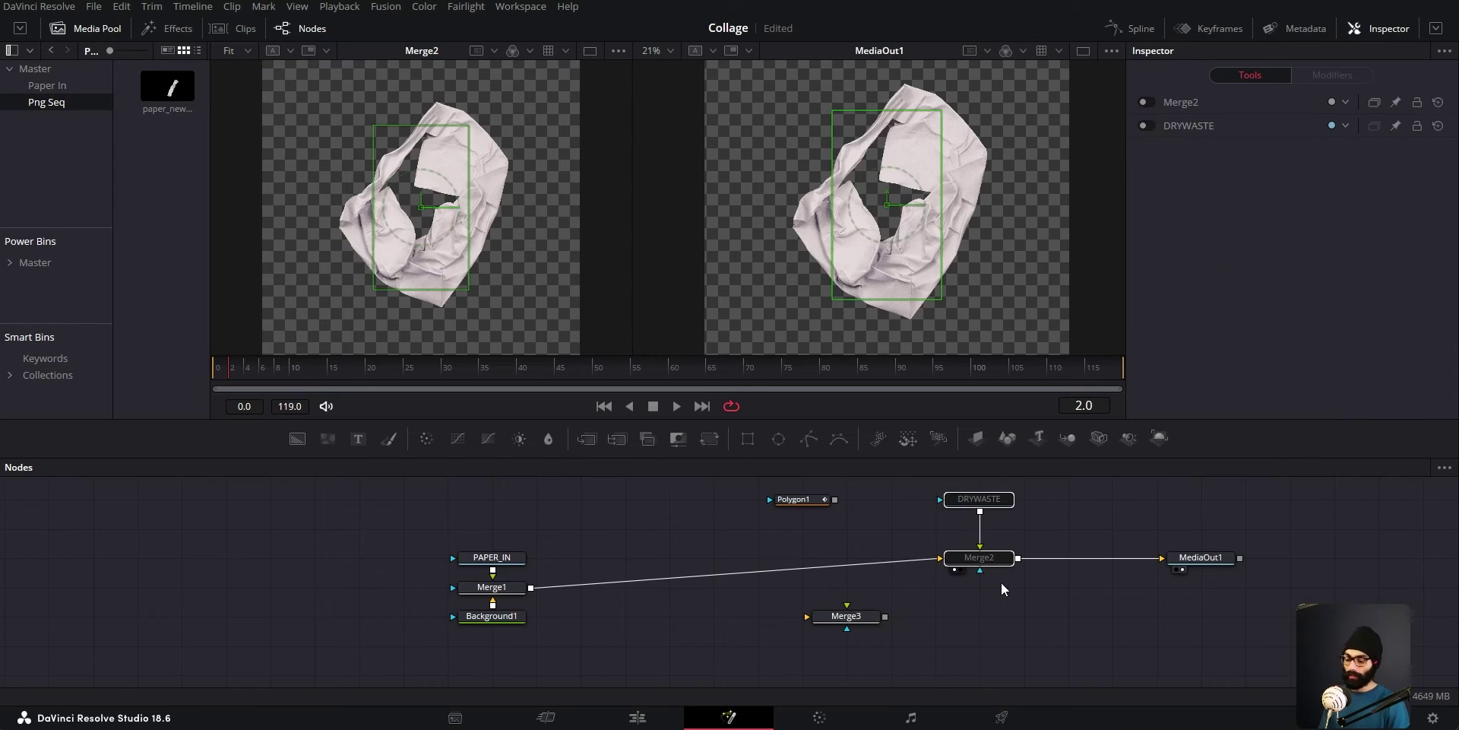
key(ctrl+p)
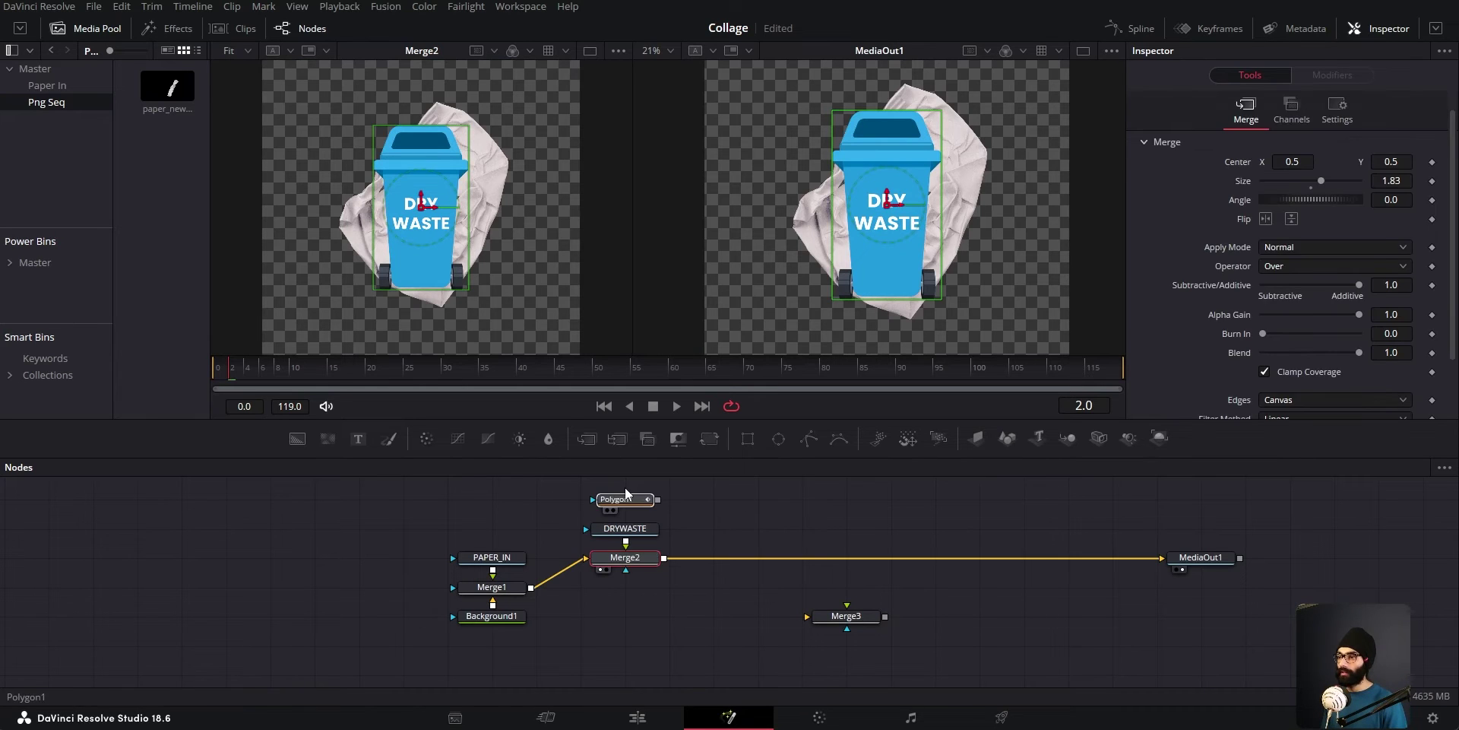
Rename the Polygon1 node as IN-MASK.
click(629, 498)
key(F2)
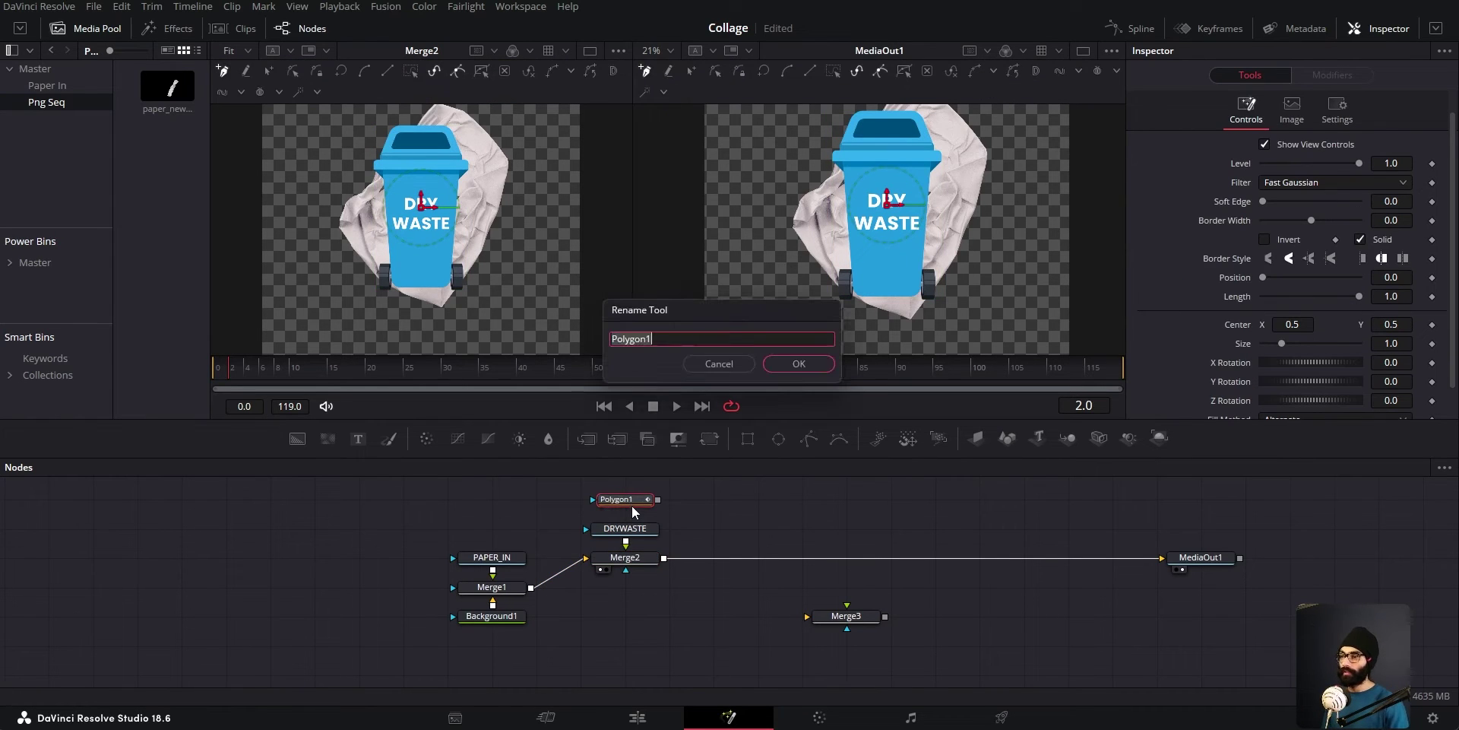
text(IN-MA)
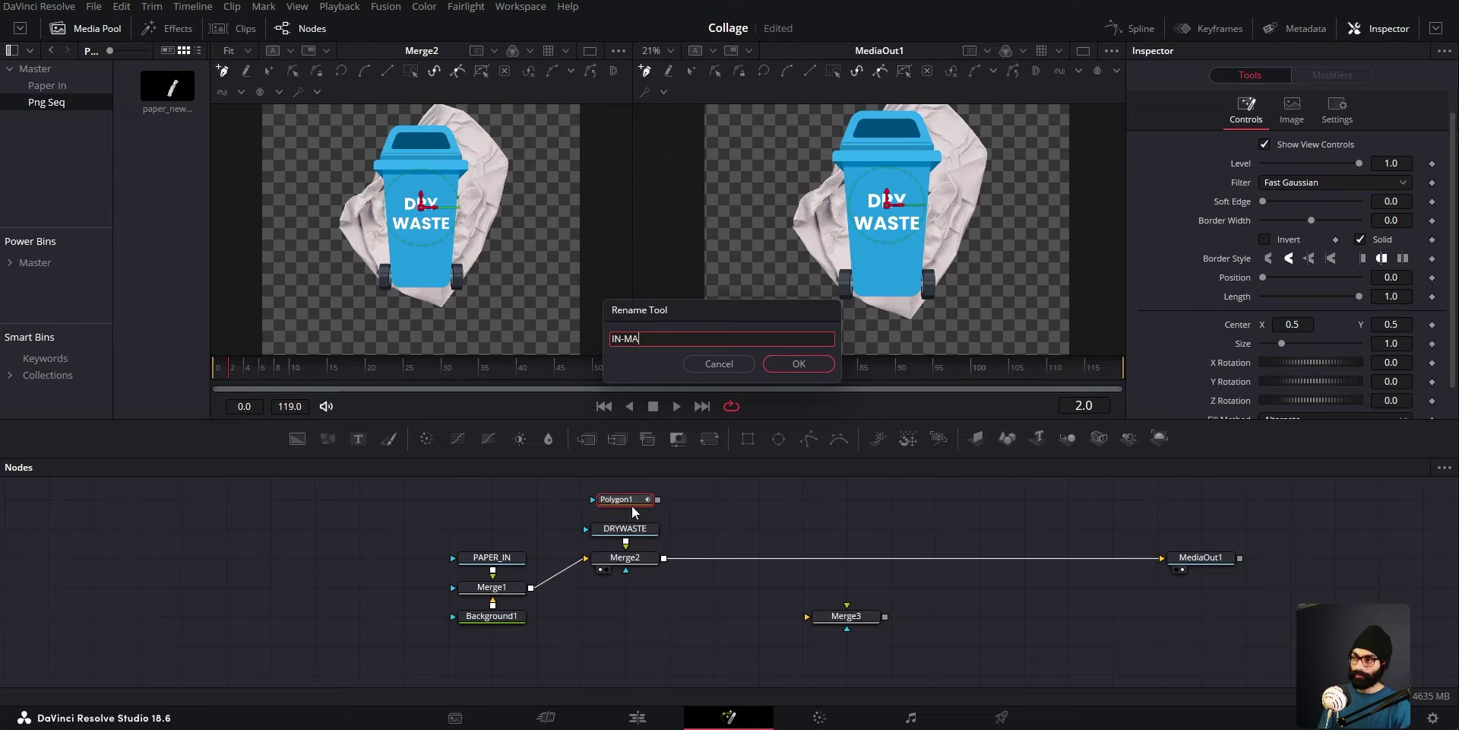
text(SK)
key(Return)
Move the unused Merge3 node aside and connect INMASK to the effect mask input of DRYWASTE.
click(846, 616)
drag(846, 615, 1024, 615)
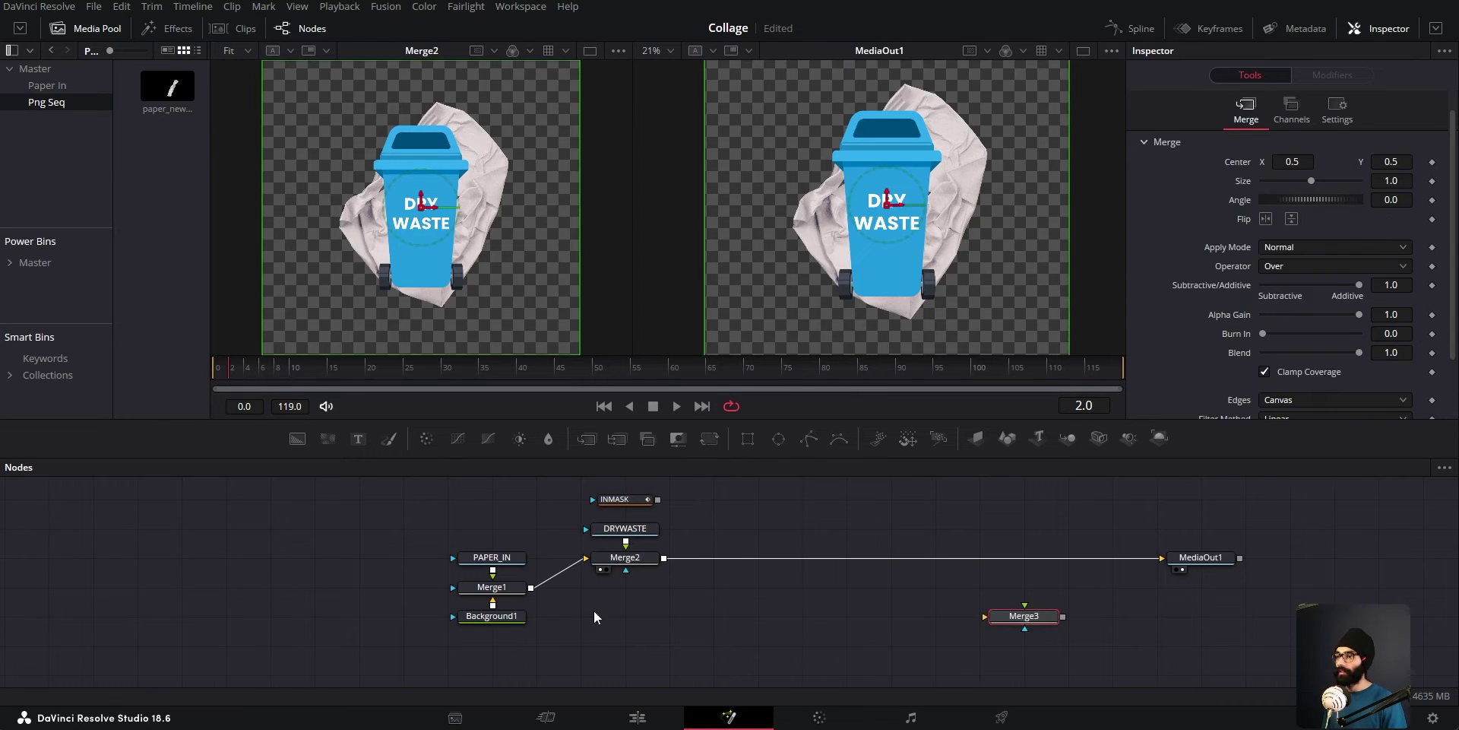
drag(594, 616, 693, 629)
drag(723, 501, 685, 542)
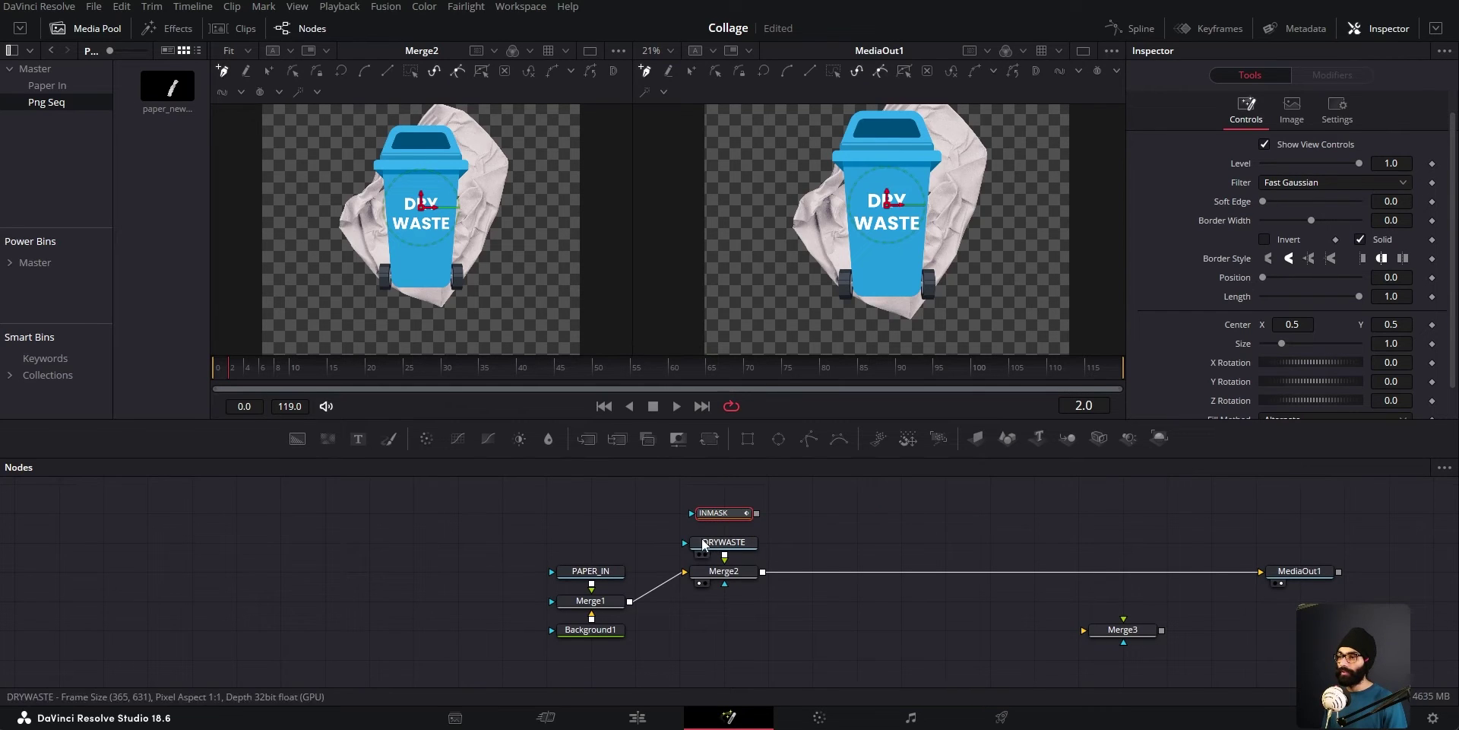
drag(728, 515, 684, 541)
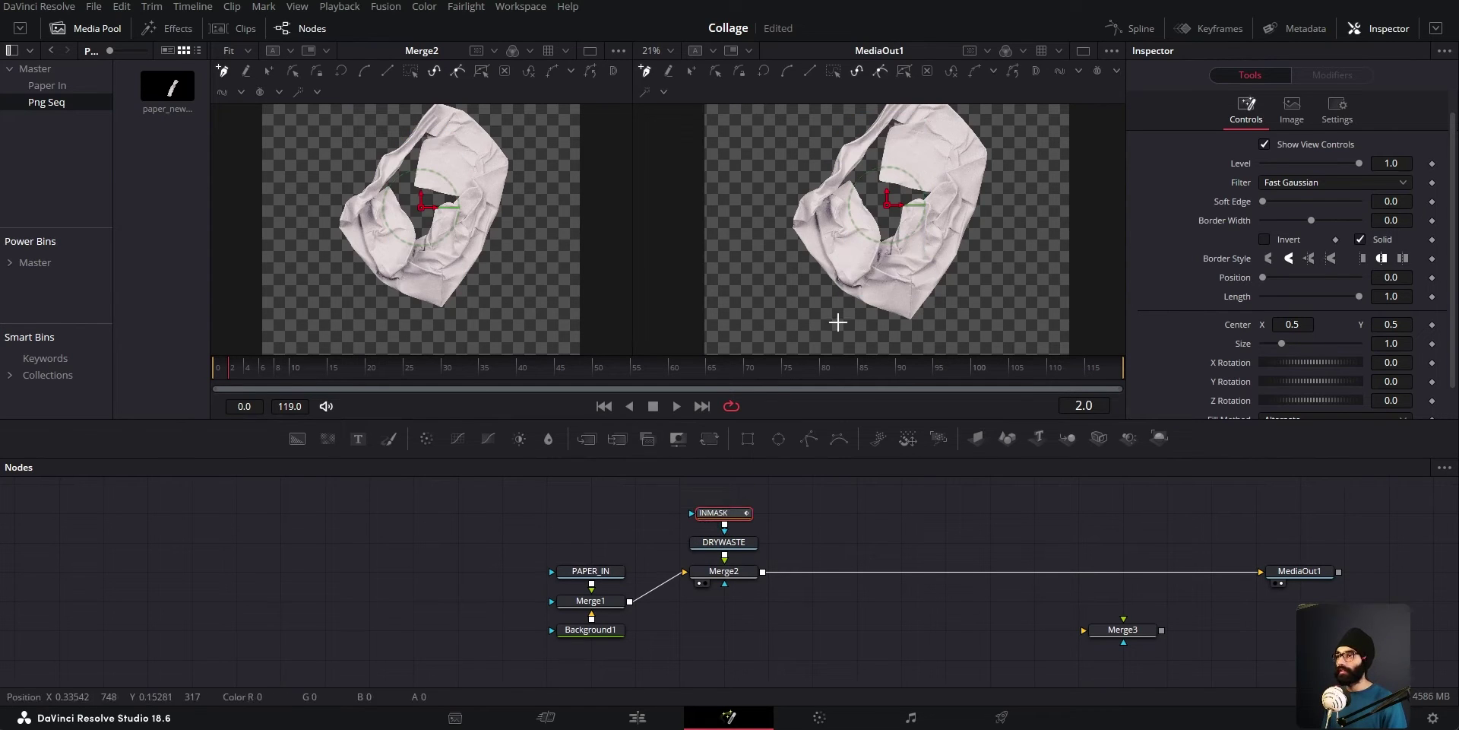
drag(858, 417, 857, 445)
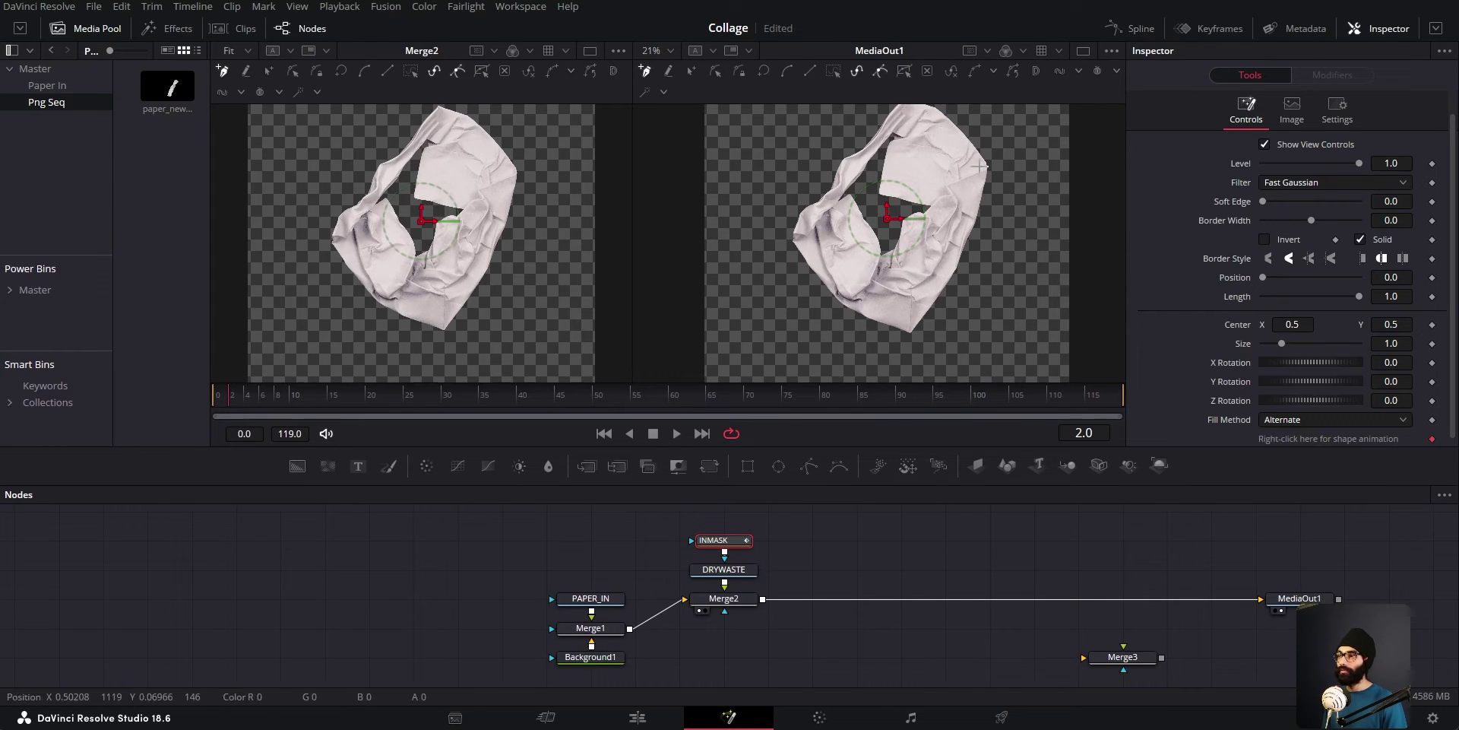
At frame 1, draw a closed INMASK polygon around the narrow hole in the crumpled paper.
drag(235, 395, 222, 399)
scroll(932, 227, up, 2)
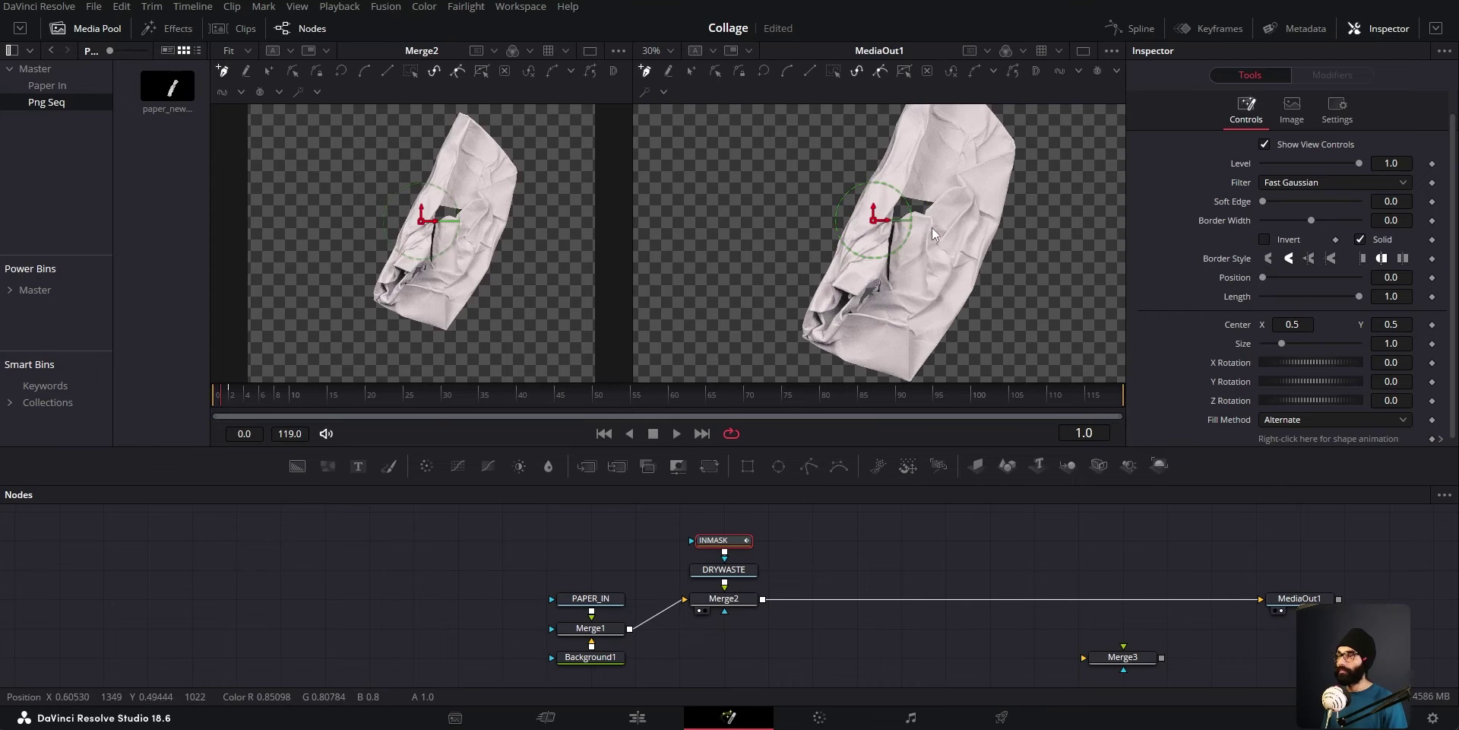
drag(661, 404, 716, 303)
click(609, 287)
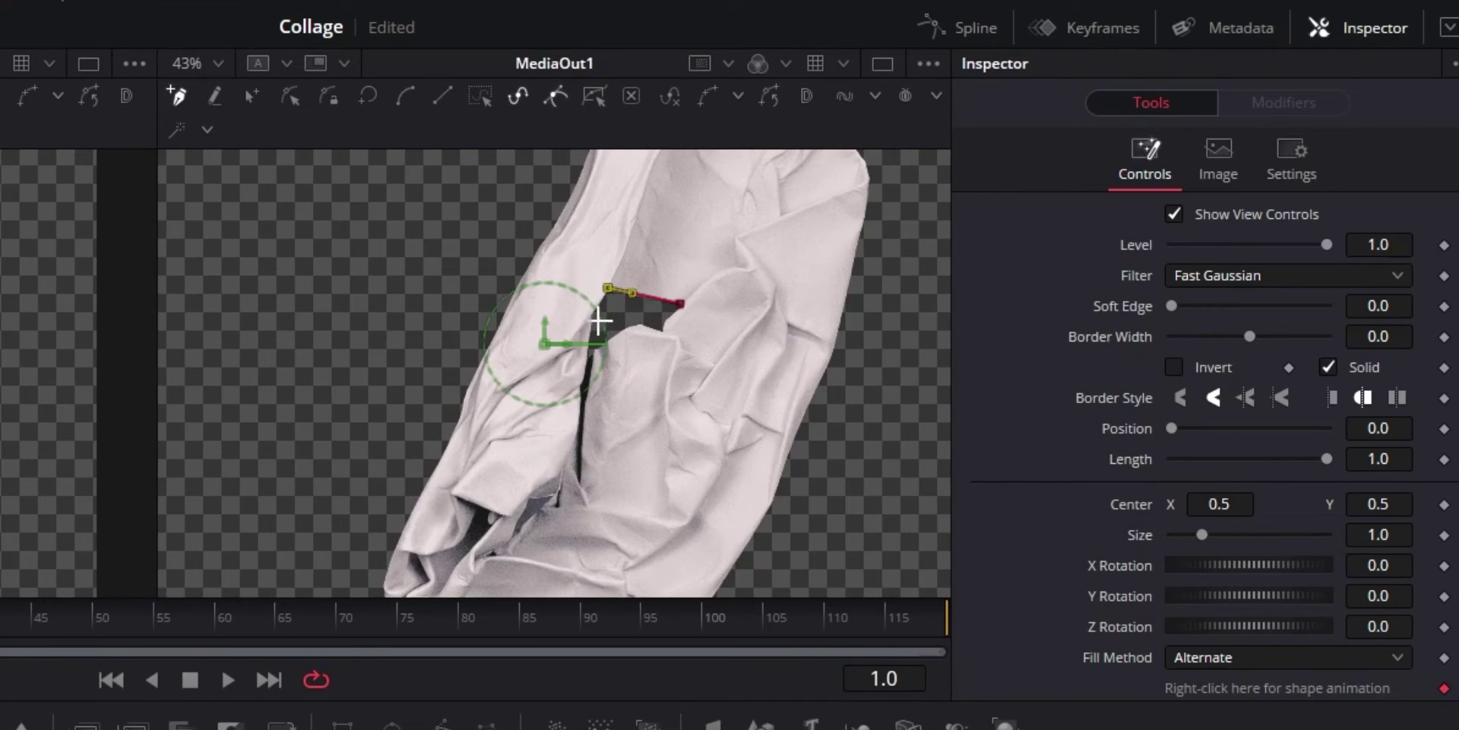
drag(596, 323, 590, 364)
click(579, 451)
click(617, 333)
drag(642, 326, 657, 334)
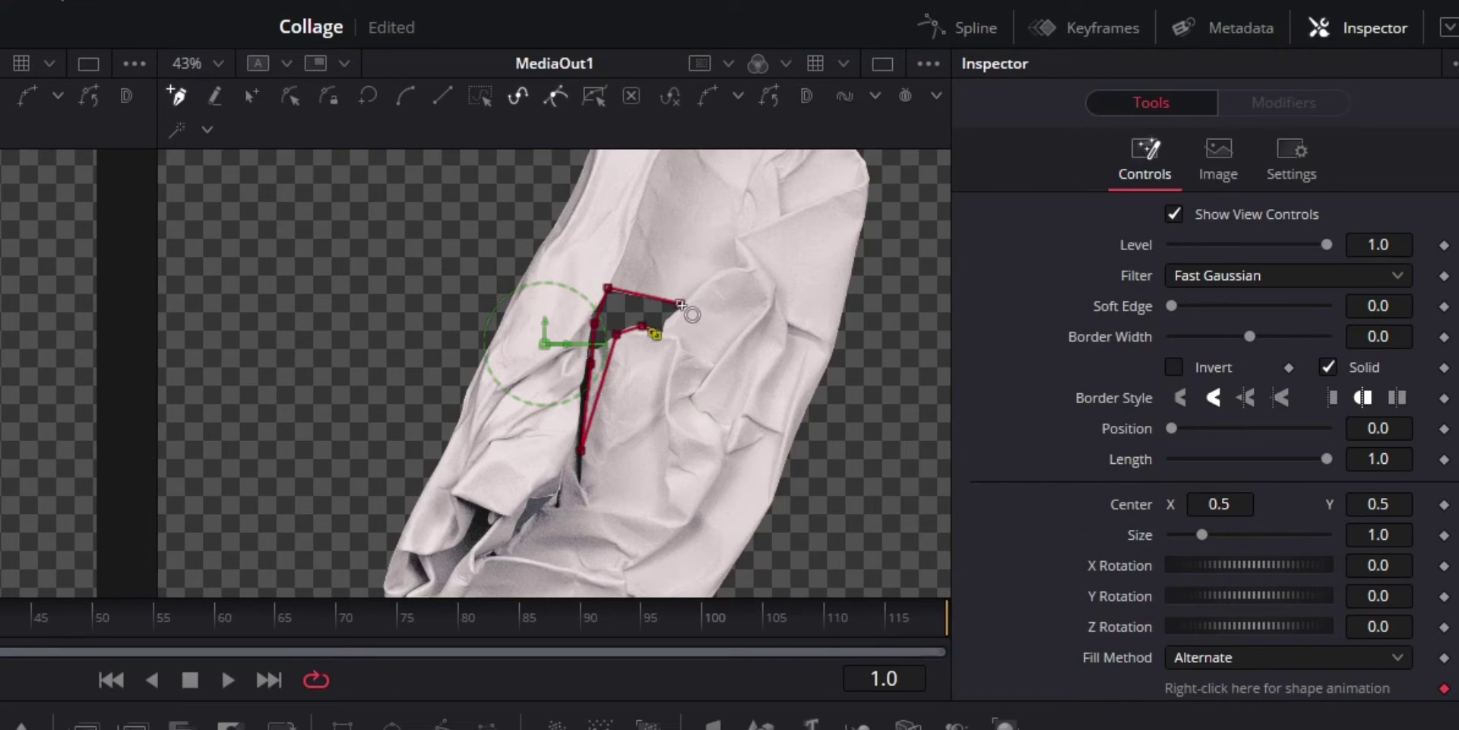
click(680, 305)
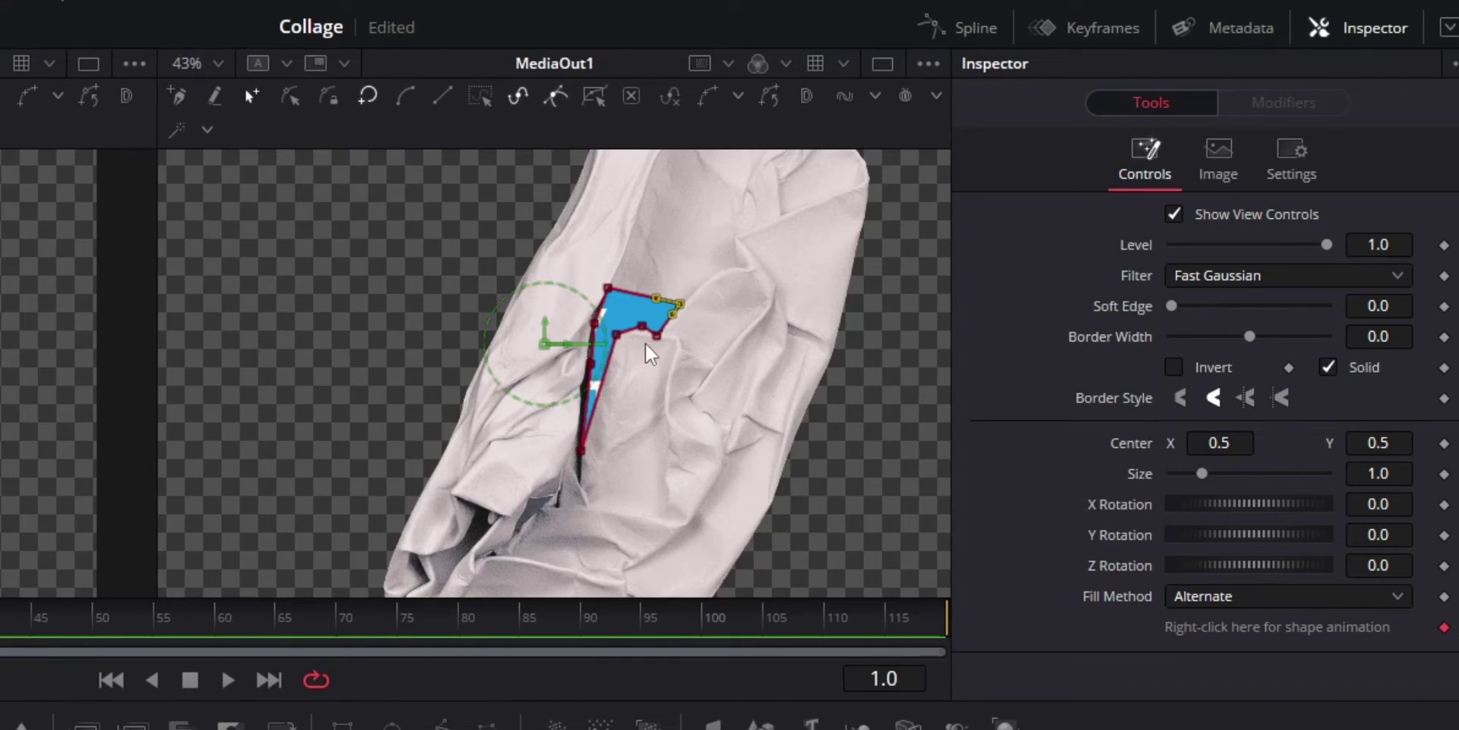
Refine the INMASK points along the lower slit of the paper hole and set a shape animation key at frame 1.
scroll(640, 372, up, 2)
drag(542, 352, 525, 360)
drag(523, 416, 514, 436)
click(523, 525)
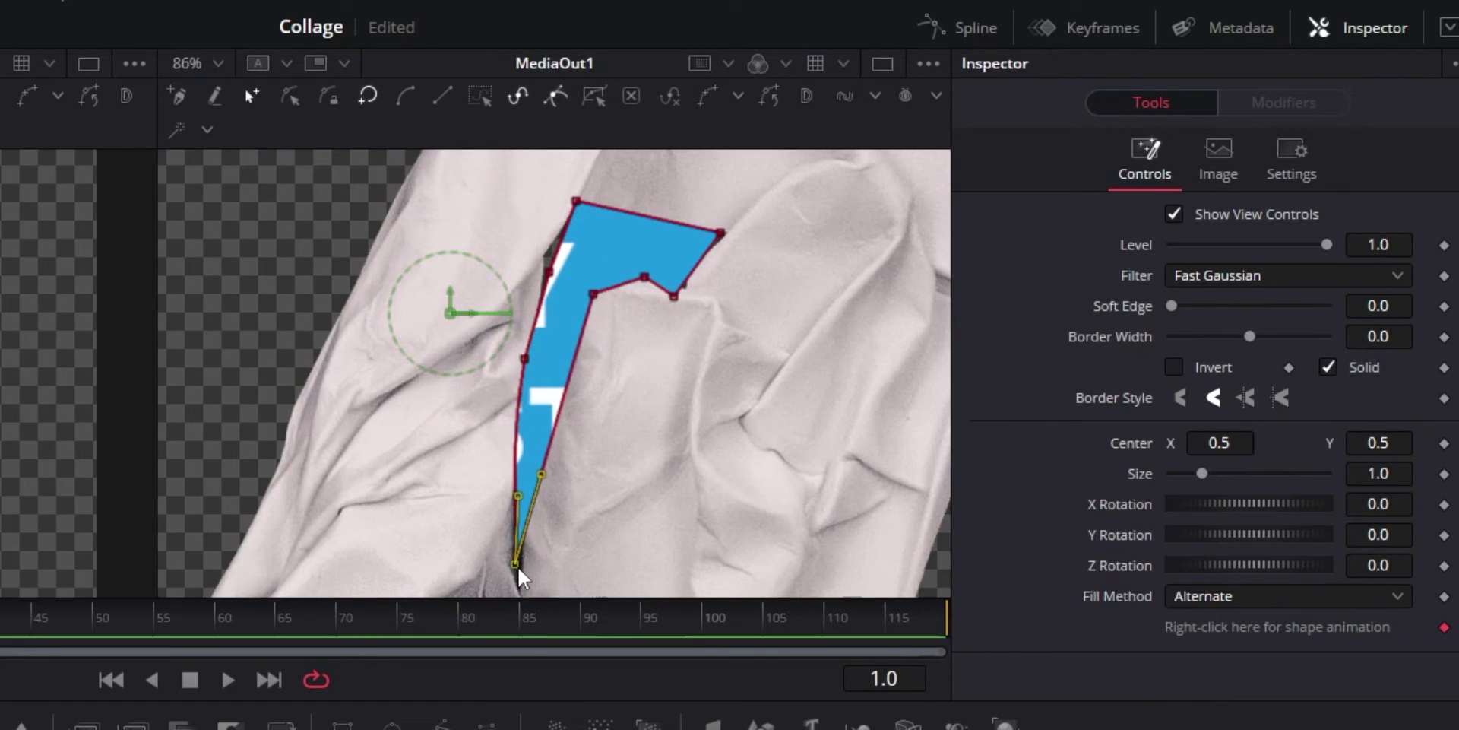
scroll(624, 387, down, 1)
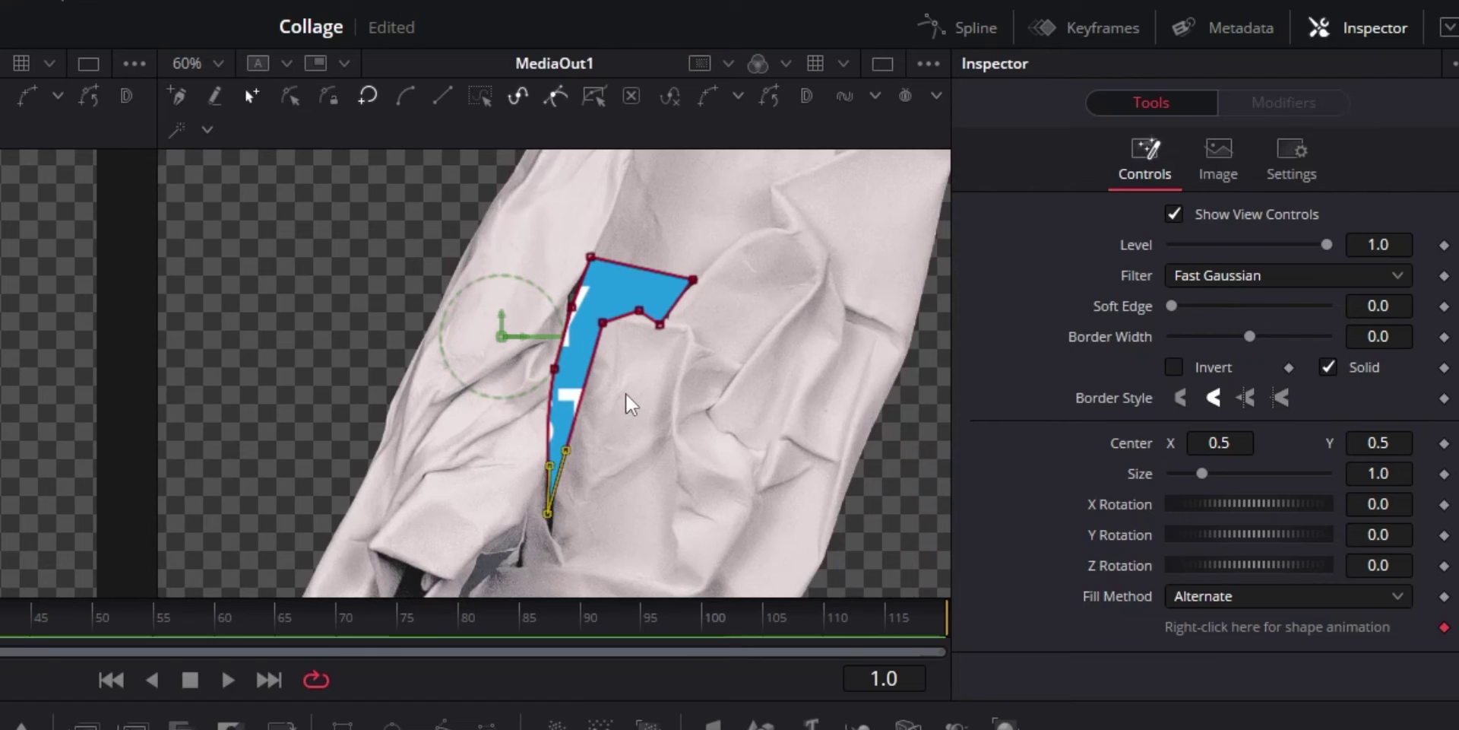
right_click(1260, 640)
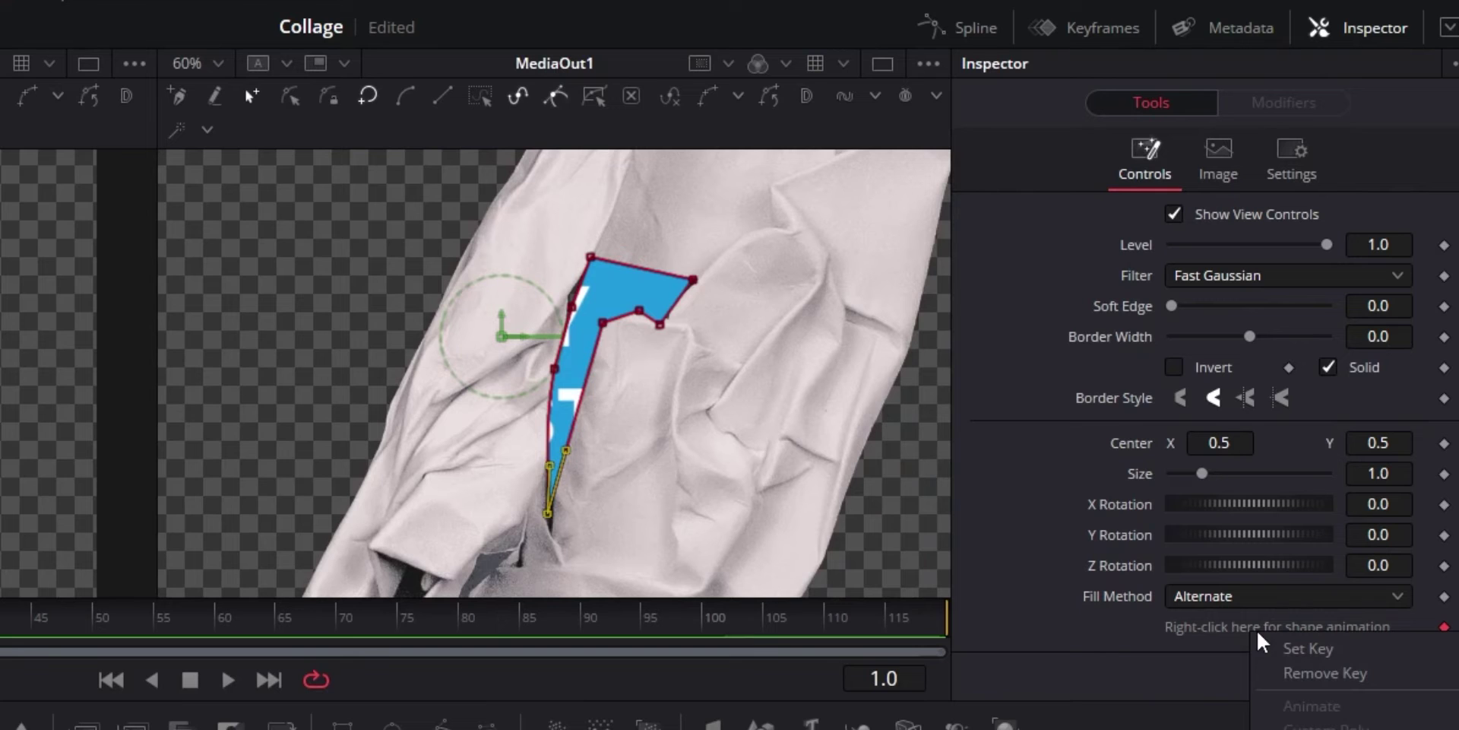
click(1301, 652)
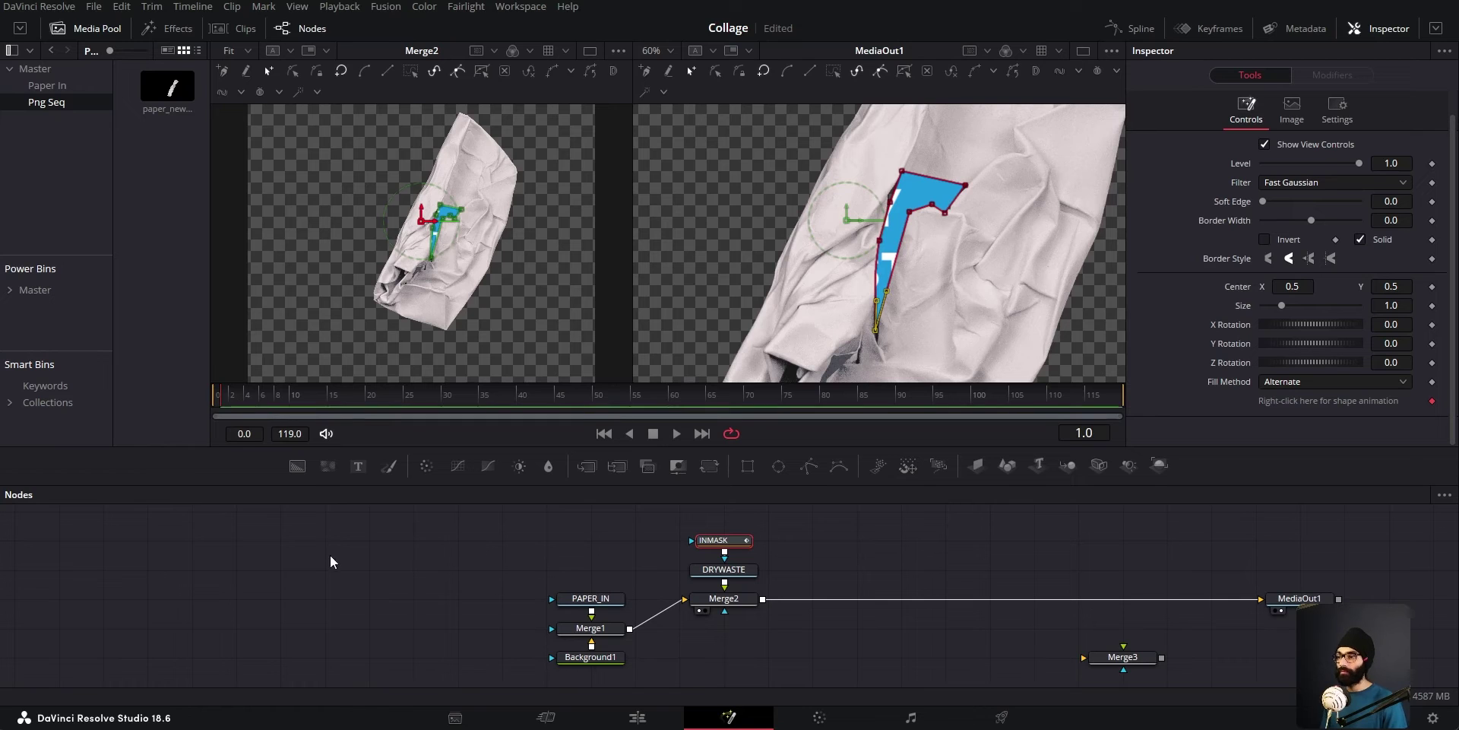
At frame 2, reshape INMASK to follow the edges of the wider hole in the paper.
key(Right)
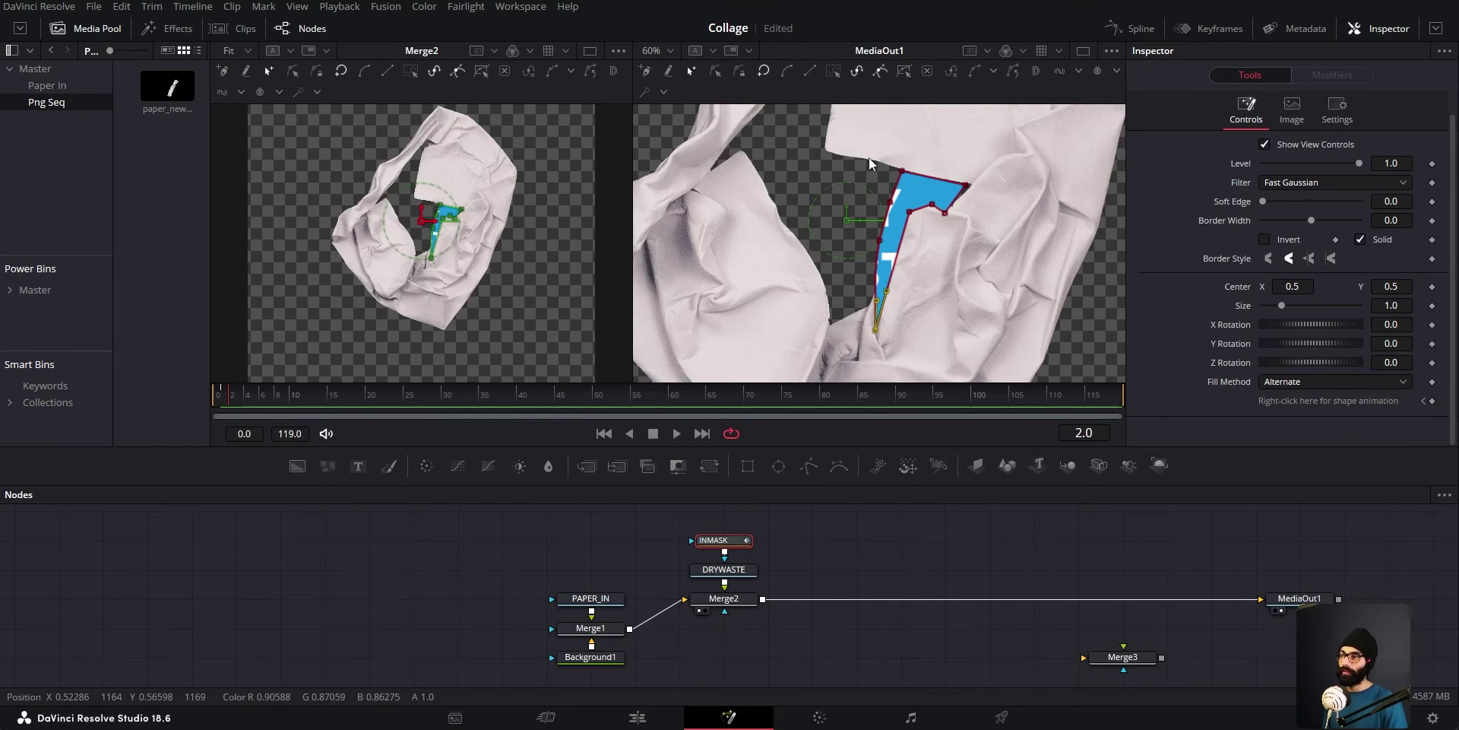
scroll(933, 139, down, 2)
drag(893, 274, 858, 264)
drag(891, 208, 843, 206)
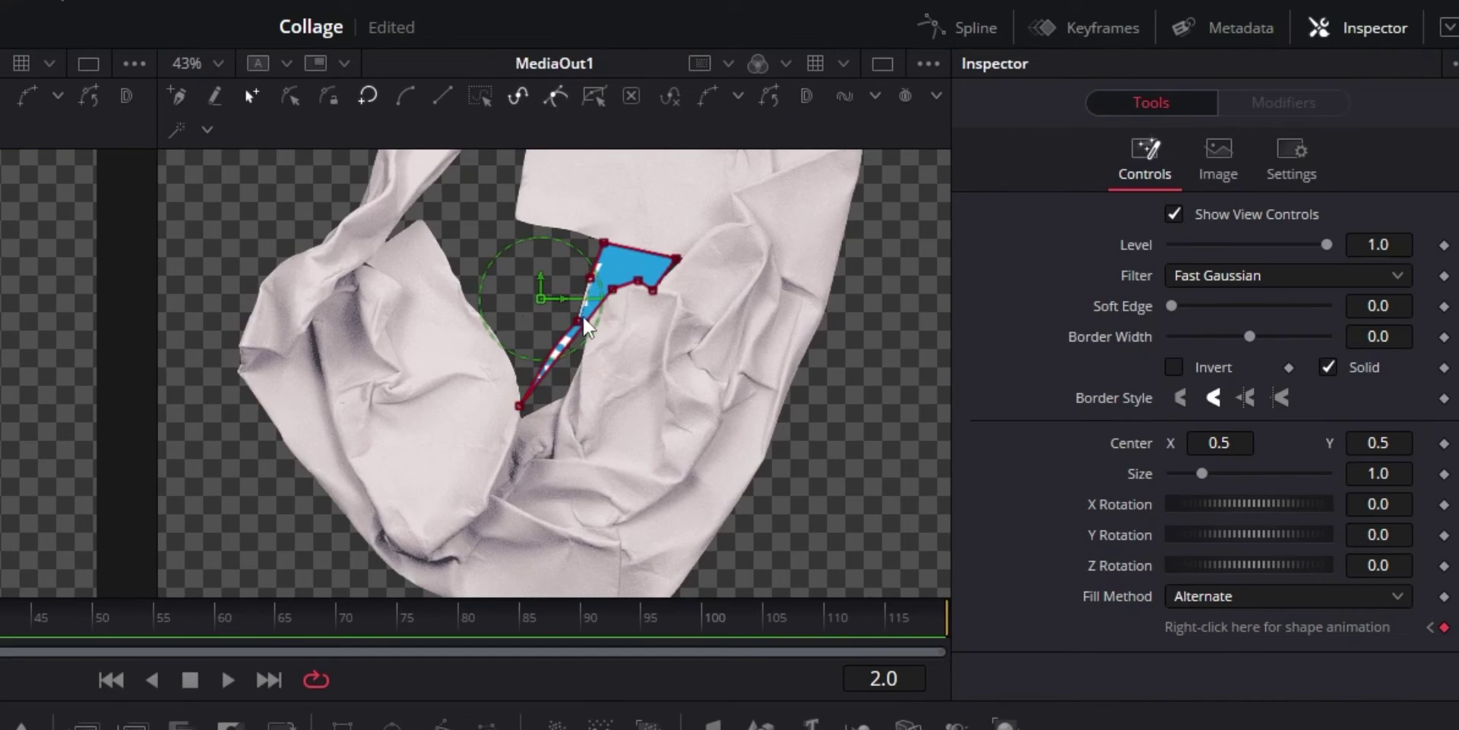
drag(578, 321, 476, 293)
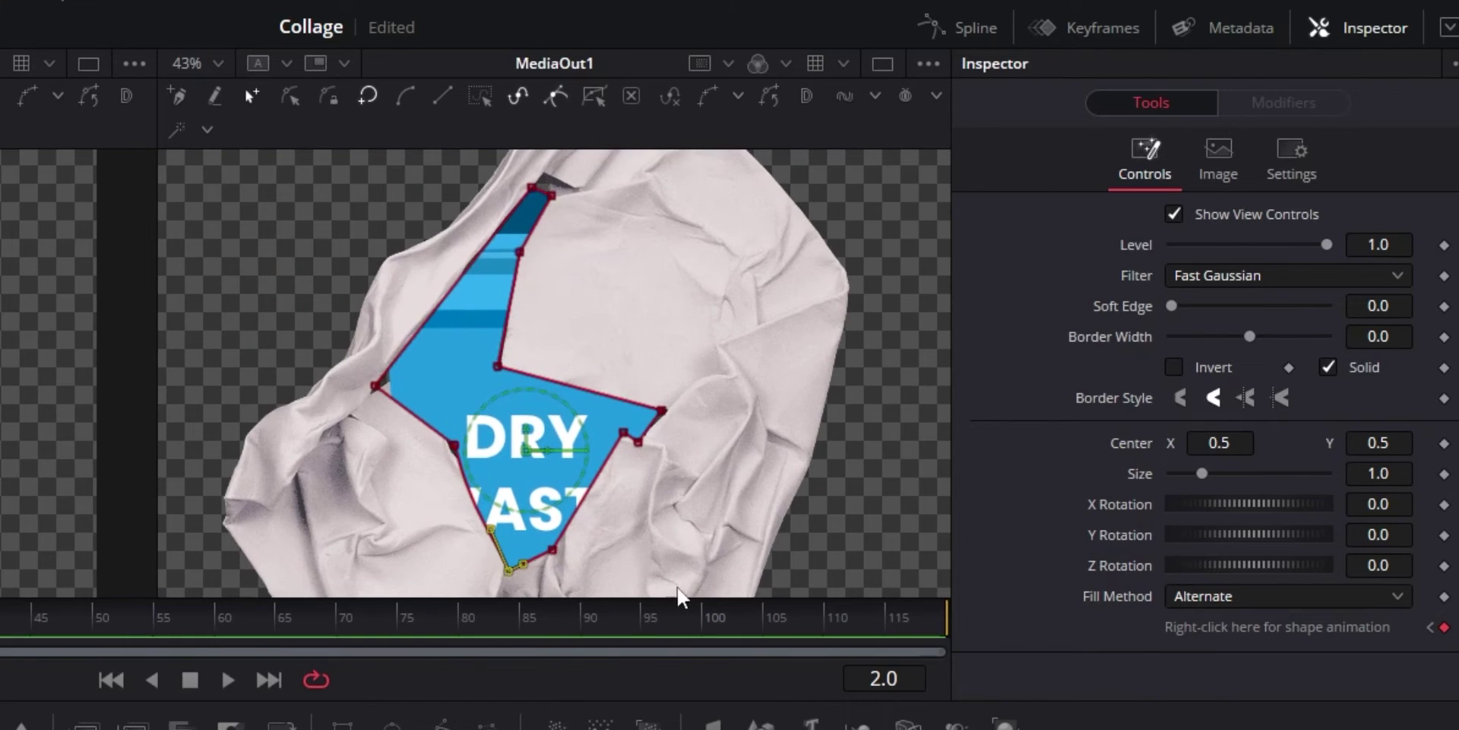
Advance to frame 3 and move the INMASK points outward to the edges of the enlarged paper hole.
key(Right)
scroll(411, 182, down, 2)
drag(386, 323, 270, 334)
drag(428, 365, 375, 282)
drag(557, 278, 460, 175)
drag(571, 283, 565, 254)
drag(487, 425, 418, 357)
Bend the INMASK curves at frame 3 to follow the paper fold and the thin strip beside the bin.
drag(336, 373, 291, 396)
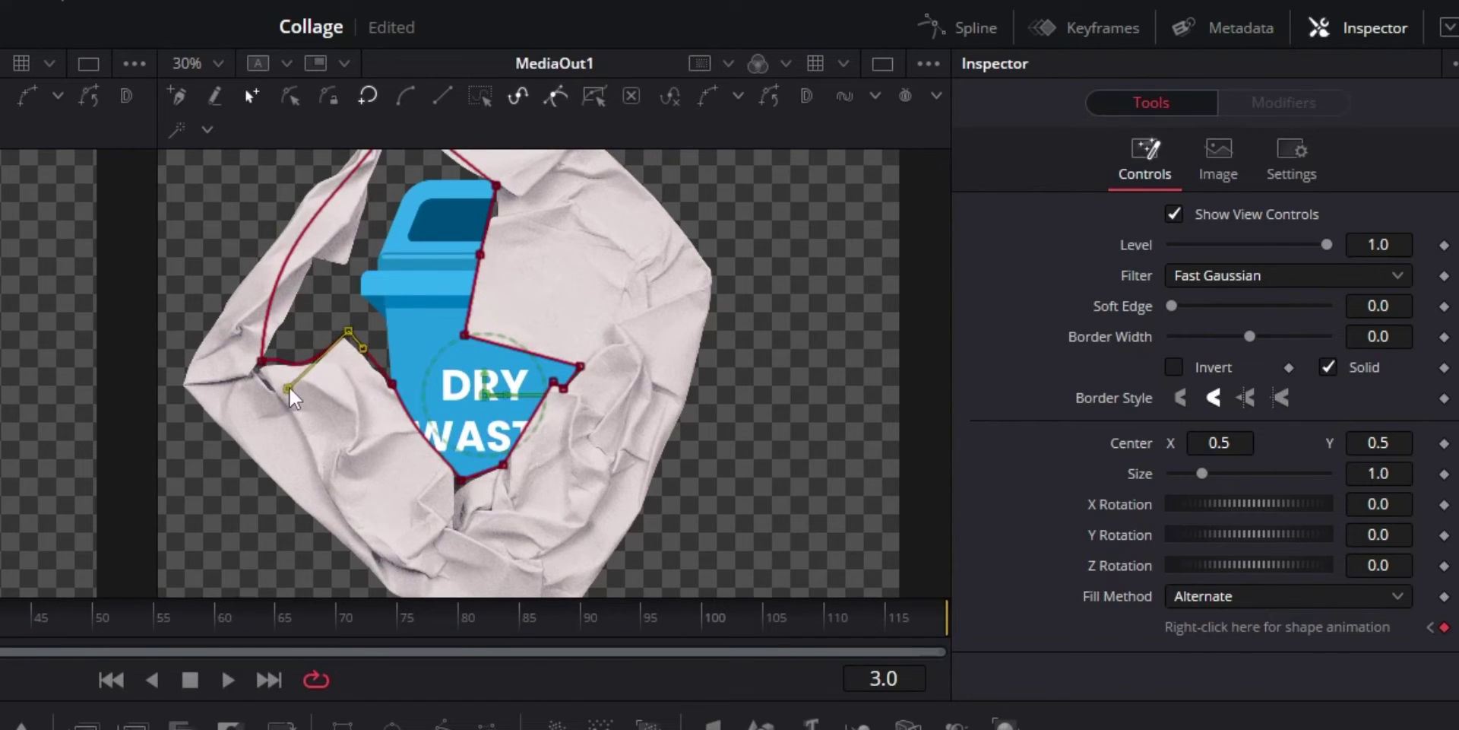
drag(297, 298, 299, 387)
drag(401, 200, 377, 326)
click(266, 452)
drag(264, 453, 295, 389)
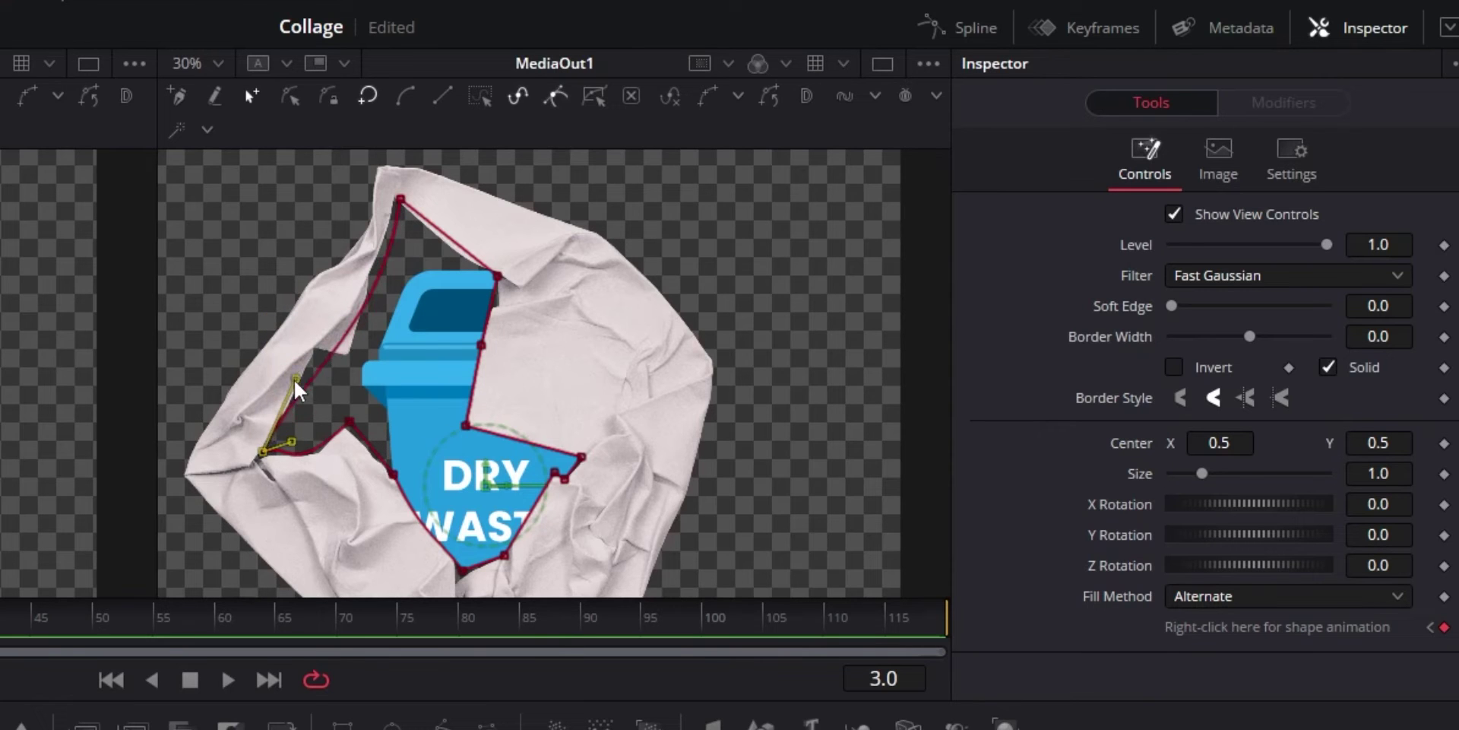
drag(407, 339, 375, 280)
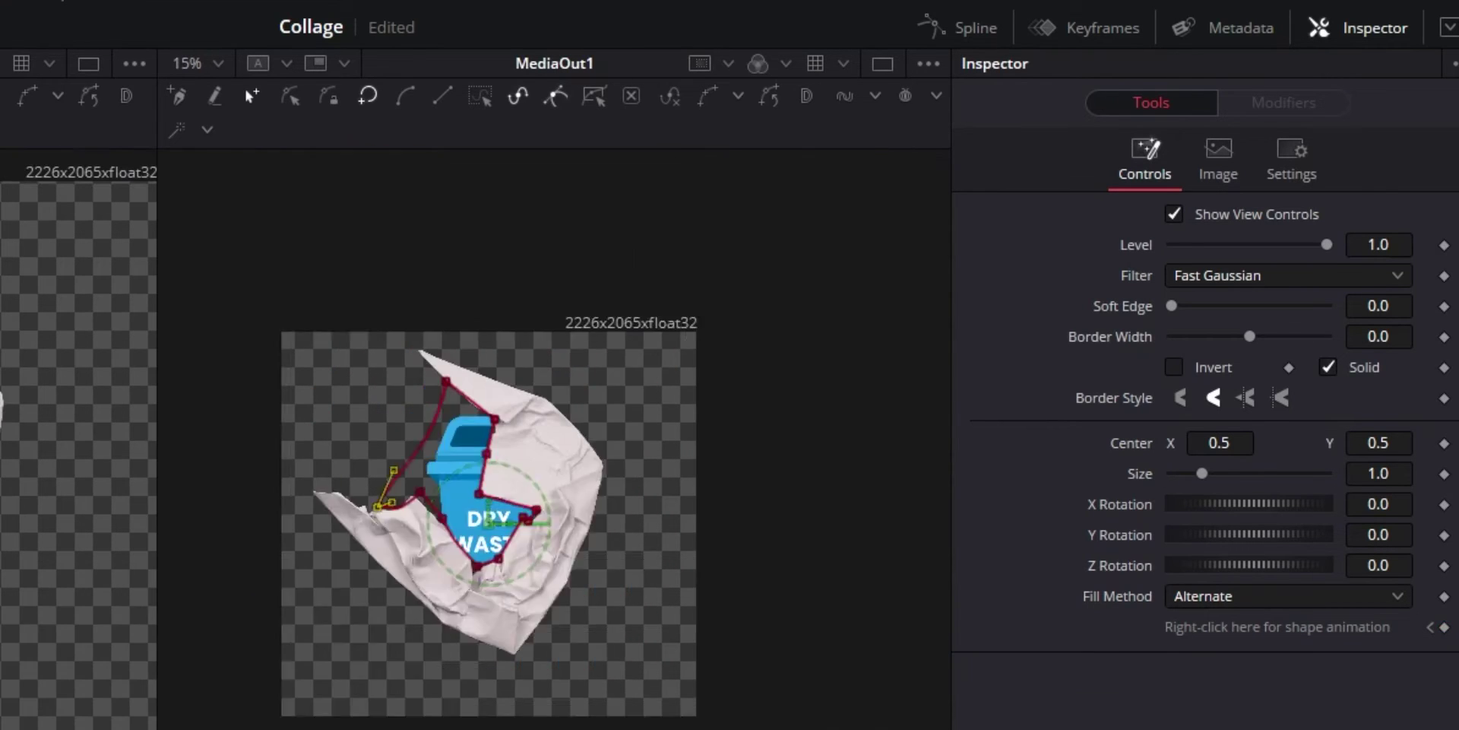
On the frame where the paper strip has torn open, extend INMASK beyond the canvas and fit it to the remaining paper edge.
scroll(299, 474, up, 3)
drag(438, 516, 386, 469)
click(515, 345)
drag(494, 448, 200, 132)
drag(514, 345, 426, 261)
scroll(478, 424, up, 3)
click(274, 352)
click(478, 424)
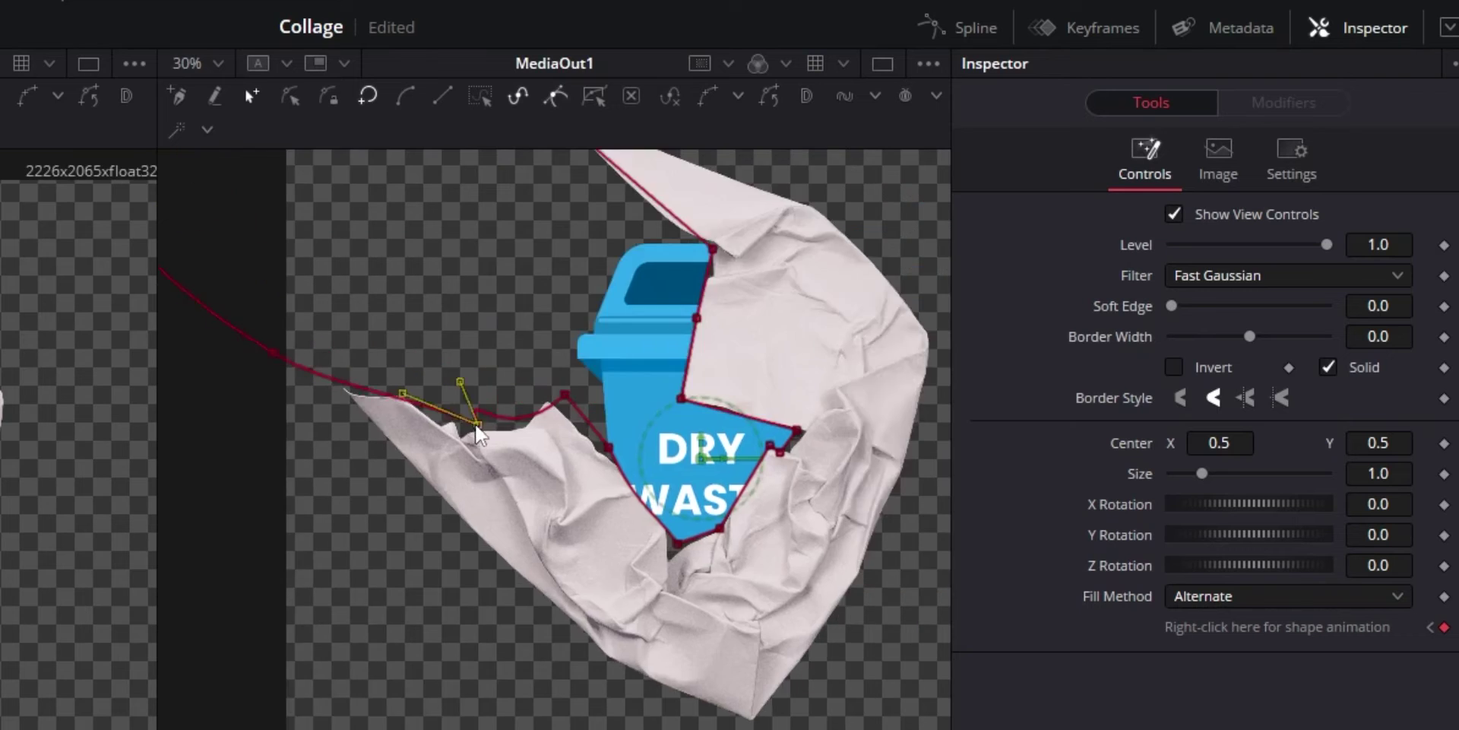
On the frame where only the bin remains, move the INMASK points beyond the canvas to clear the whole bin.
scroll(477, 424, down, 2)
drag(456, 369, 479, 667)
drag(492, 417, 772, 642)
drag(513, 409, 739, 469)
scroll(608, 395, up, 1)
drag(515, 466, 851, 386)
drag(459, 373, 820, 167)
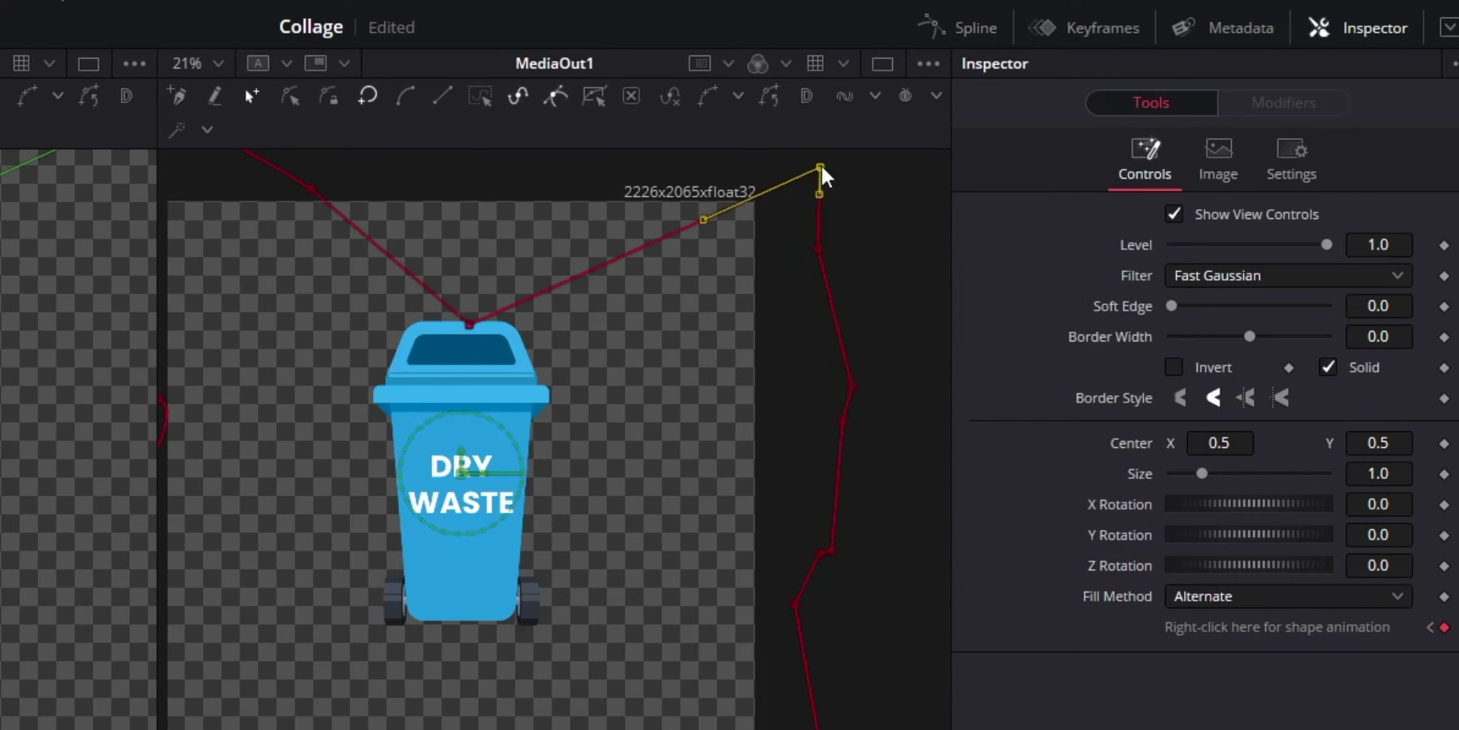
scroll(629, 204, down, 1)
drag(517, 289, 554, 173)
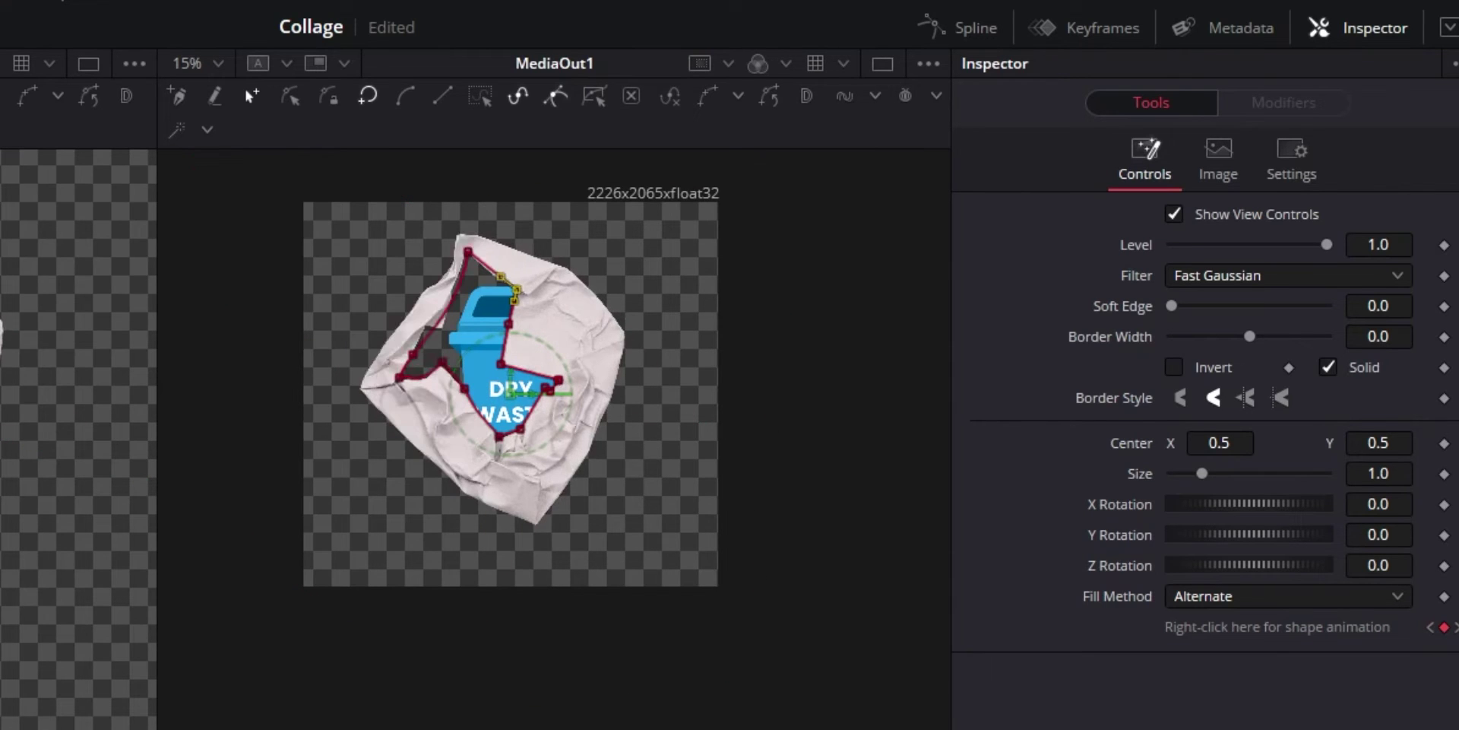
Enlarge the dry waste bin slightly by raising the Size of its merge node.
drag(423, 729, 423, 673)
click(423, 729)
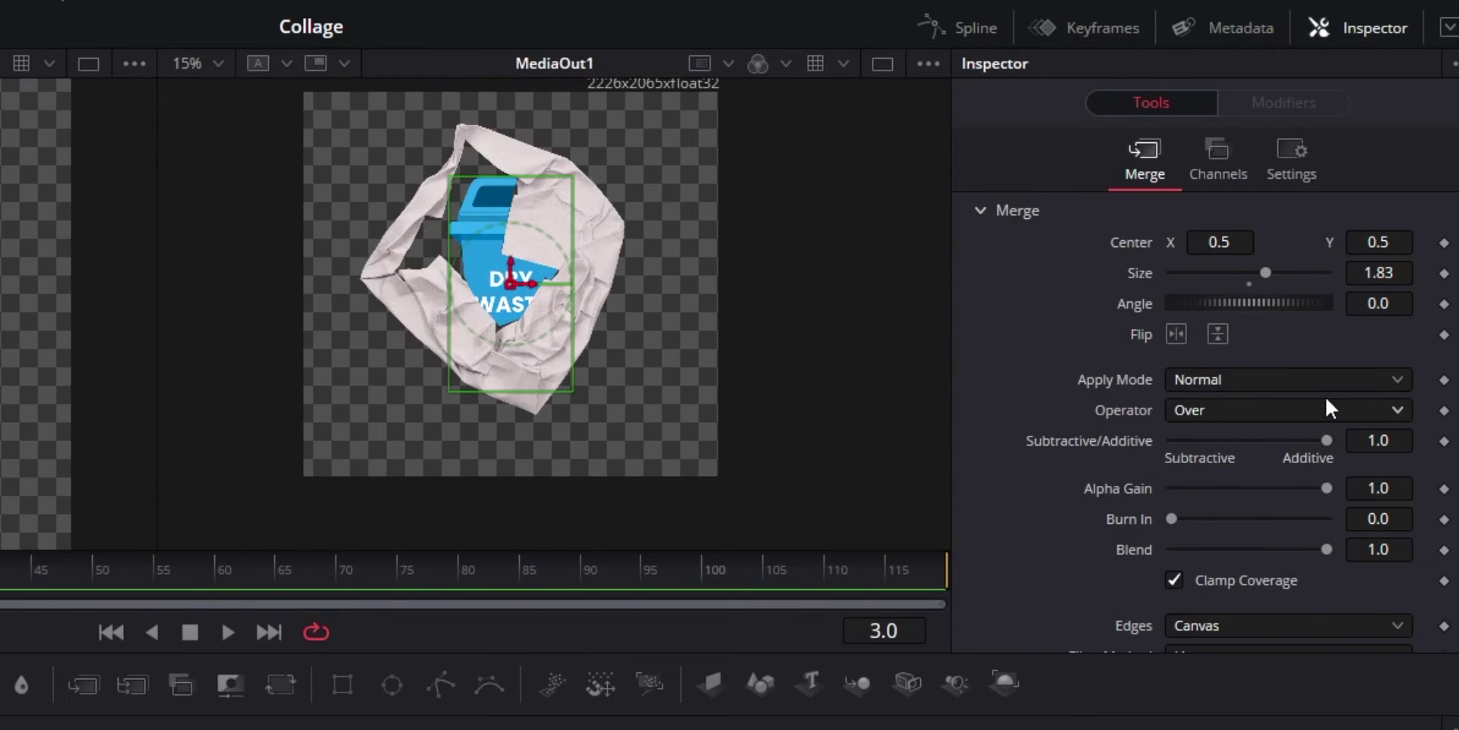
drag(1270, 273, 1279, 275)
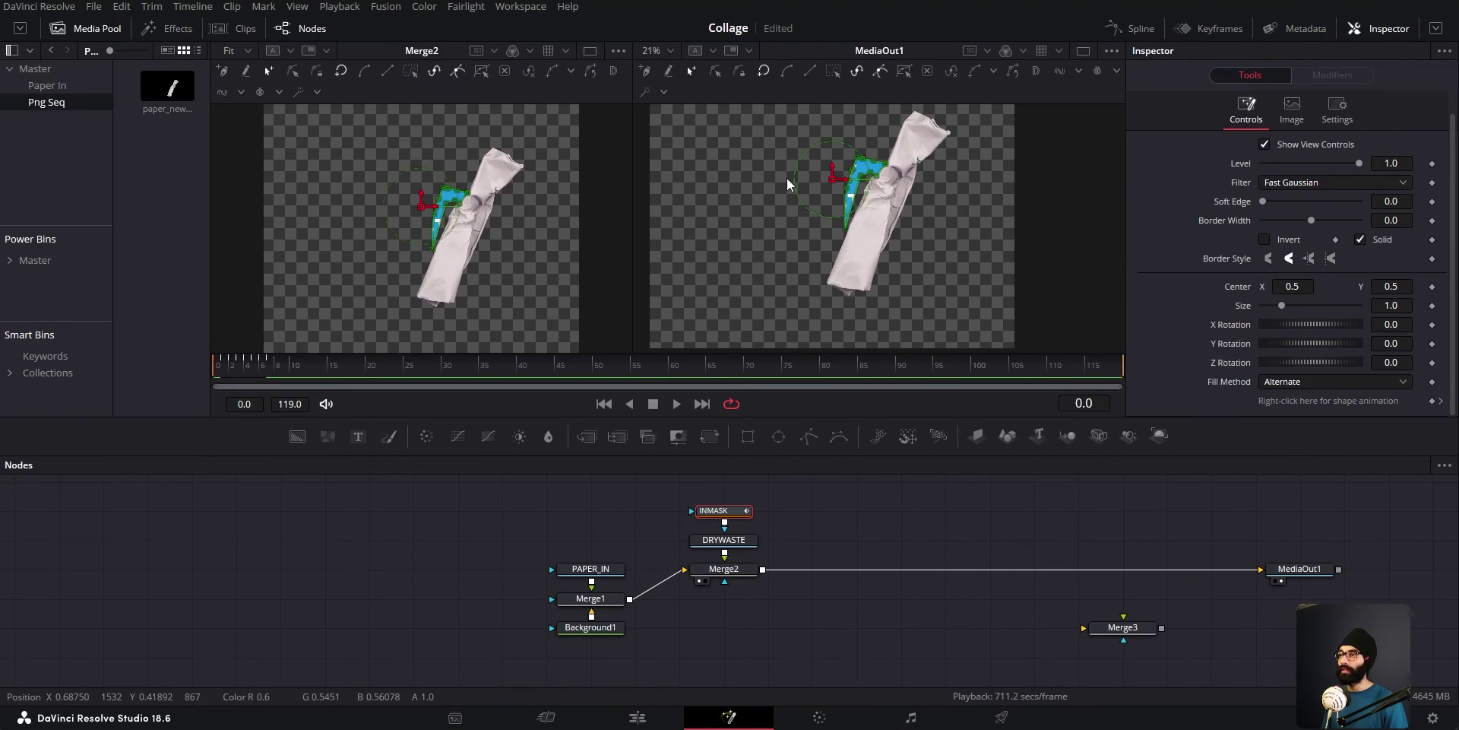
Keyframe INMASK's Size at 1.0 on frame 1 and at 0 on frame 0.
scroll(891, 206, up, 2)
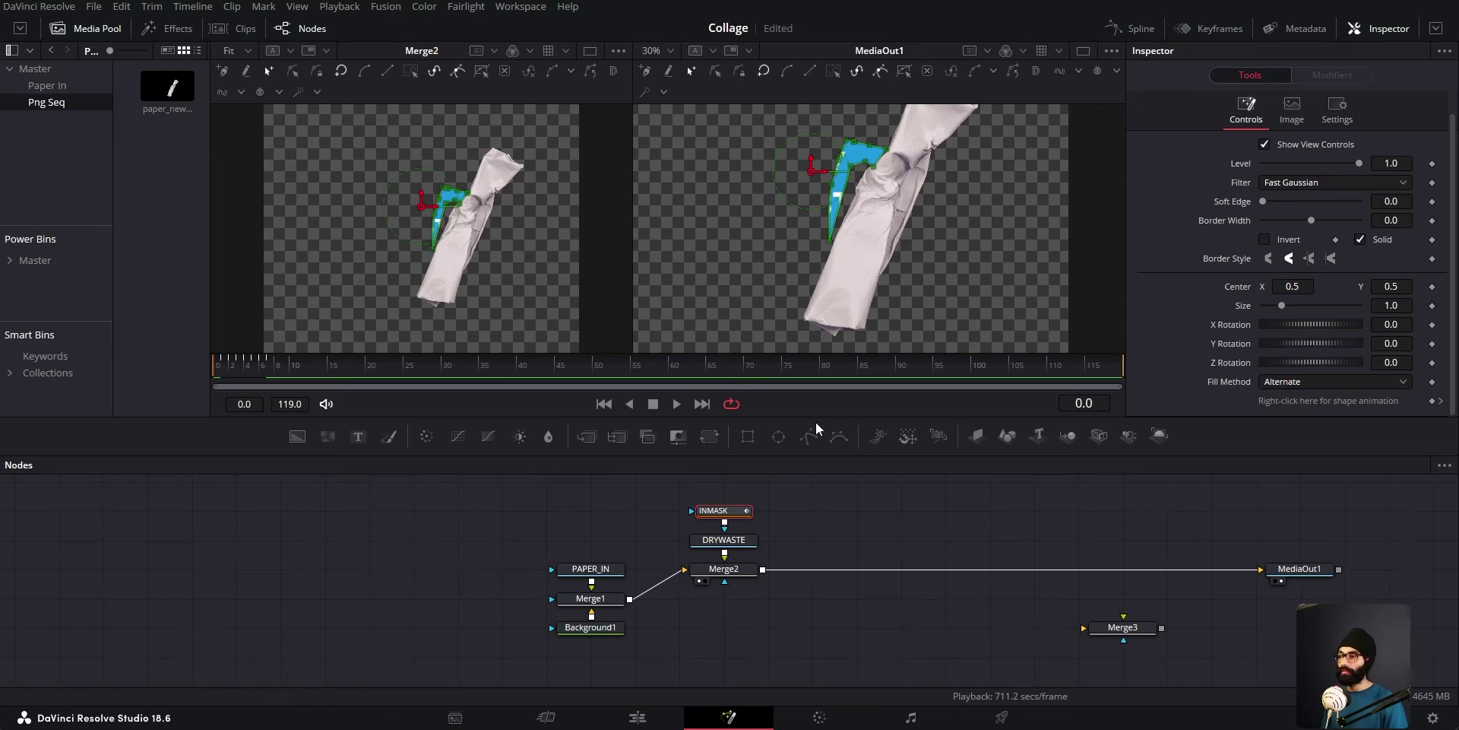
mouse_move(815, 421)
mouse_down()
mouse_move(801, 579)
mouse_move(826, 350)
mouse_move(826, 426)
mouse_up()
key(Right)
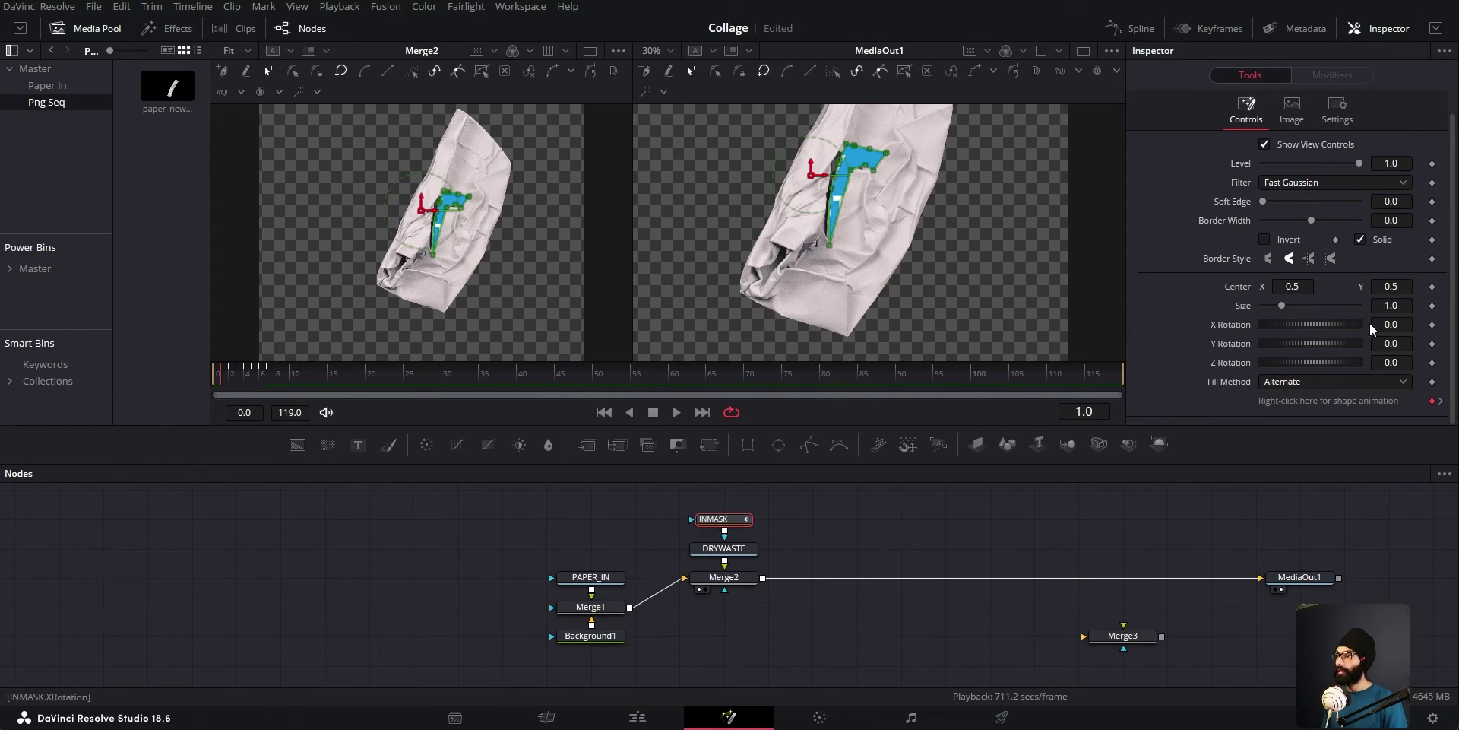
click(1432, 305)
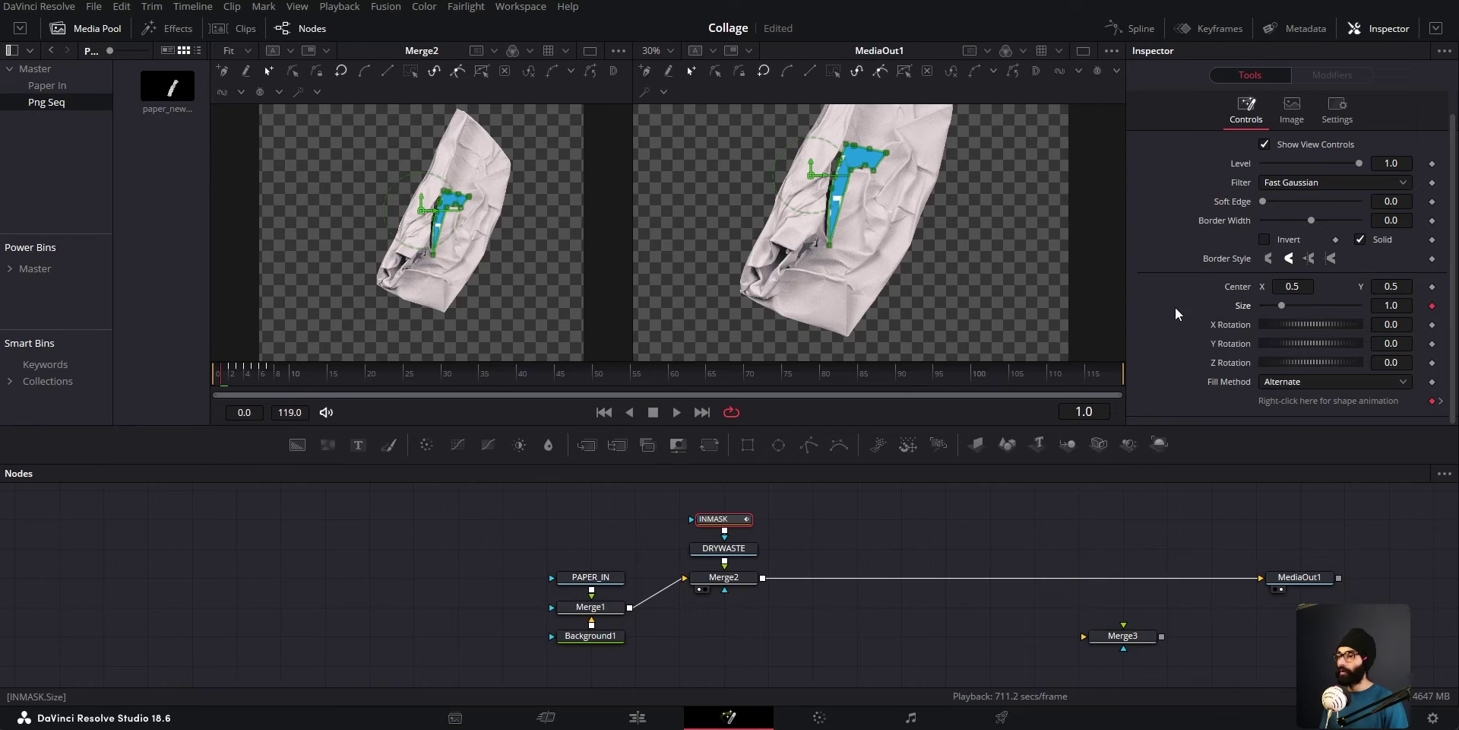
key(Left)
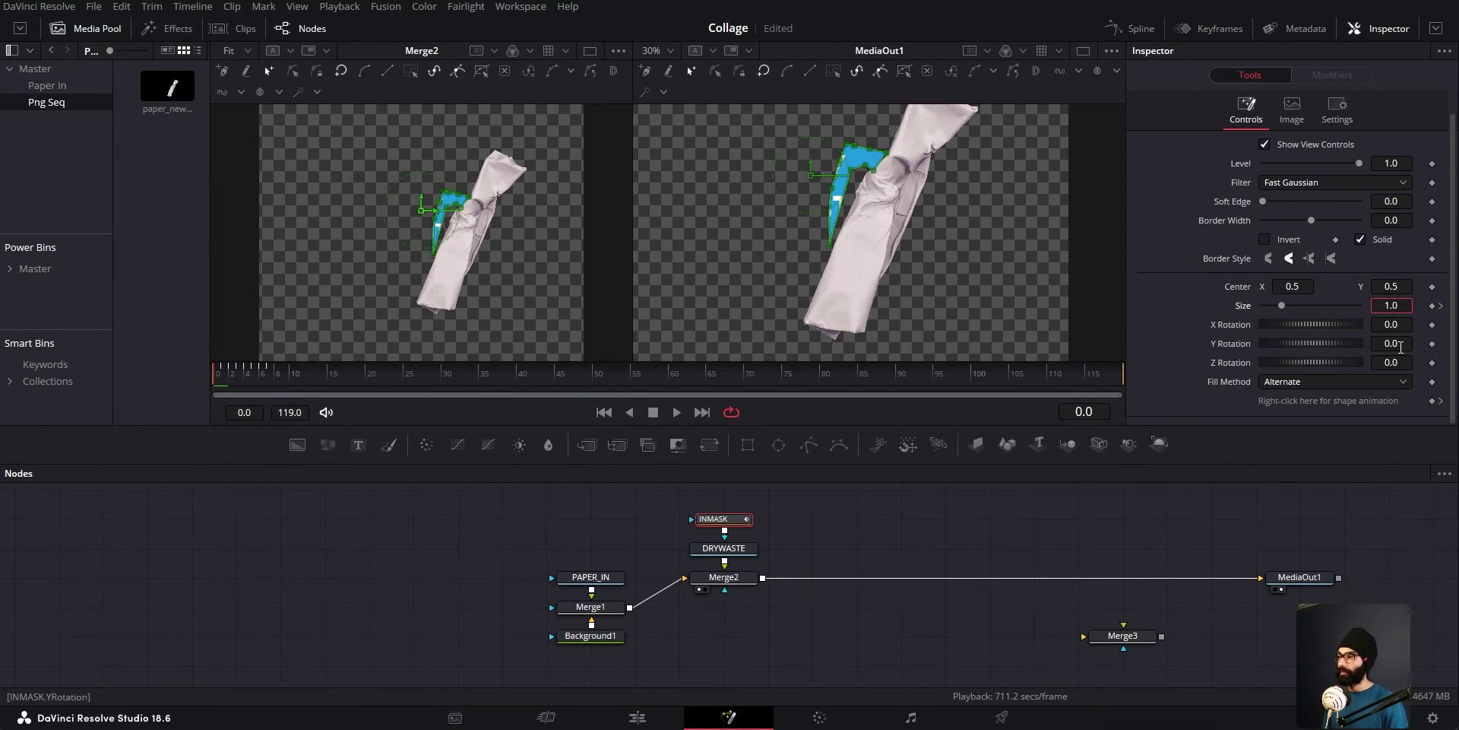
text(0)
key(Tab)
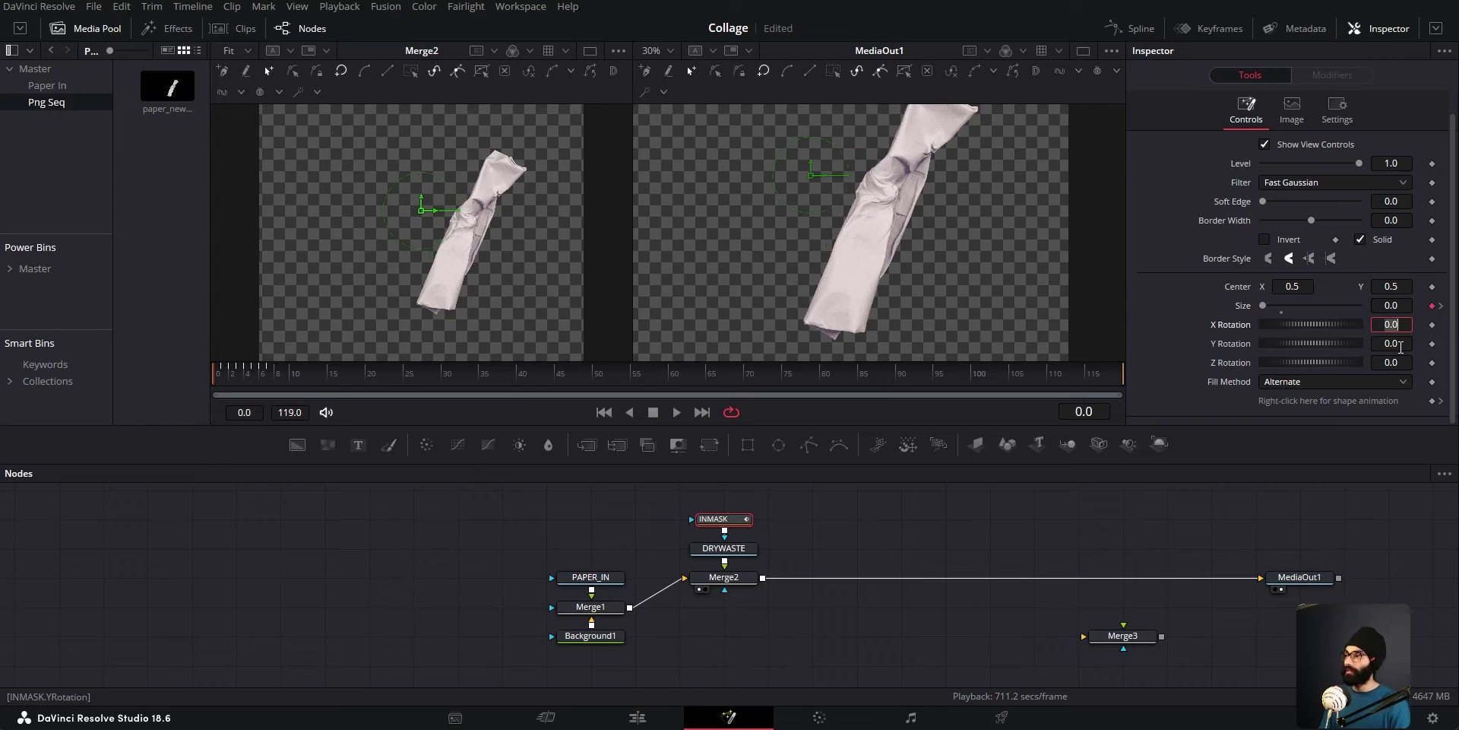
Step through frames 0 to 6 to check how the mask reveals the bin as the paper opens.
click(453, 521)
key(Right)
key(Left)
key(Right)
key(Left)
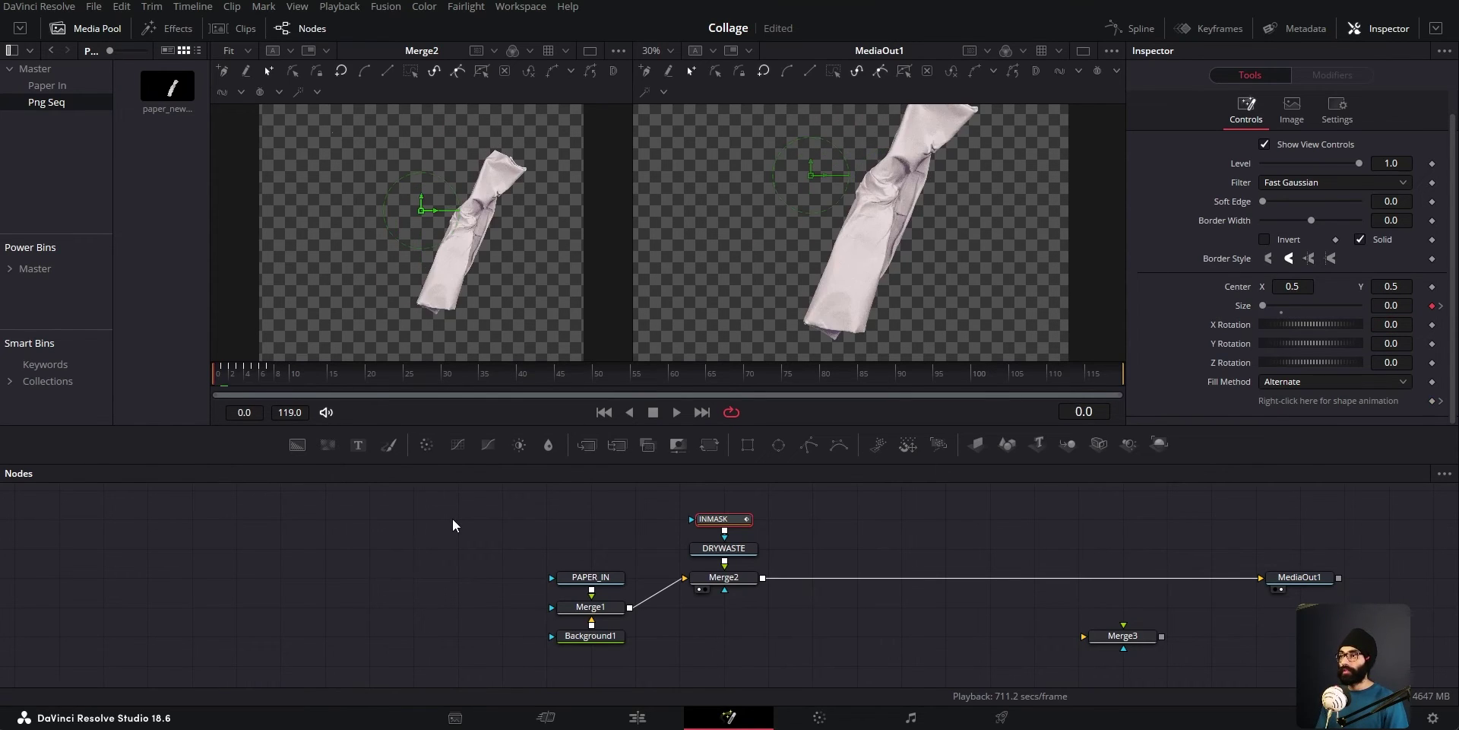
key(Right)
key(Right)
key(Right)
key(Right)
key(Right)
key(Right)
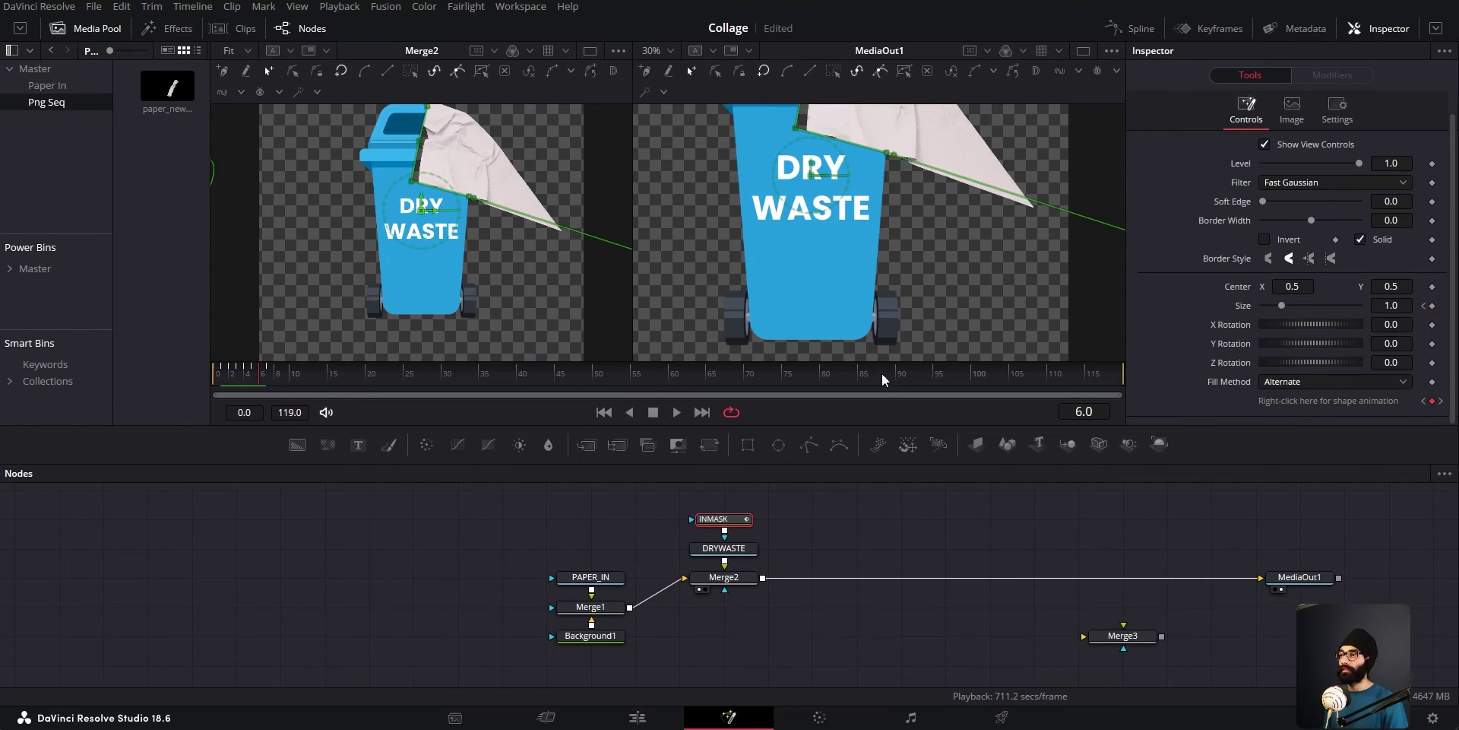
Return to frame 0, play the animation and scrub the opening frames to check the bin reveal.
scroll(893, 289, down, 2)
drag(824, 174, 831, 173)
key(ctrl+z)
scroll(800, 263, down, 2)
key(Left)
key(Left)
key(Left)
key(Left)
key(Left)
key(Left)
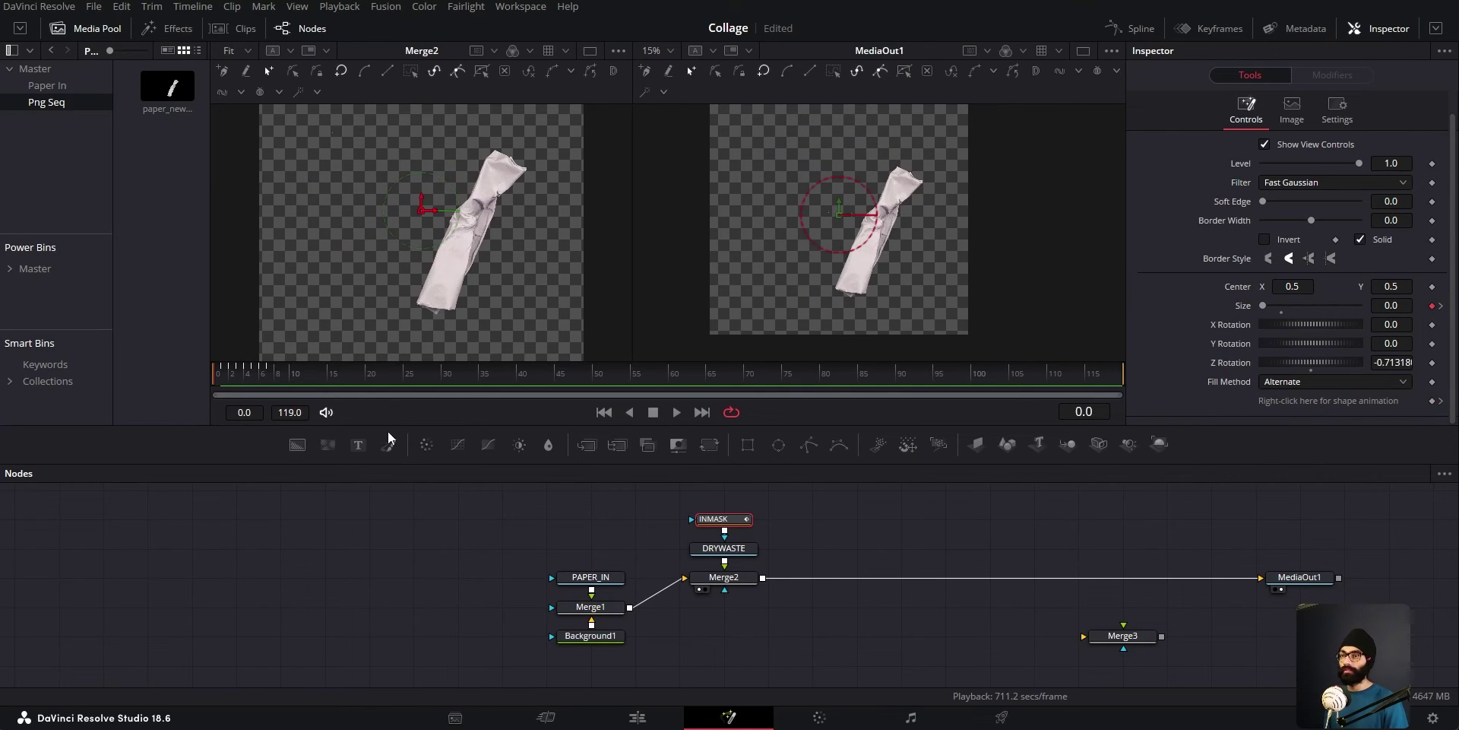
key(space)
key(space)
drag(253, 383, 279, 382)
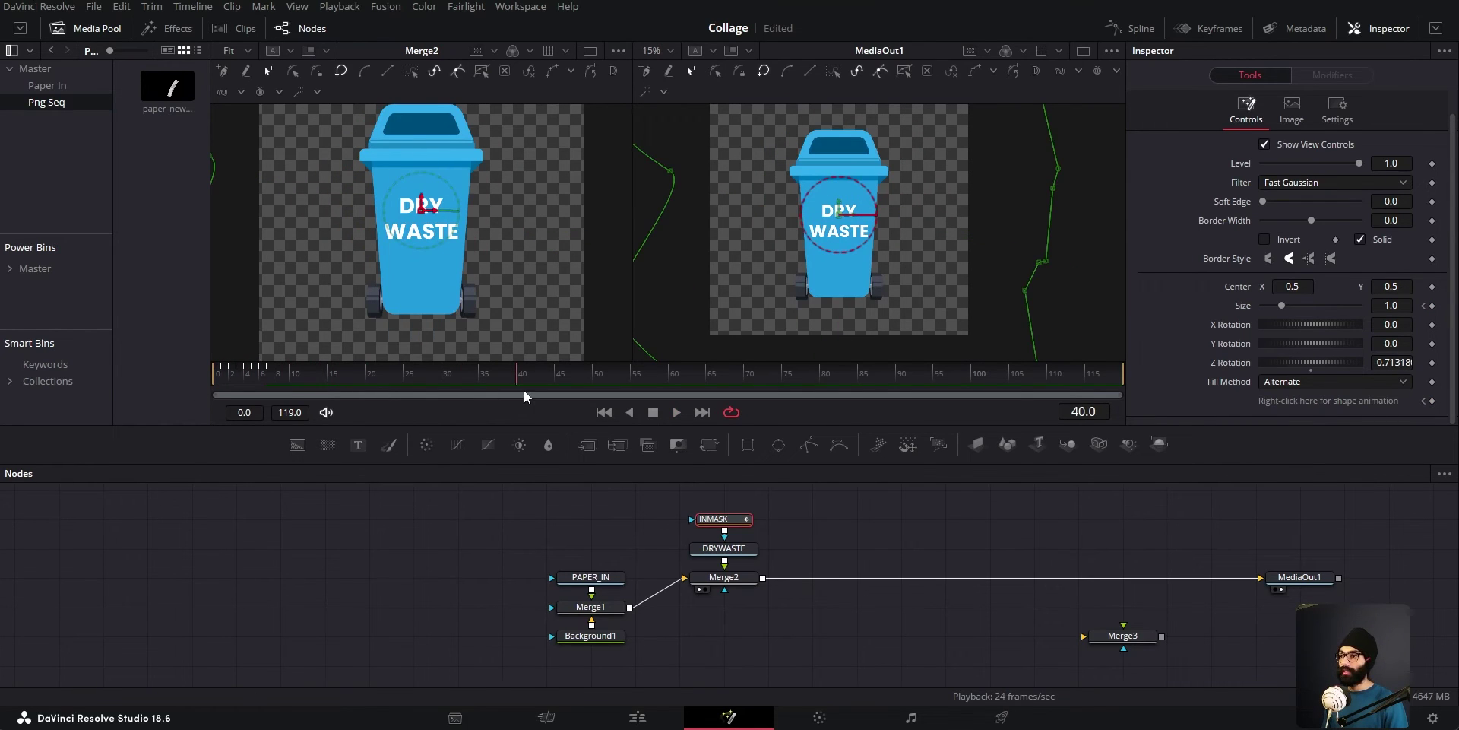
Insert the loose Merge3 node into the connection between Merge2 and MediaOut1.
drag(732, 464, 732, 405)
drag(764, 536, 648, 566)
scroll(909, 166, down, 3)
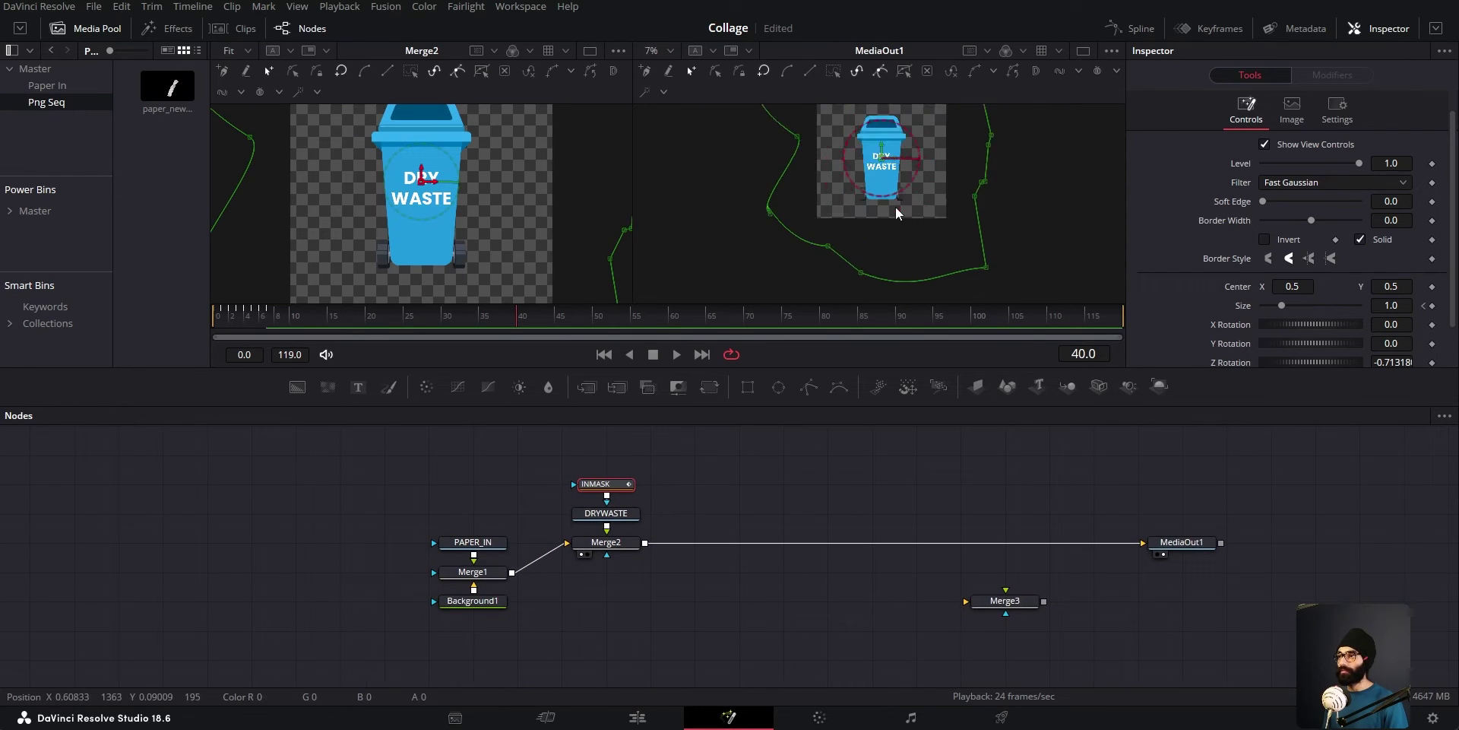
scroll(895, 207, up, 1)
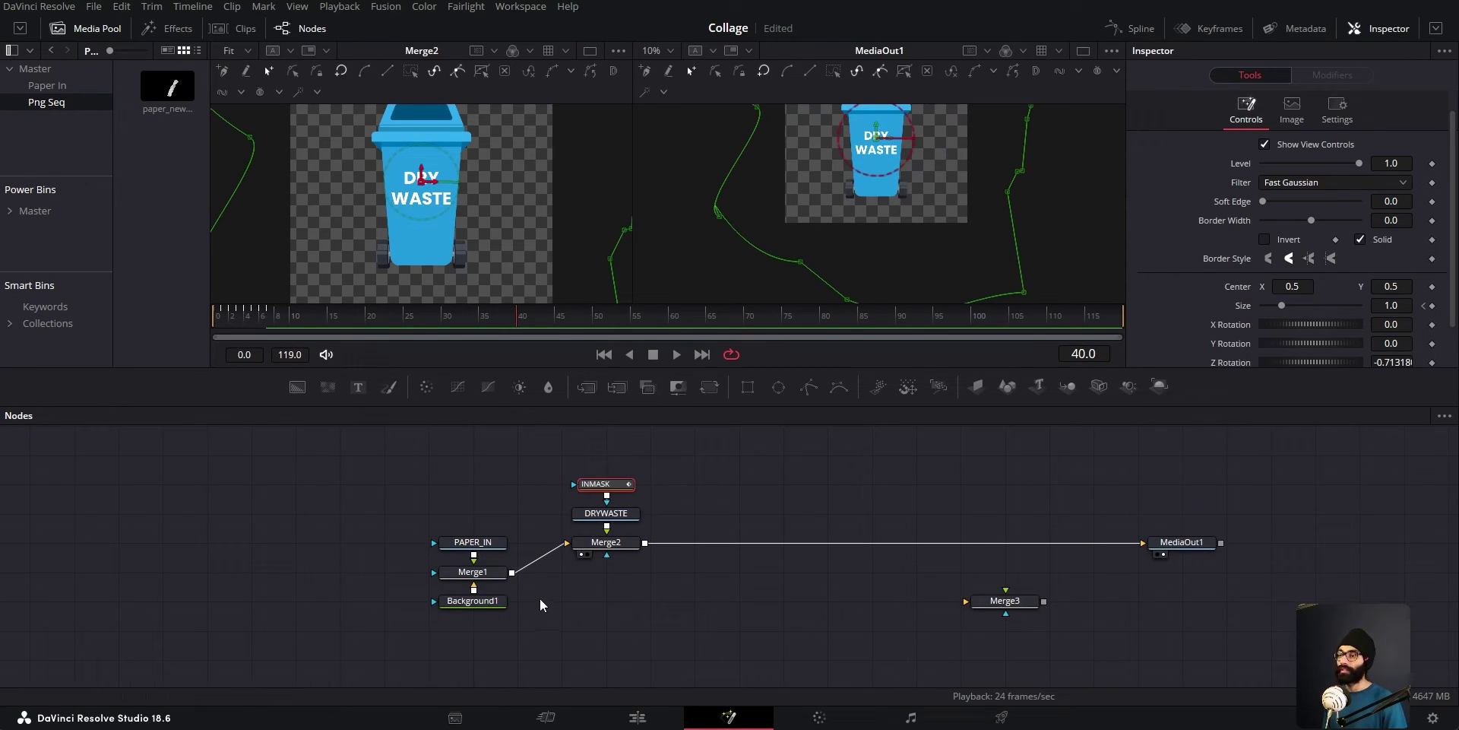
drag(786, 368, 786, 428)
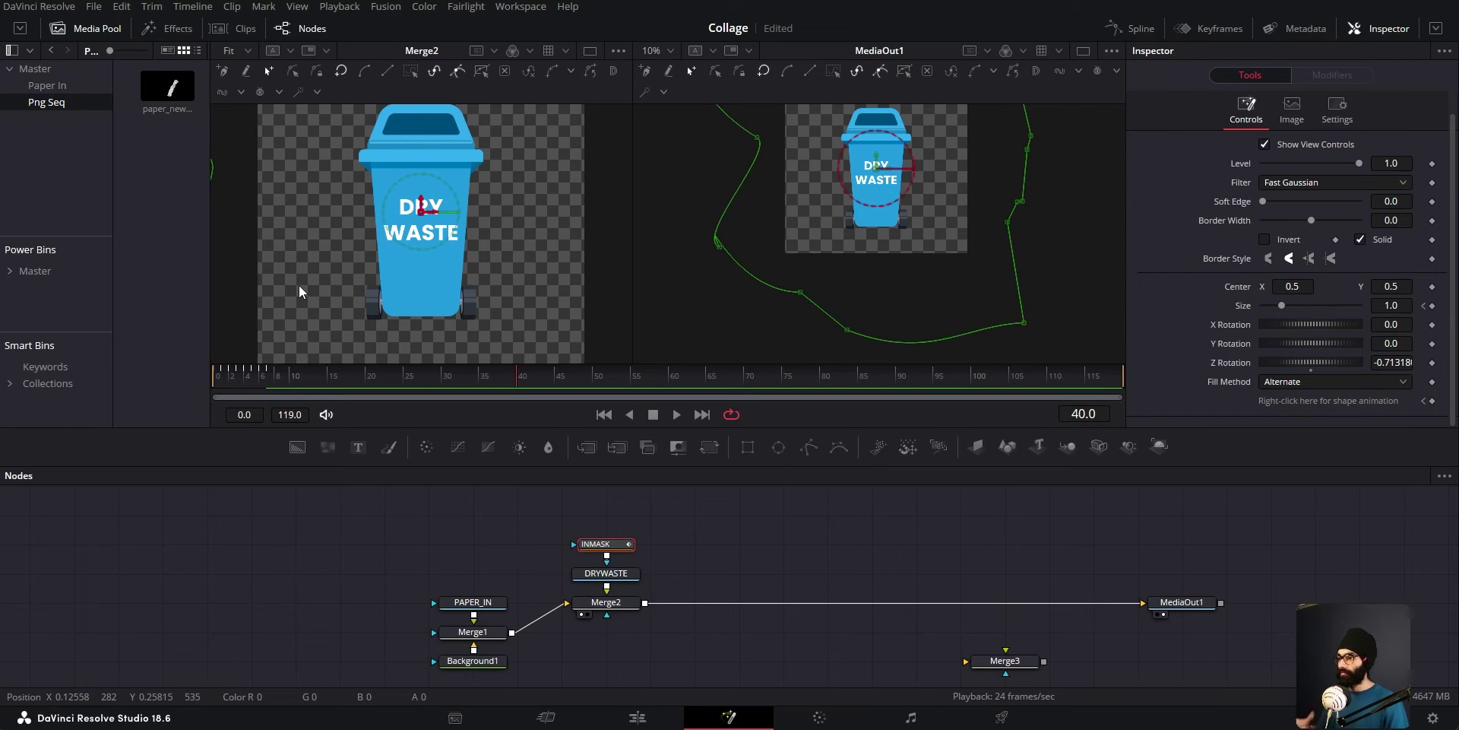
scroll(485, 567, down, 2)
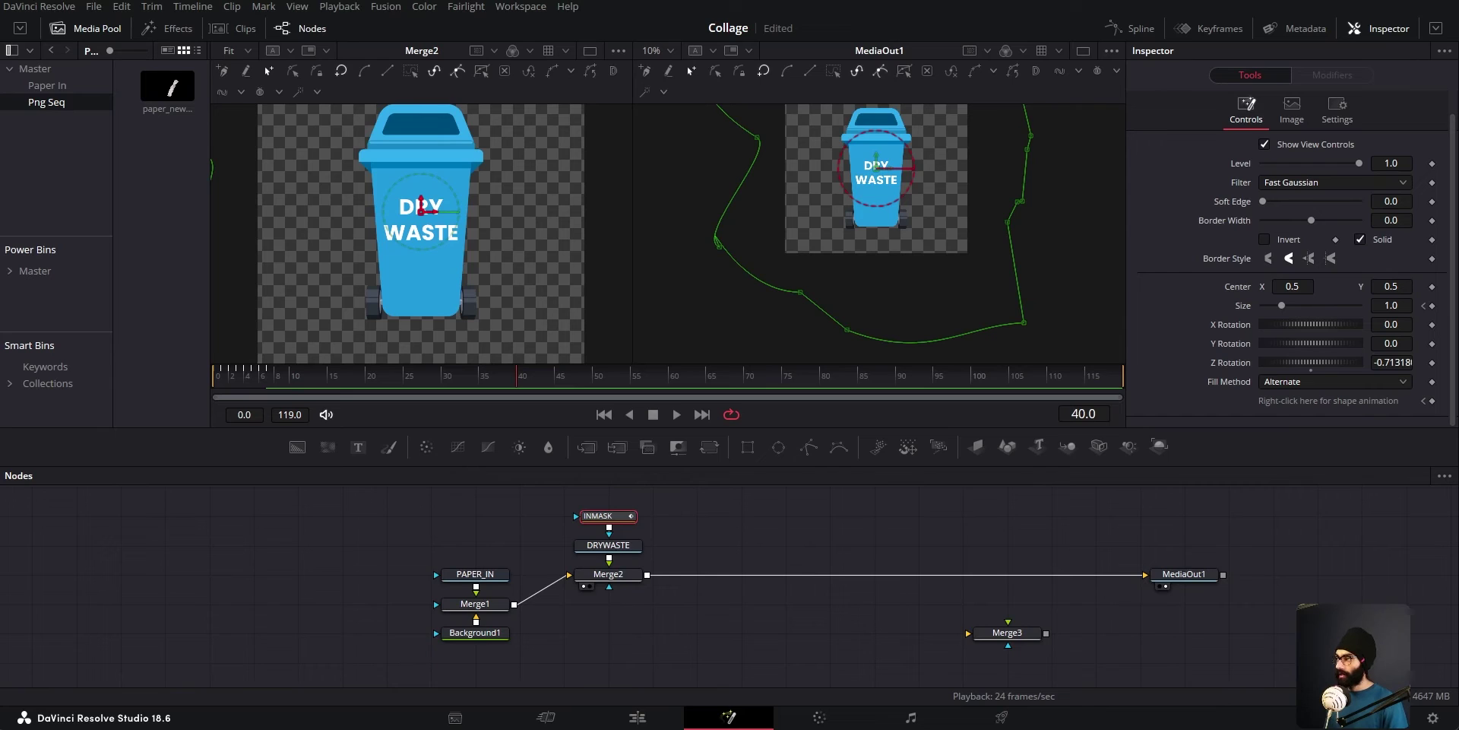
drag(1034, 632, 828, 576)
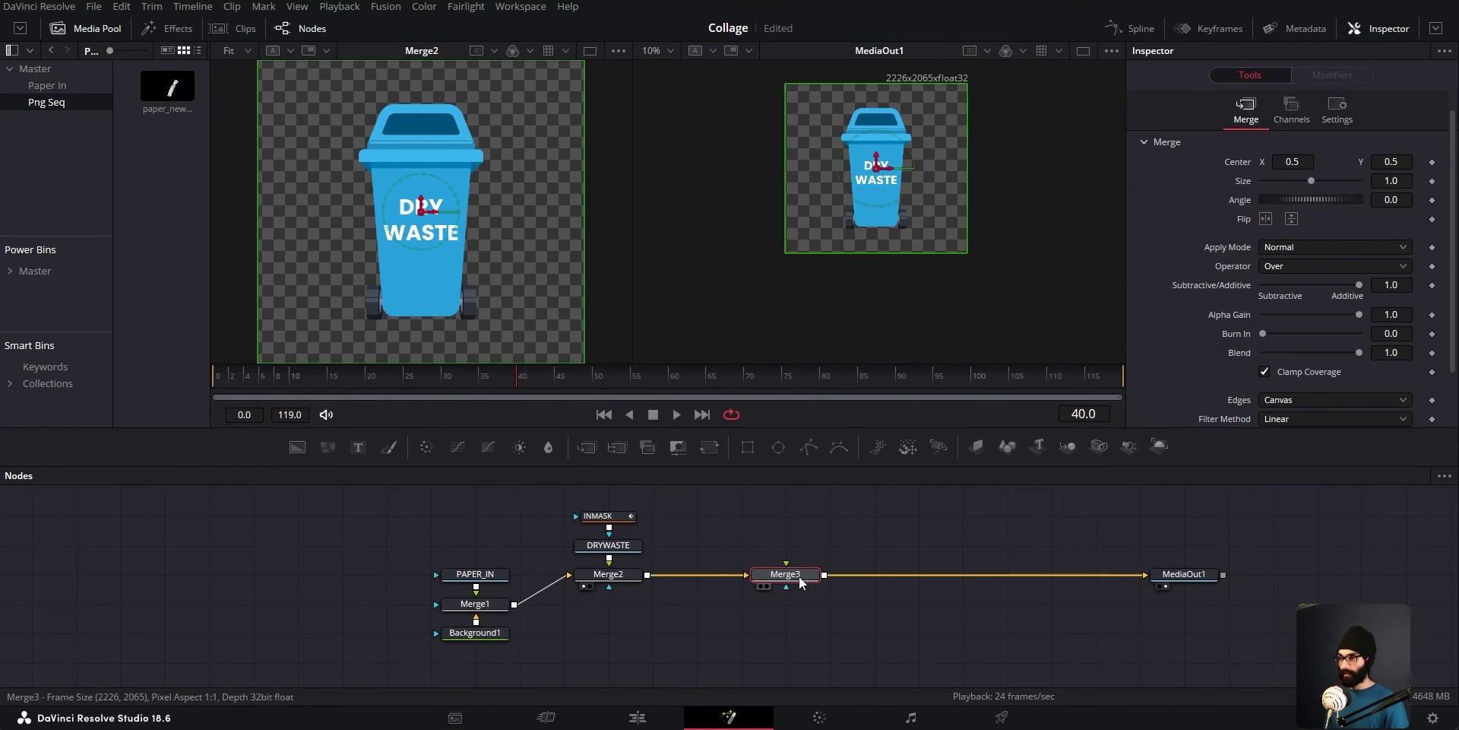
Duplicate the DRYWASTE and INMASK nodes together and place the copies above Merge3.
click(608, 545)
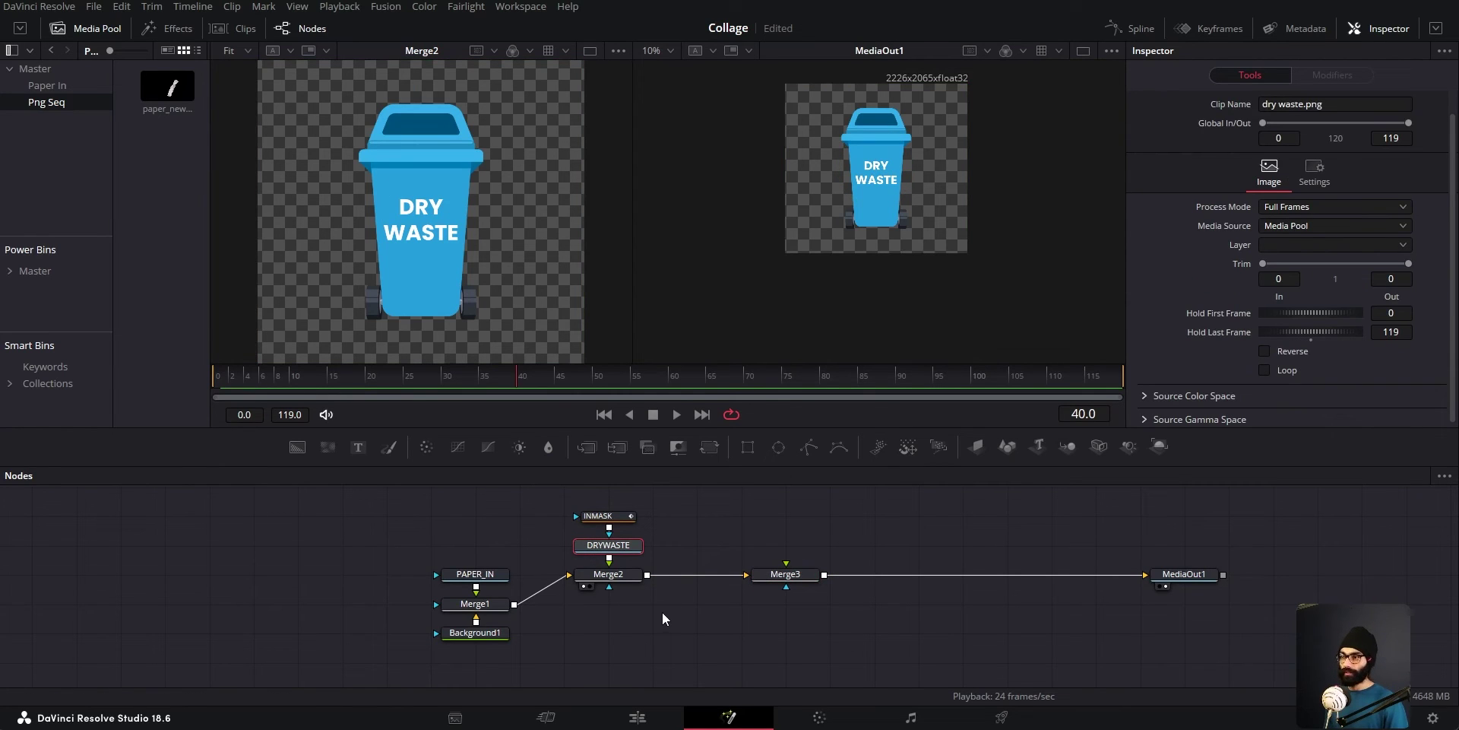
drag(550, 502, 642, 565)
key(ctrl+c)
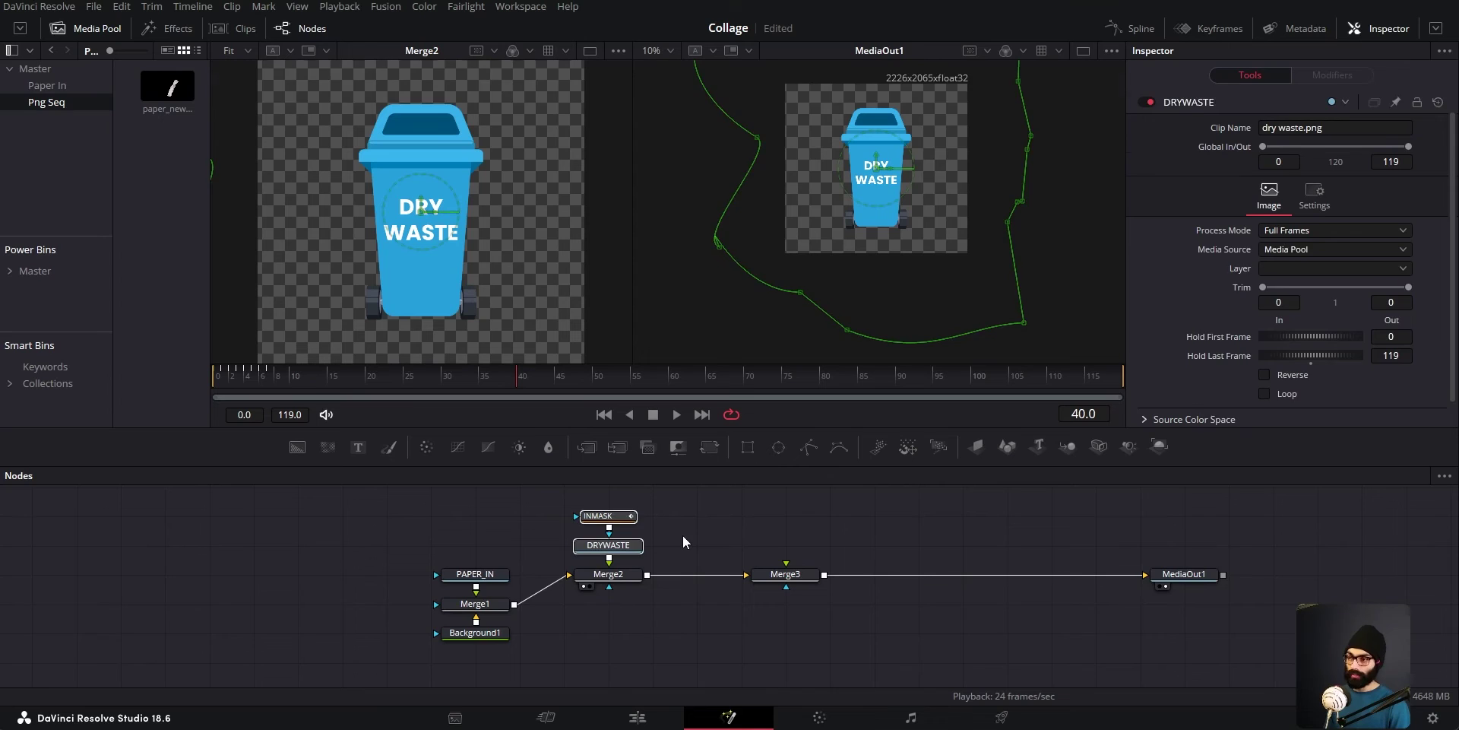
click(683, 535)
key(ctrl+v)
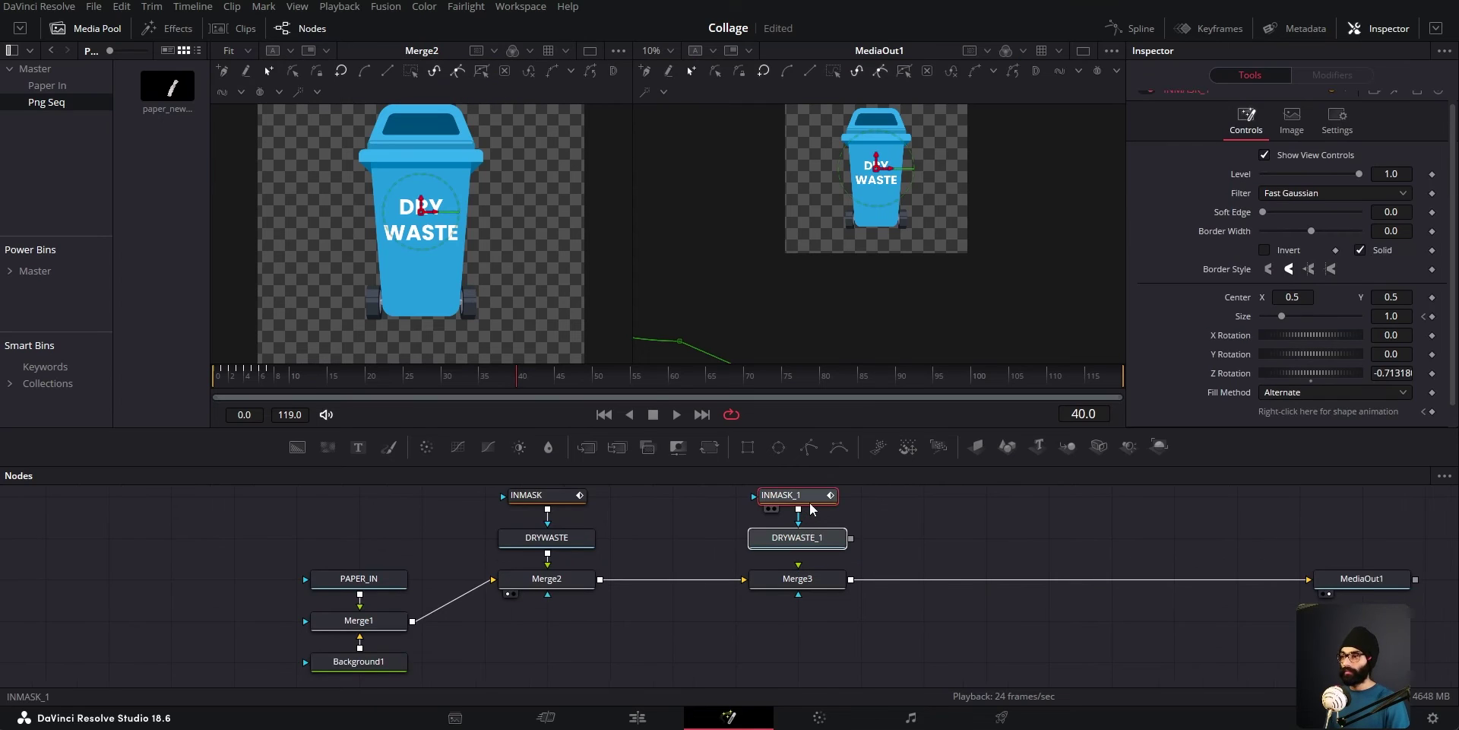
Rename the copied mask as OUTMASK and turn on its Invert option.
key(F2)
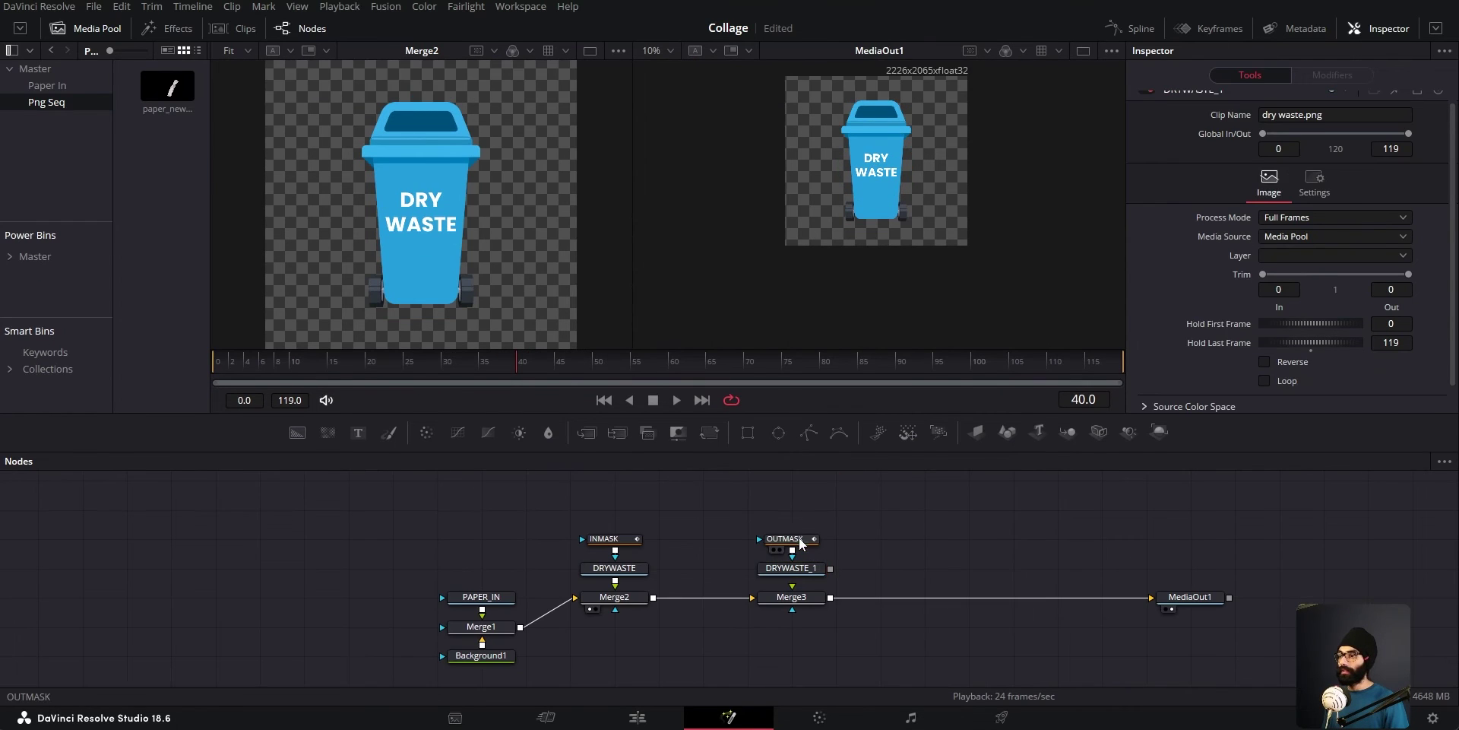
click(801, 543)
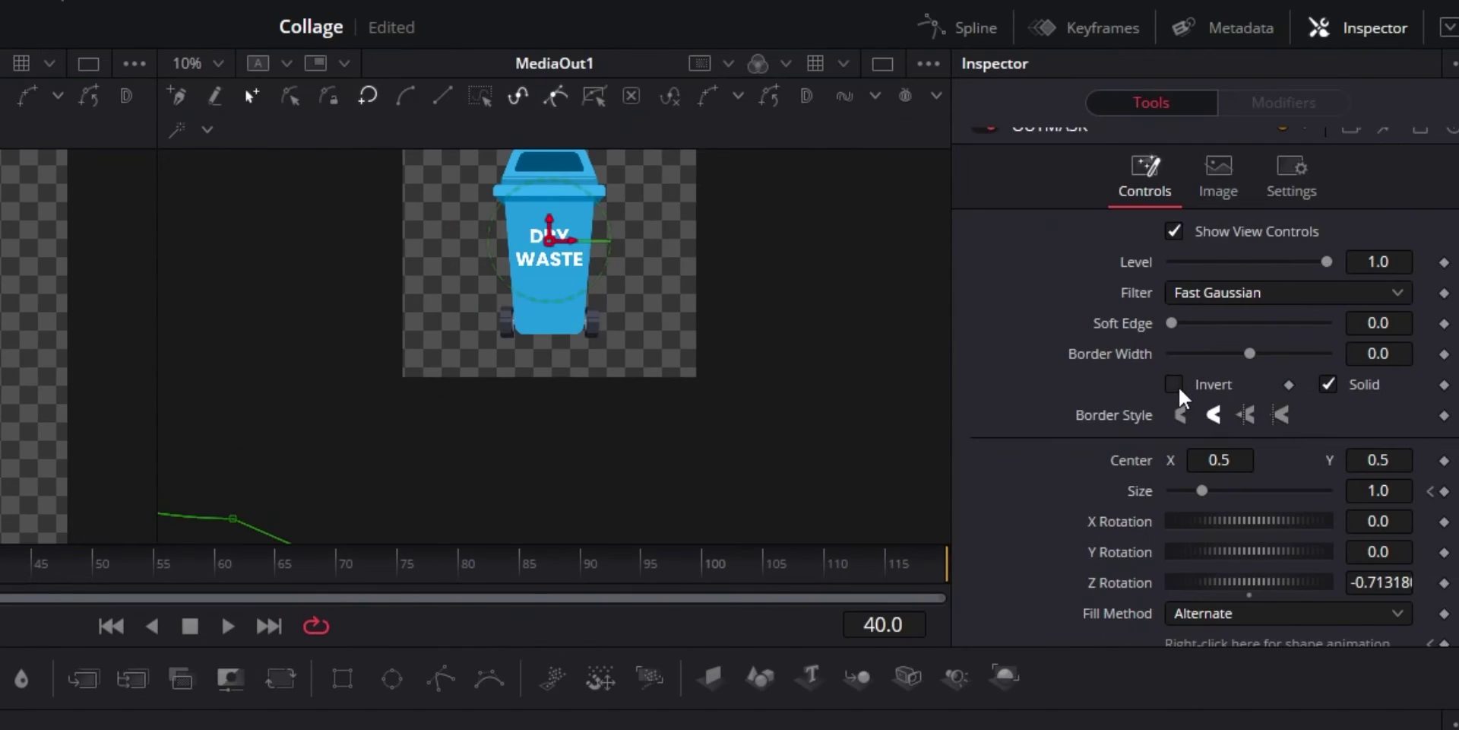
scroll(609, 384, up, 3)
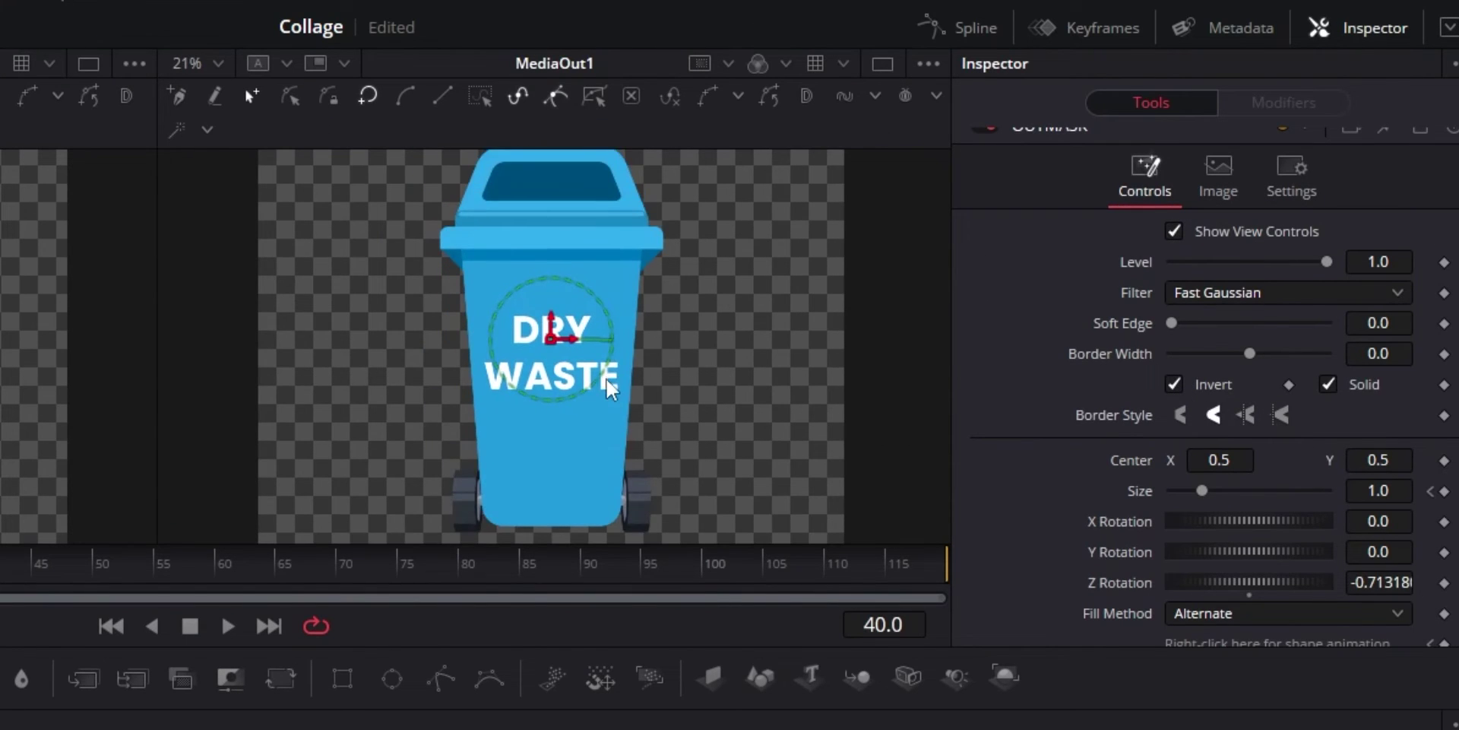
Disable the INMASK, DRYWASTE and Merge2 nodes, and view the paper alone at frame 5.
scroll(609, 388, down, 1)
drag(258, 364, 291, 373)
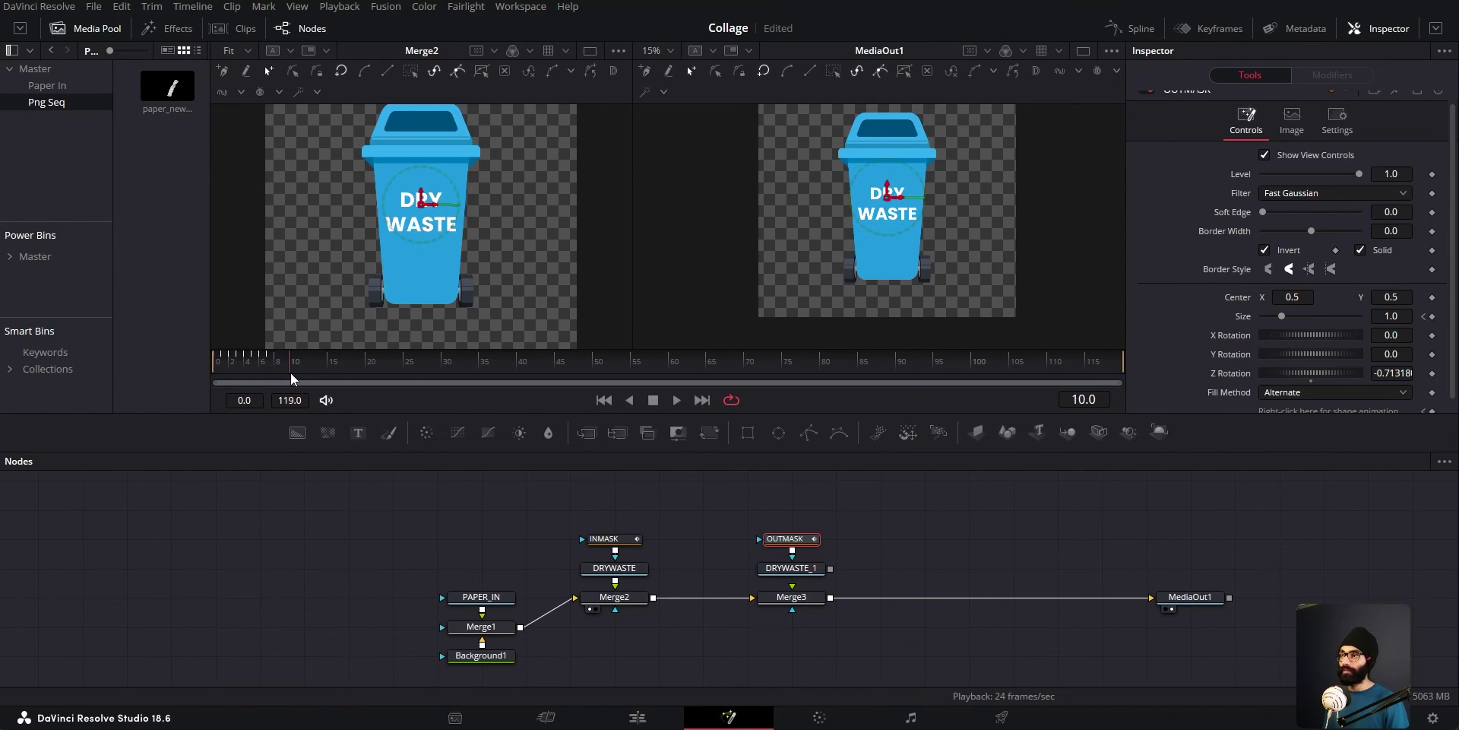
drag(572, 517, 671, 622)
mouse_move(263, 364)
mouse_down()
mouse_move(216, 366)
mouse_move(275, 380)
mouse_move(218, 379)
mouse_move(253, 383)
mouse_up()
drag(332, 563, 487, 676)
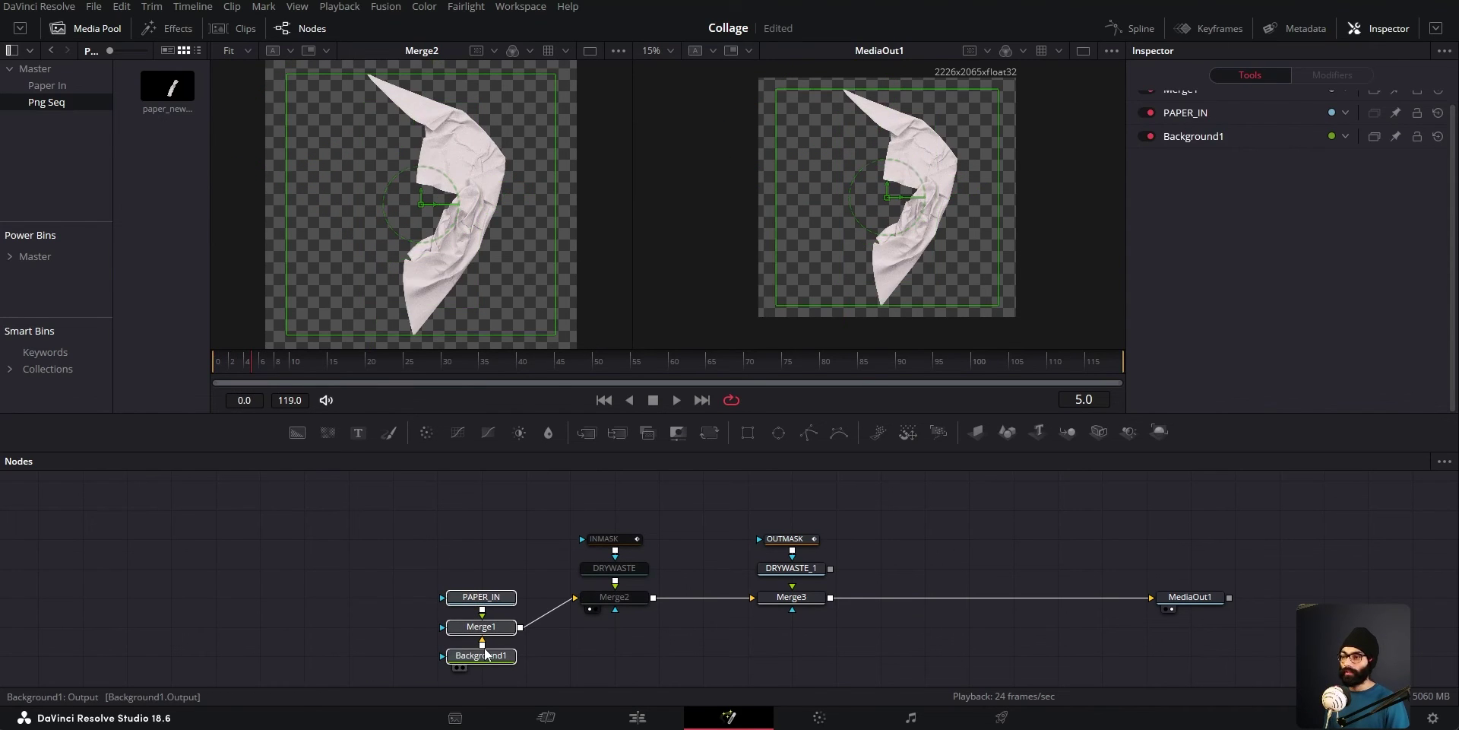
key(ctrl+p)
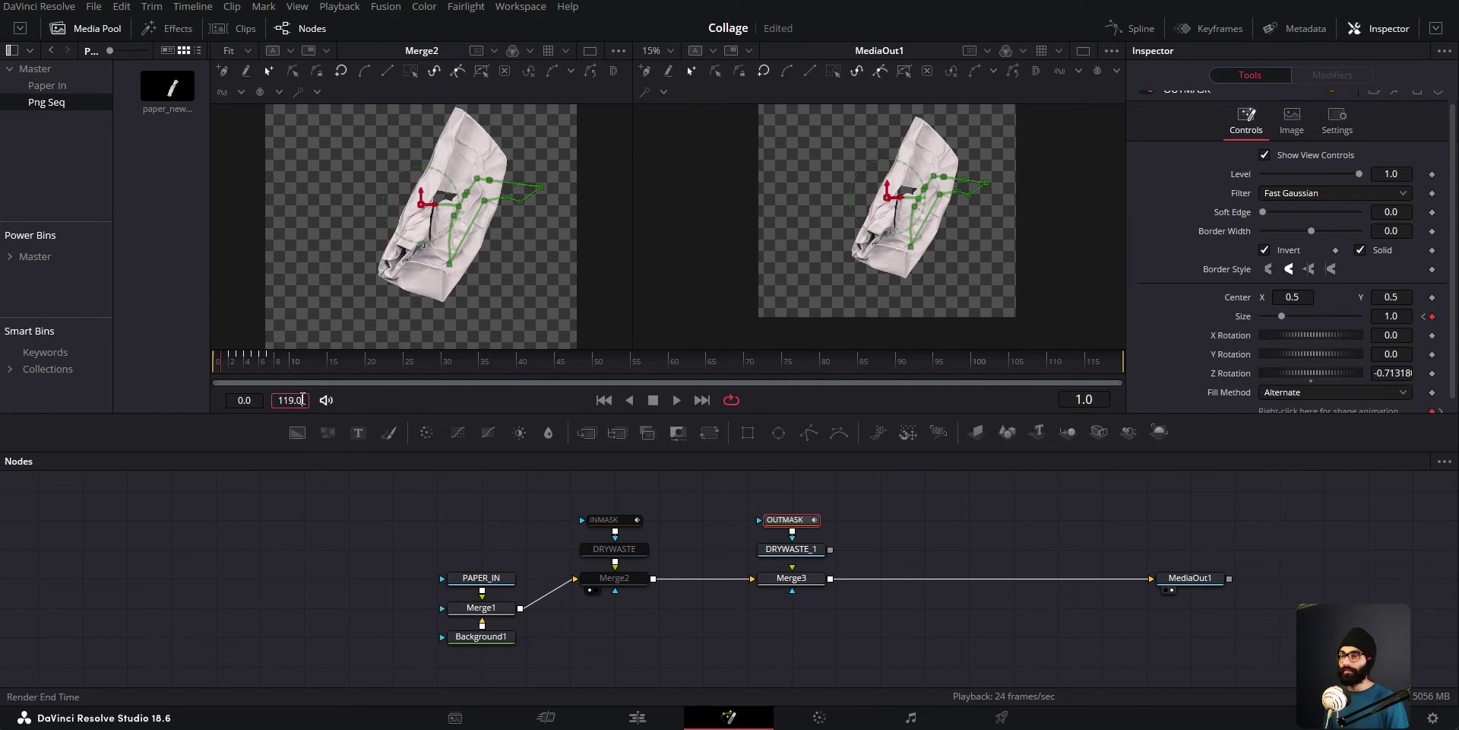
Set the render end time to 100, and view the composition near that end and at frame 5.
text(0)
key(Return)
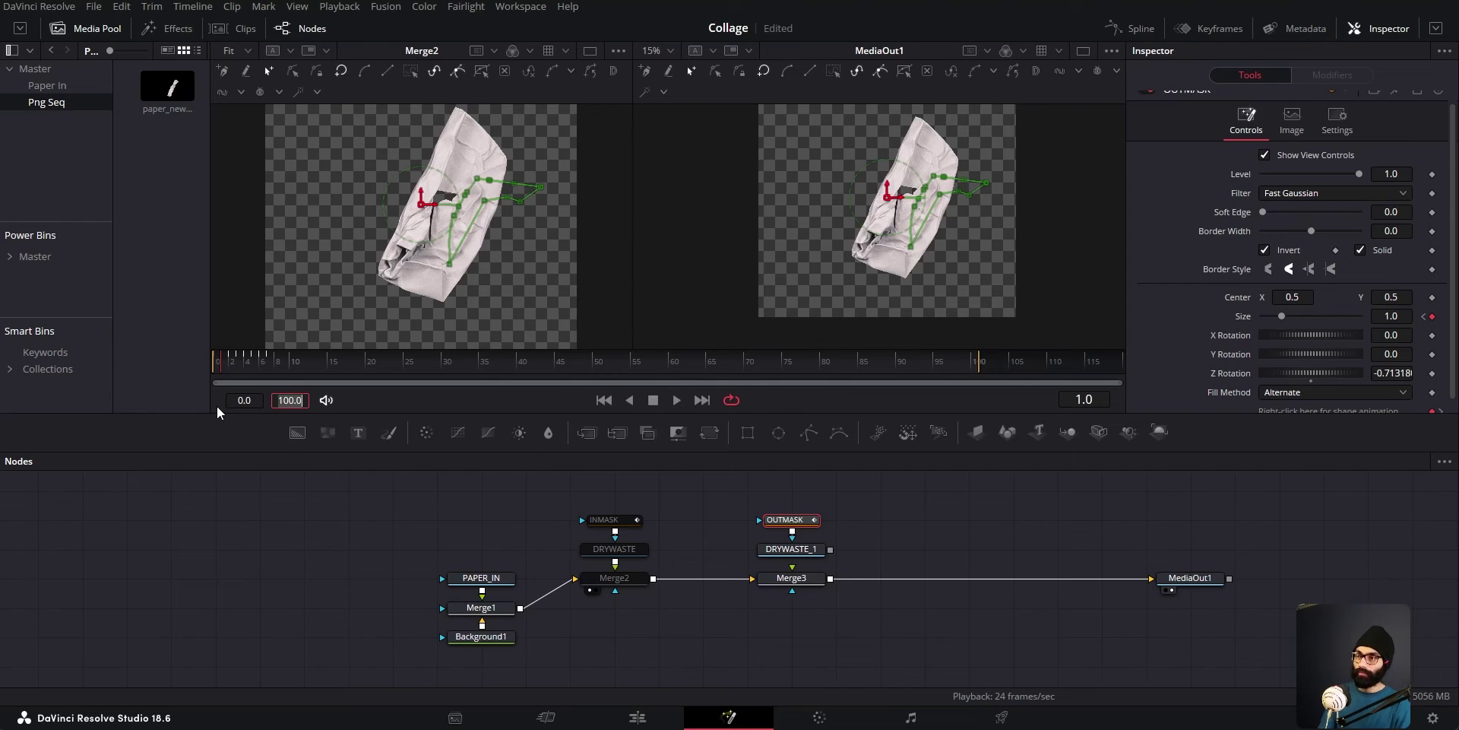
click(939, 367)
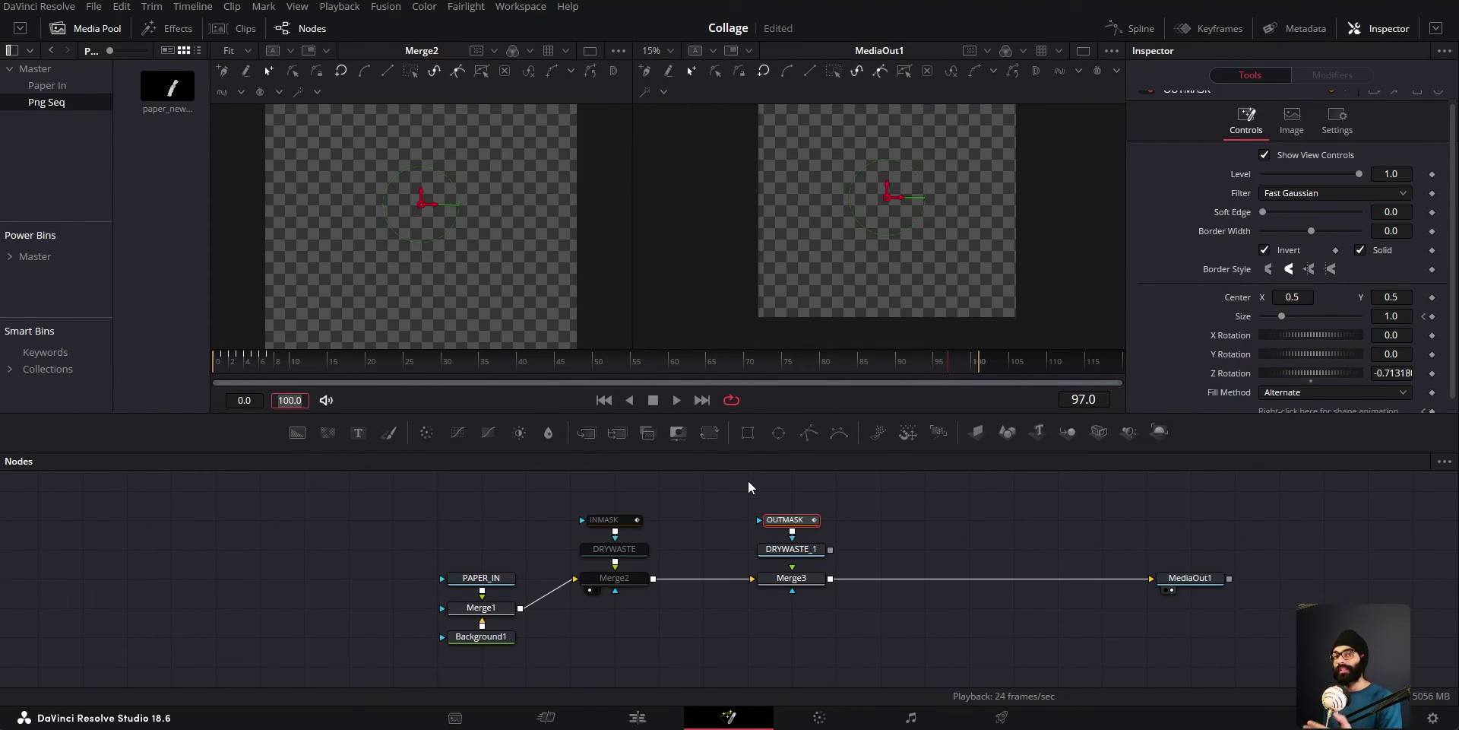
click(266, 368)
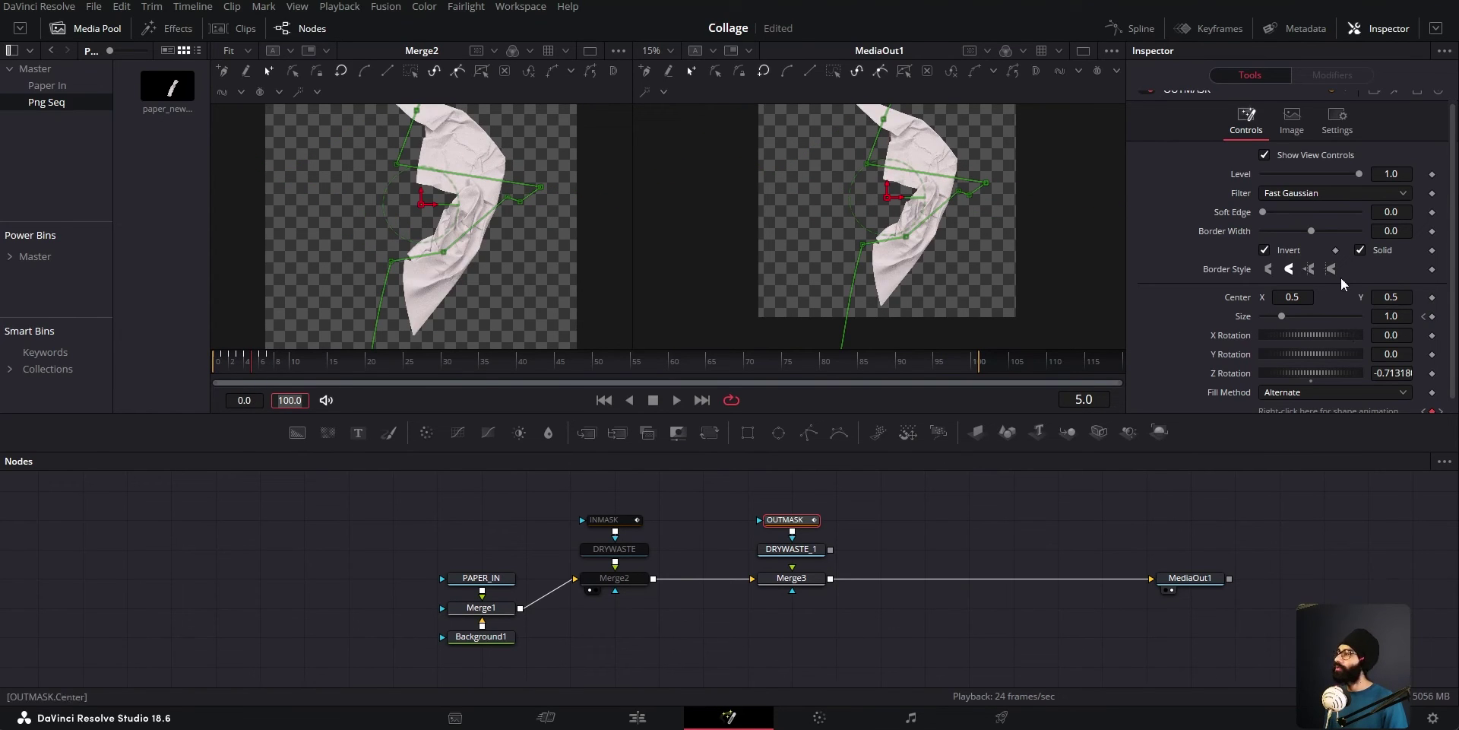
Show the keyframes, shift the OUTMASK keyframes to the last frames before 100, and check the mask at frame 97.
click(1219, 29)
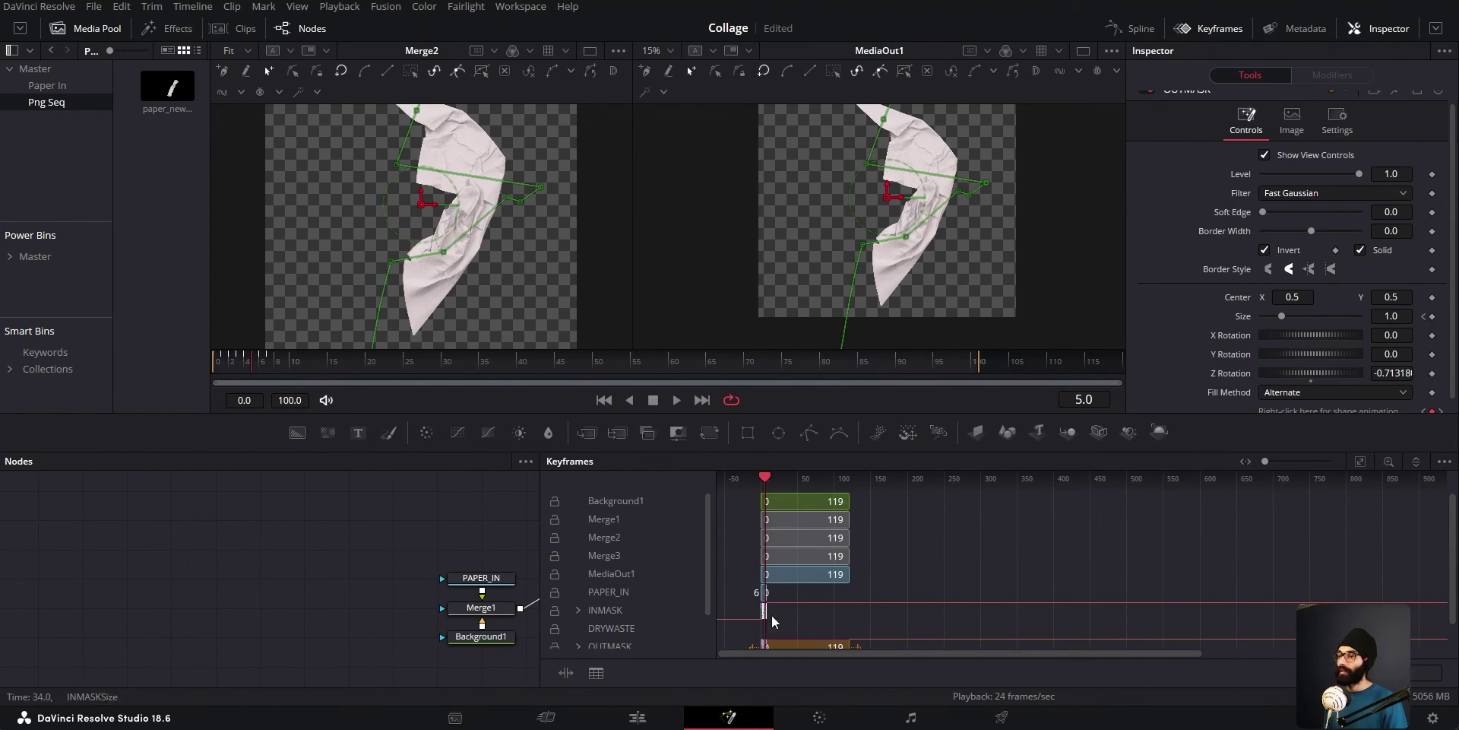
scroll(745, 582, up, 5)
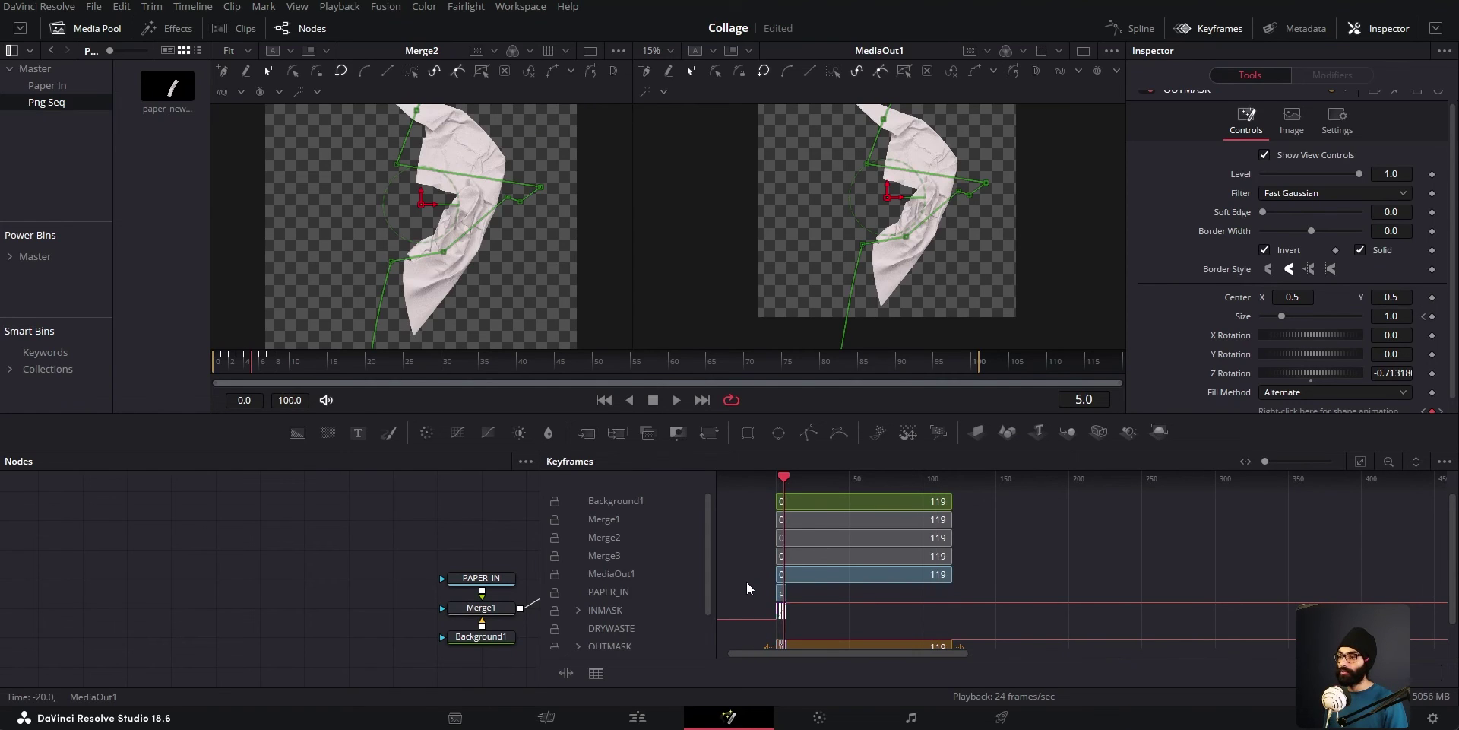
scroll(688, 605, down, 1)
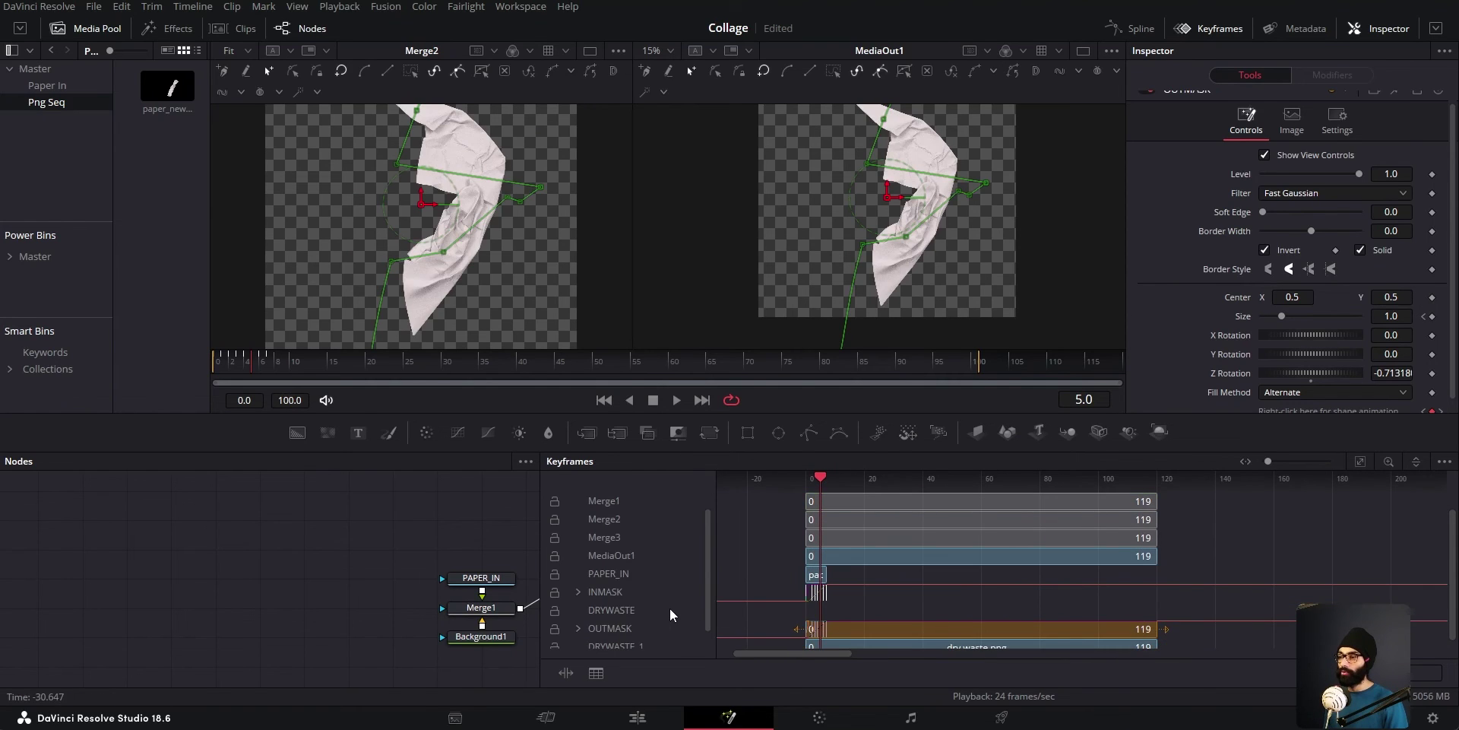
scroll(775, 596, up, 2)
drag(919, 631, 1417, 630)
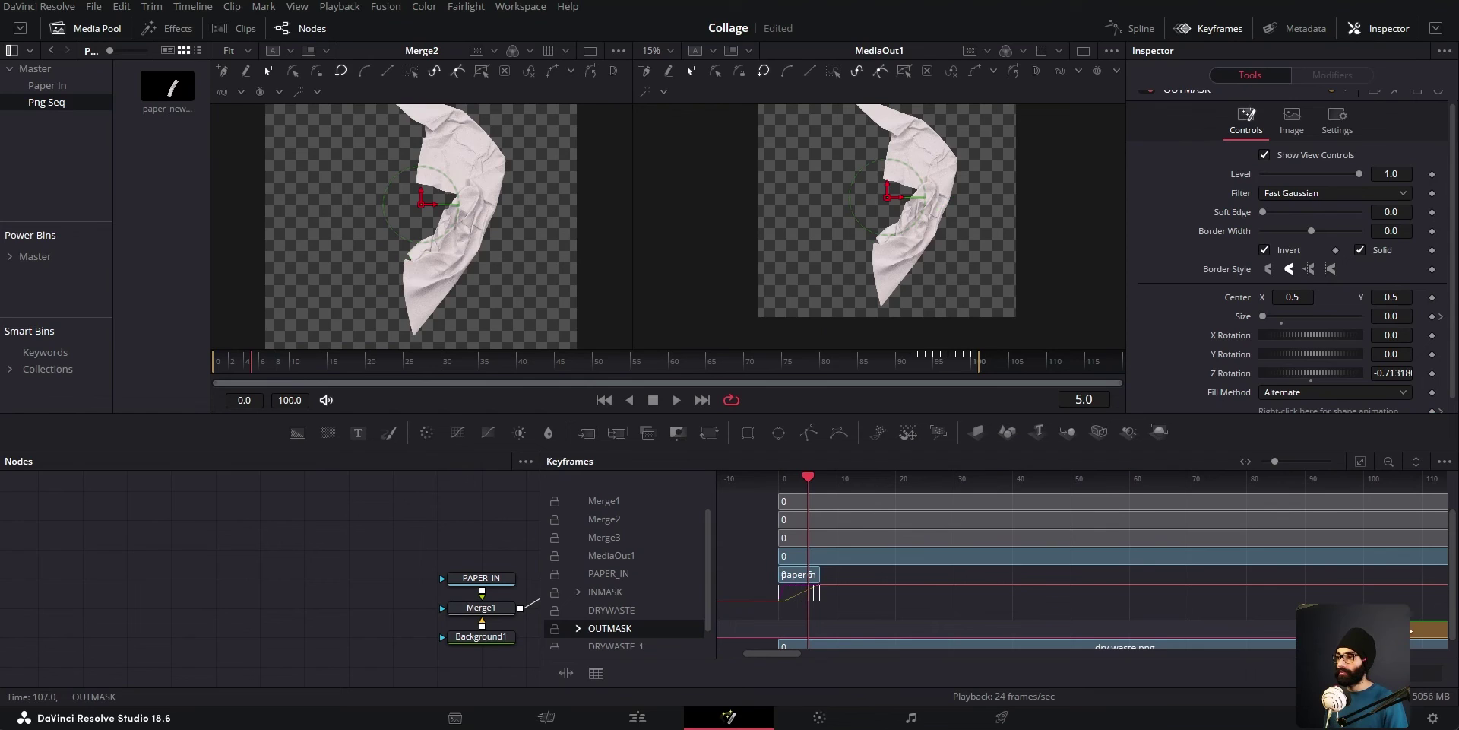
drag(910, 363, 955, 376)
scroll(985, 567, down, 3)
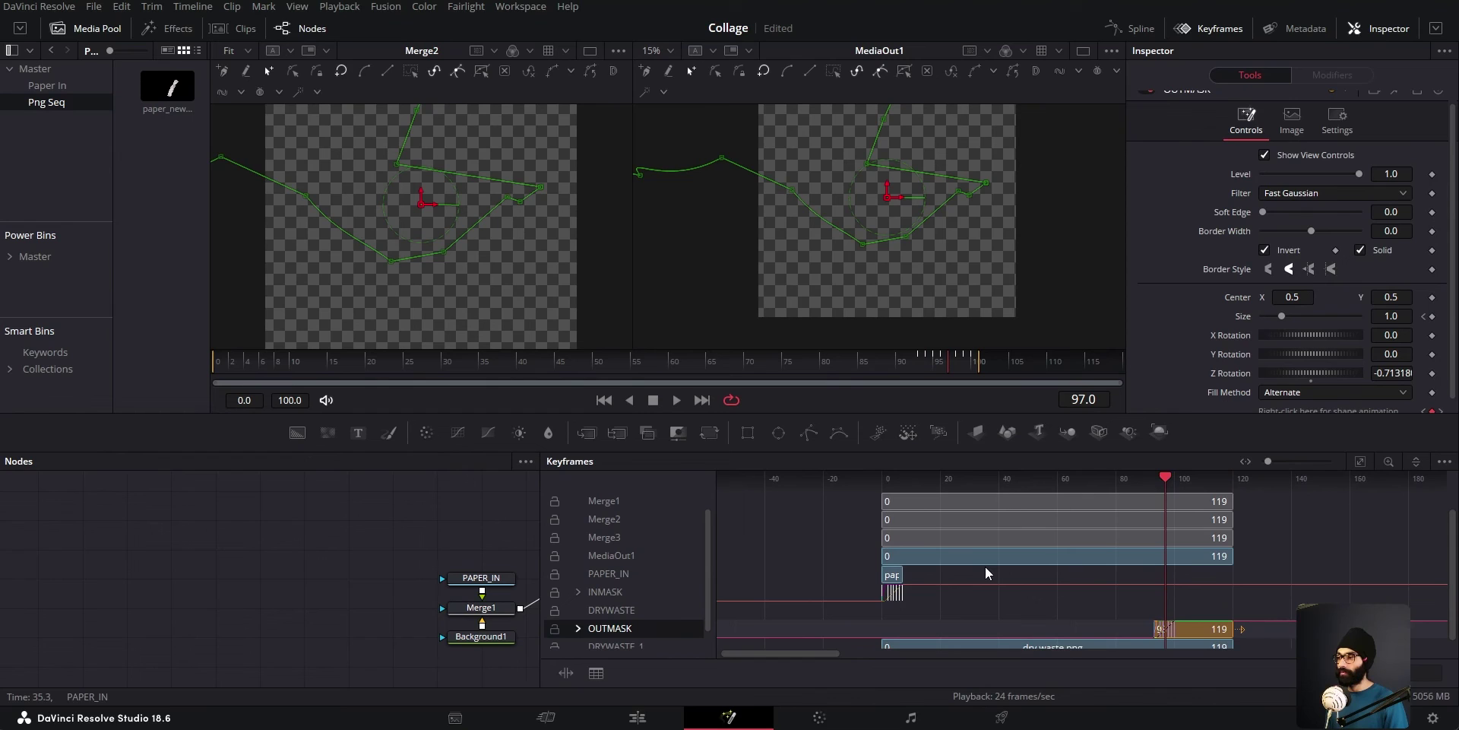
Enlarge the node area and insert a new Merge node between Merge3 and MediaOut1.
drag(1167, 479, 926, 479)
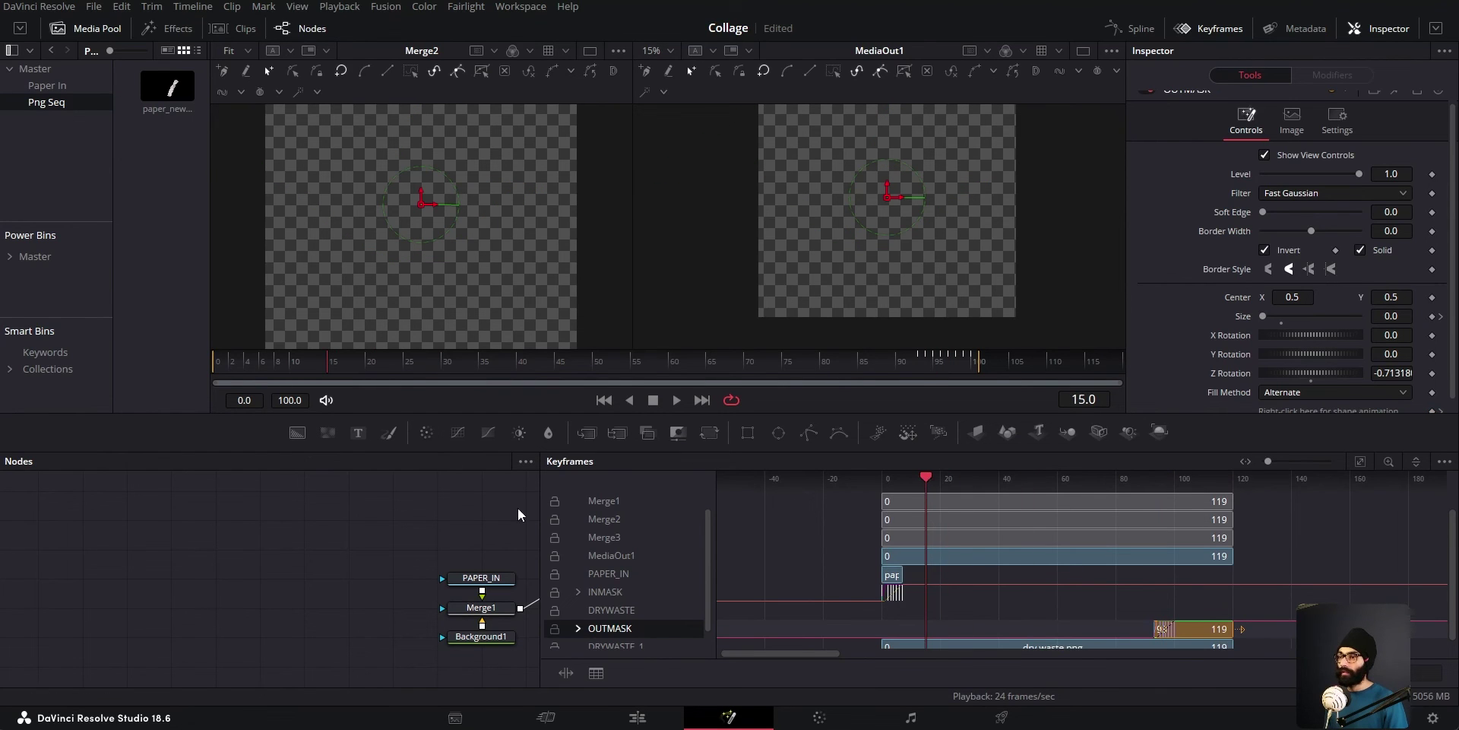
drag(541, 515, 1007, 515)
drag(569, 498, 658, 610)
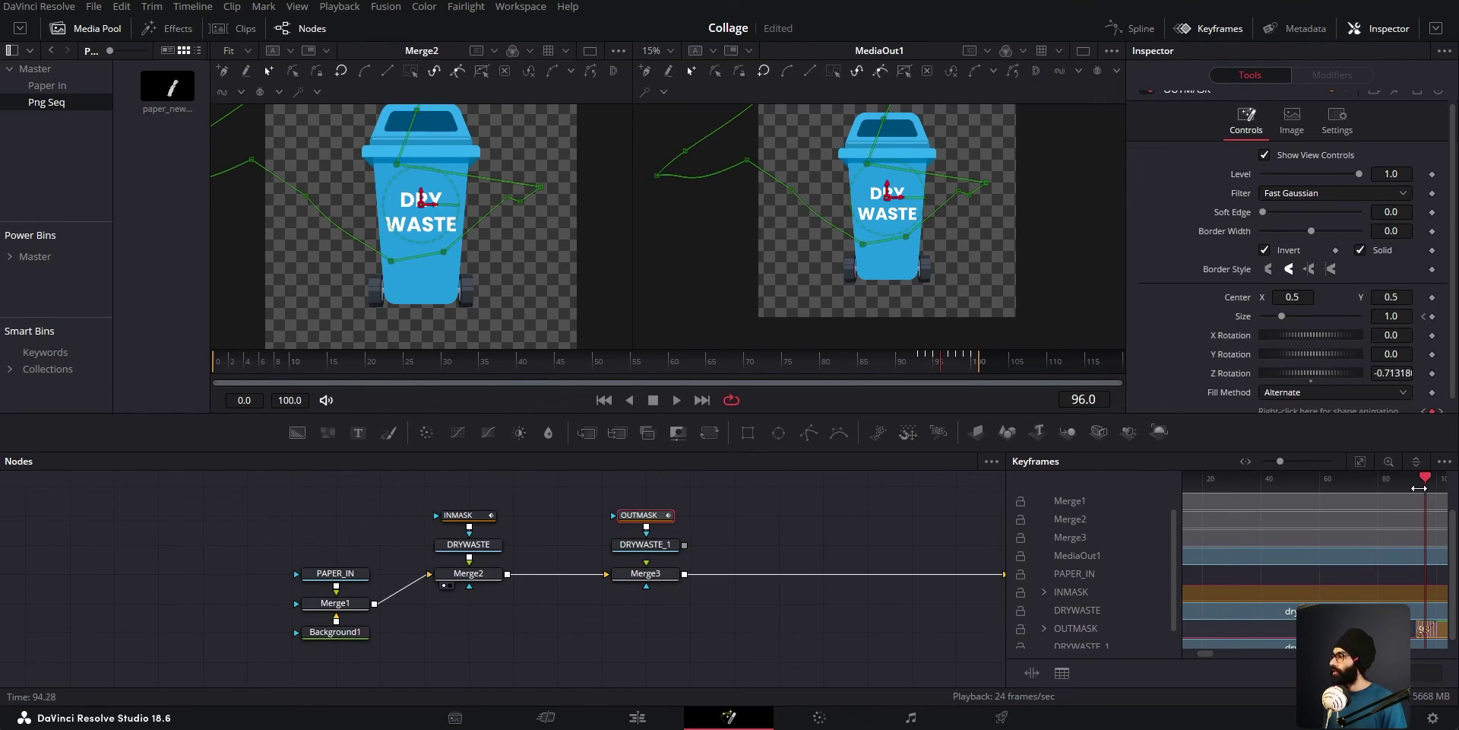
drag(564, 619, 496, 612)
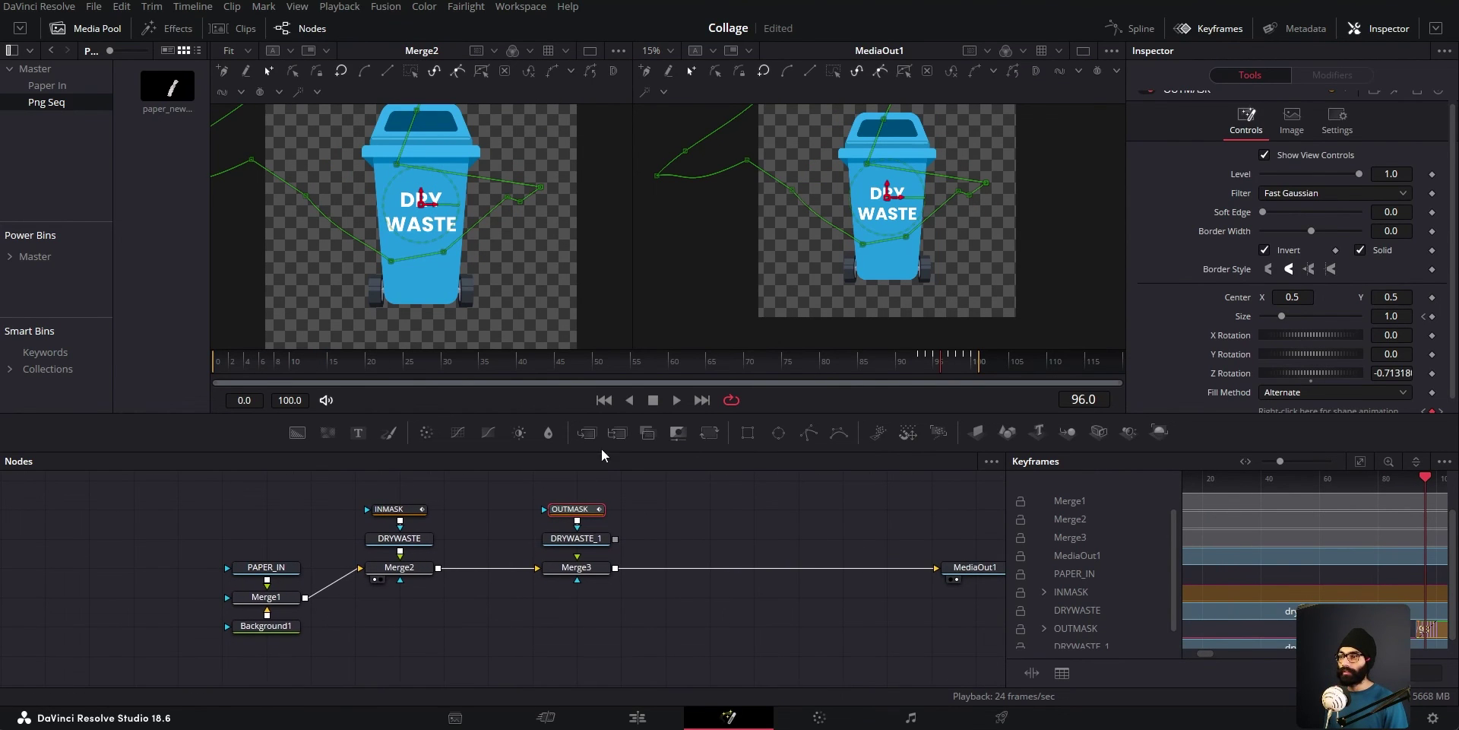
drag(592, 435, 684, 574)
drag(613, 620, 605, 589)
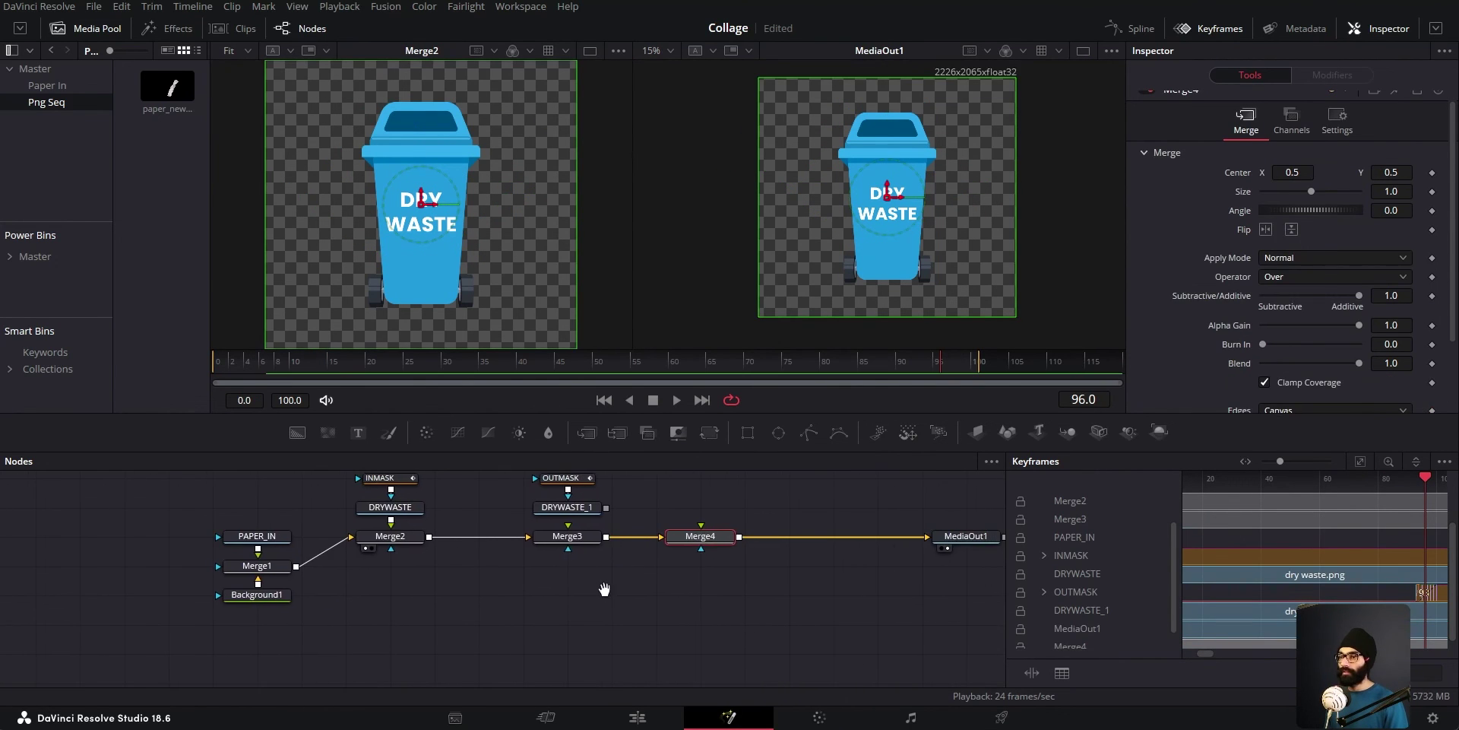
Duplicate the PAPER_IN, Merge1 and Background1 nodes and place the copies below the line between Merge4 and MediaOut1.
drag(135, 506, 284, 631)
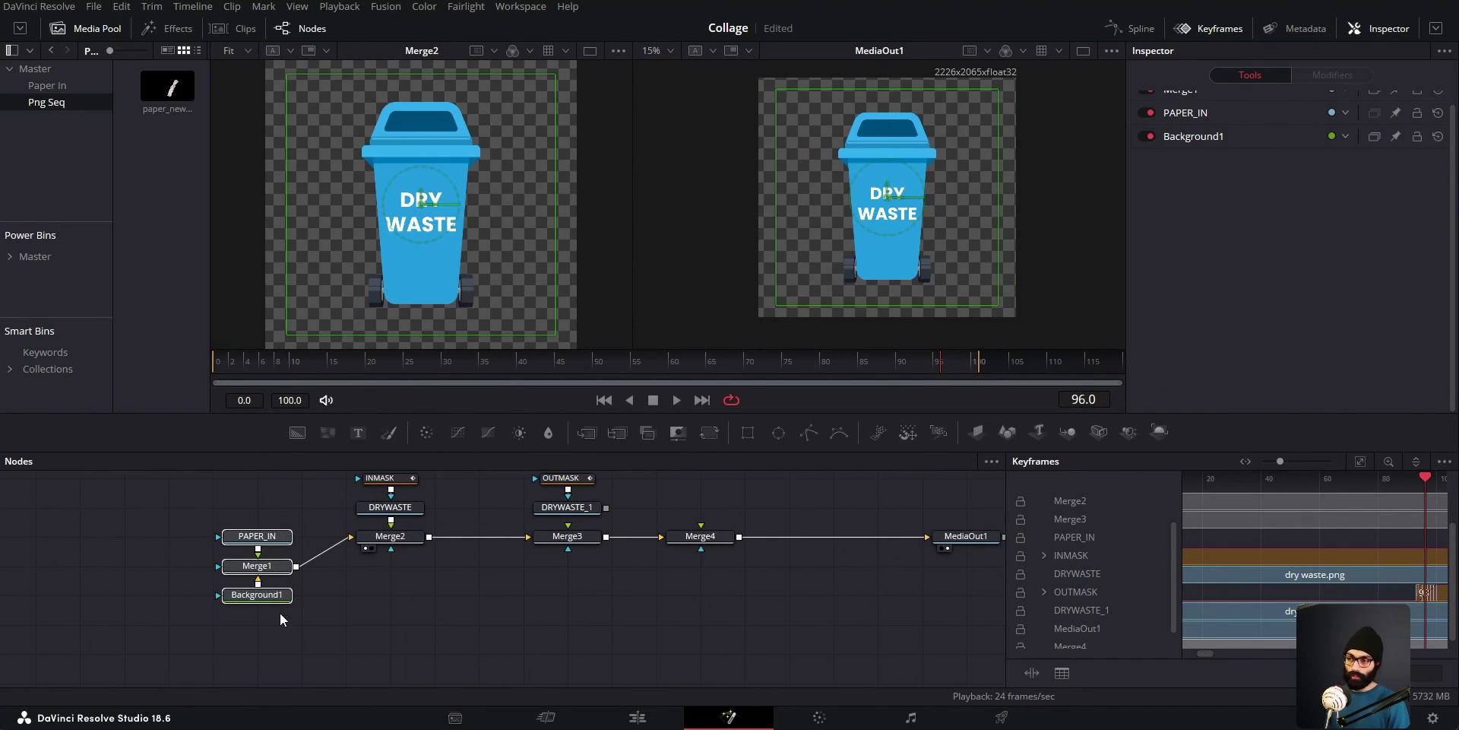
key(ctrl+c)
key(ctrl+v)
drag(374, 532, 816, 590)
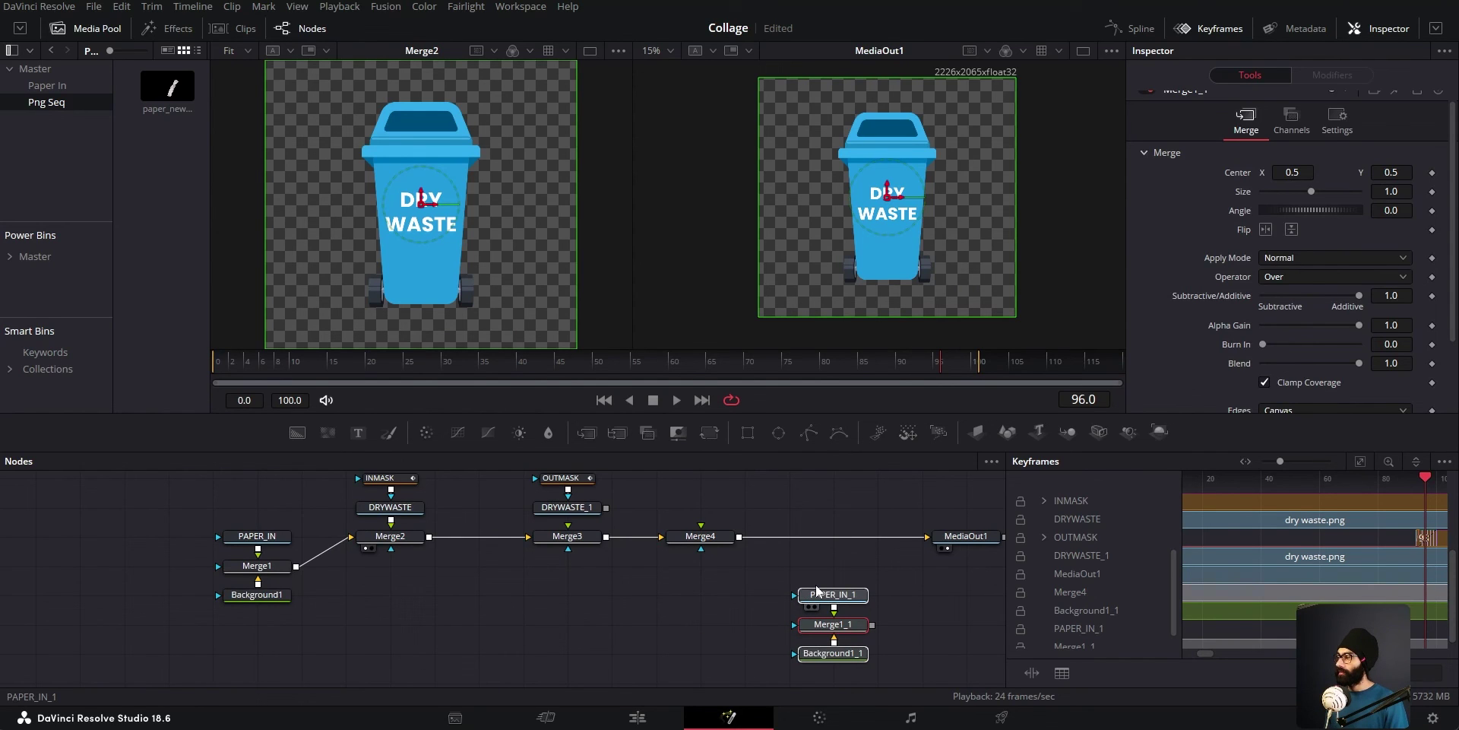
Rearrange the copied nodes so PAPER_IN_1 sits directly below Merge1_1 and Background1_1 sits above and beside it.
click(817, 591)
mouse_move(836, 628)
mouse_down()
mouse_move(752, 604)
mouse_move(832, 631)
mouse_up()
drag(760, 600, 849, 600)
drag(857, 654, 948, 593)
drag(833, 624, 845, 652)
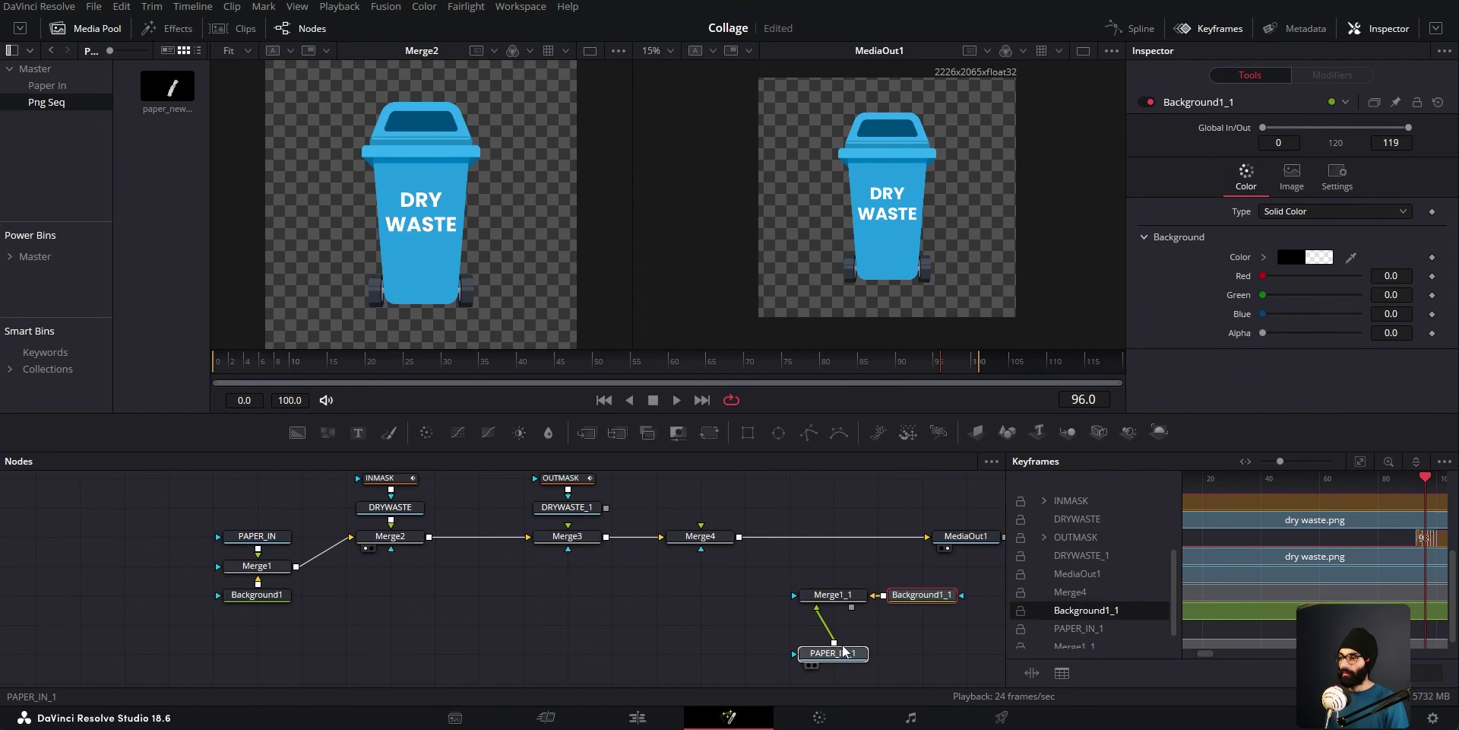
drag(836, 595, 840, 633)
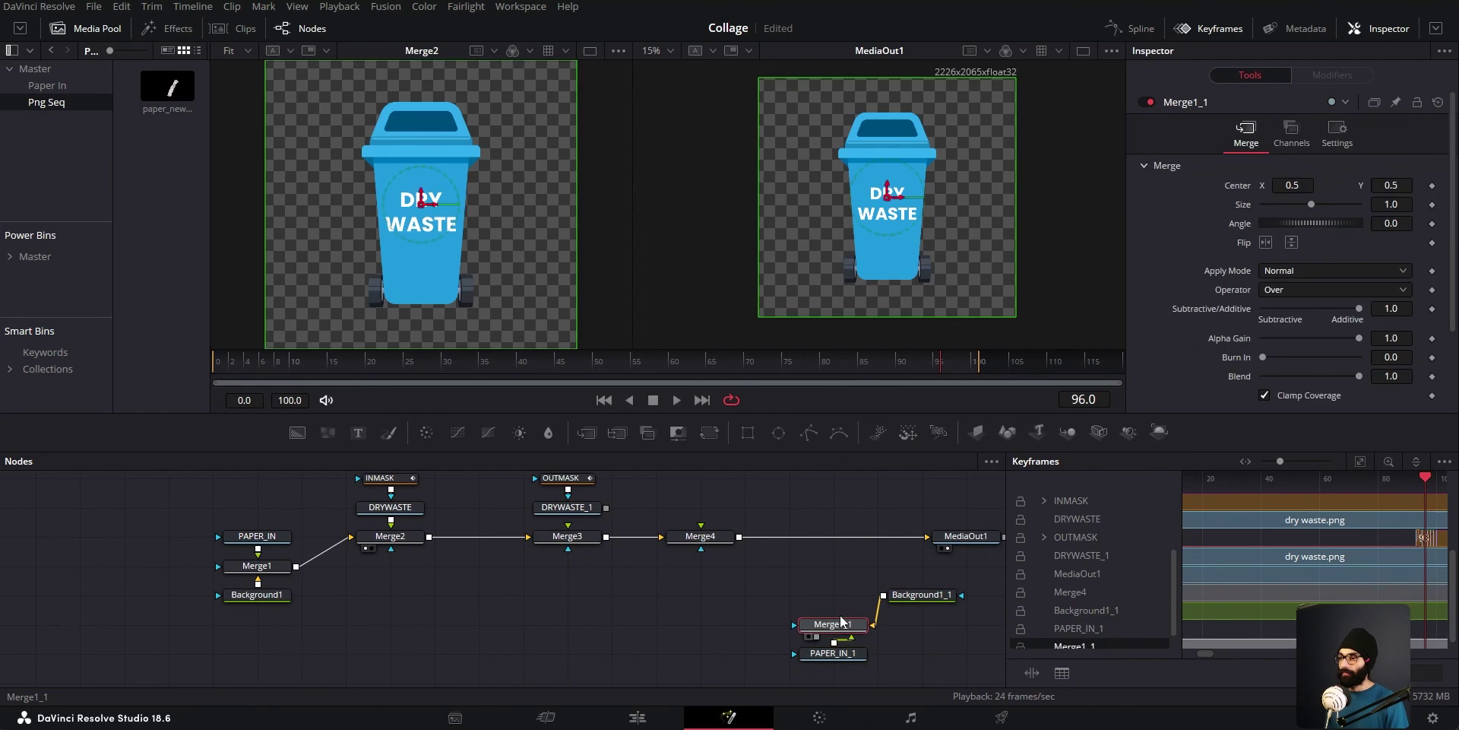
Rename PAPER_IN_1 as PAPER_OUT and connect the output of Merge1_1 to Merge4.
click(833, 655)
key(F2)
text(PAPER_OUT)
key(Return)
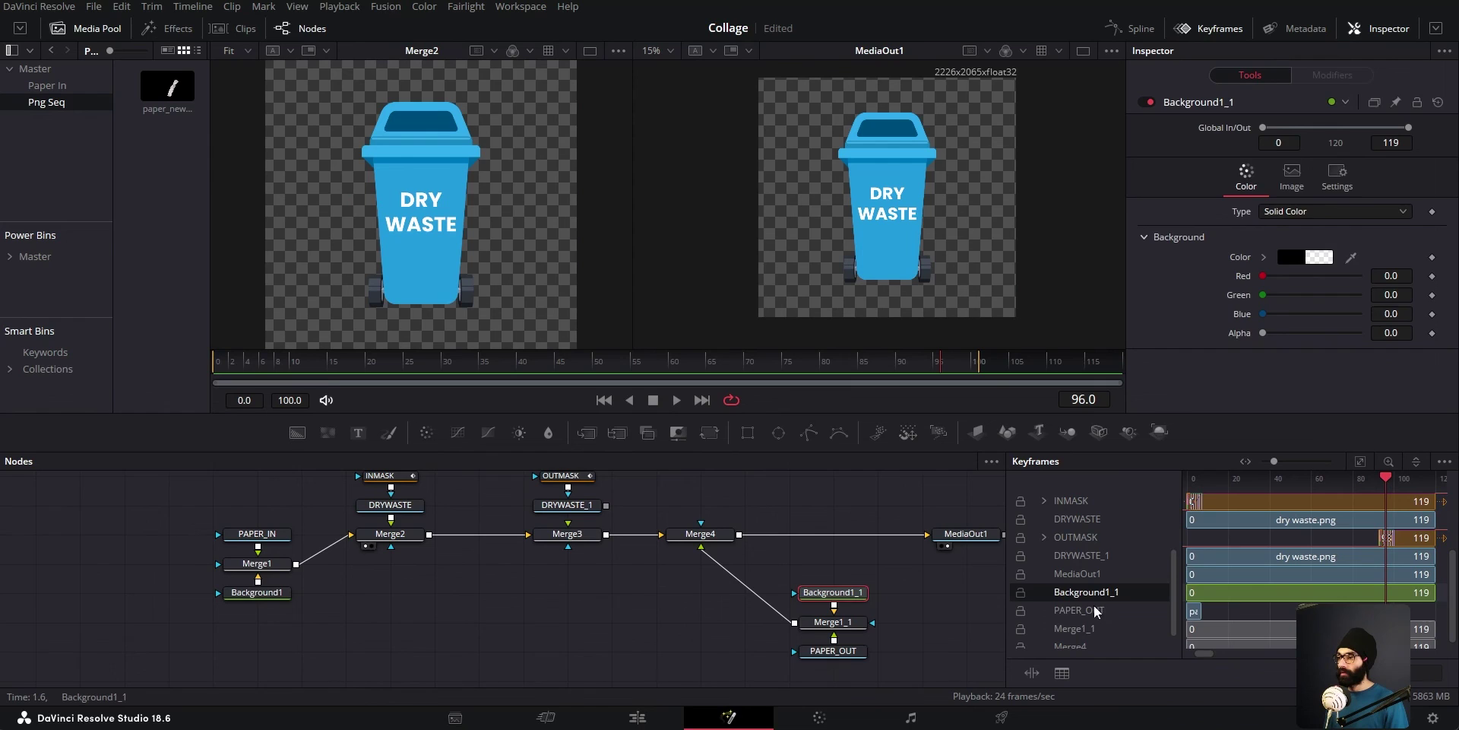
Shift the PAPER_OUT clip in the keyframe timeline to frames 95–101 and check the composition at frame 97.
click(1073, 609)
drag(1194, 610, 1339, 611)
key(ctrl+z)
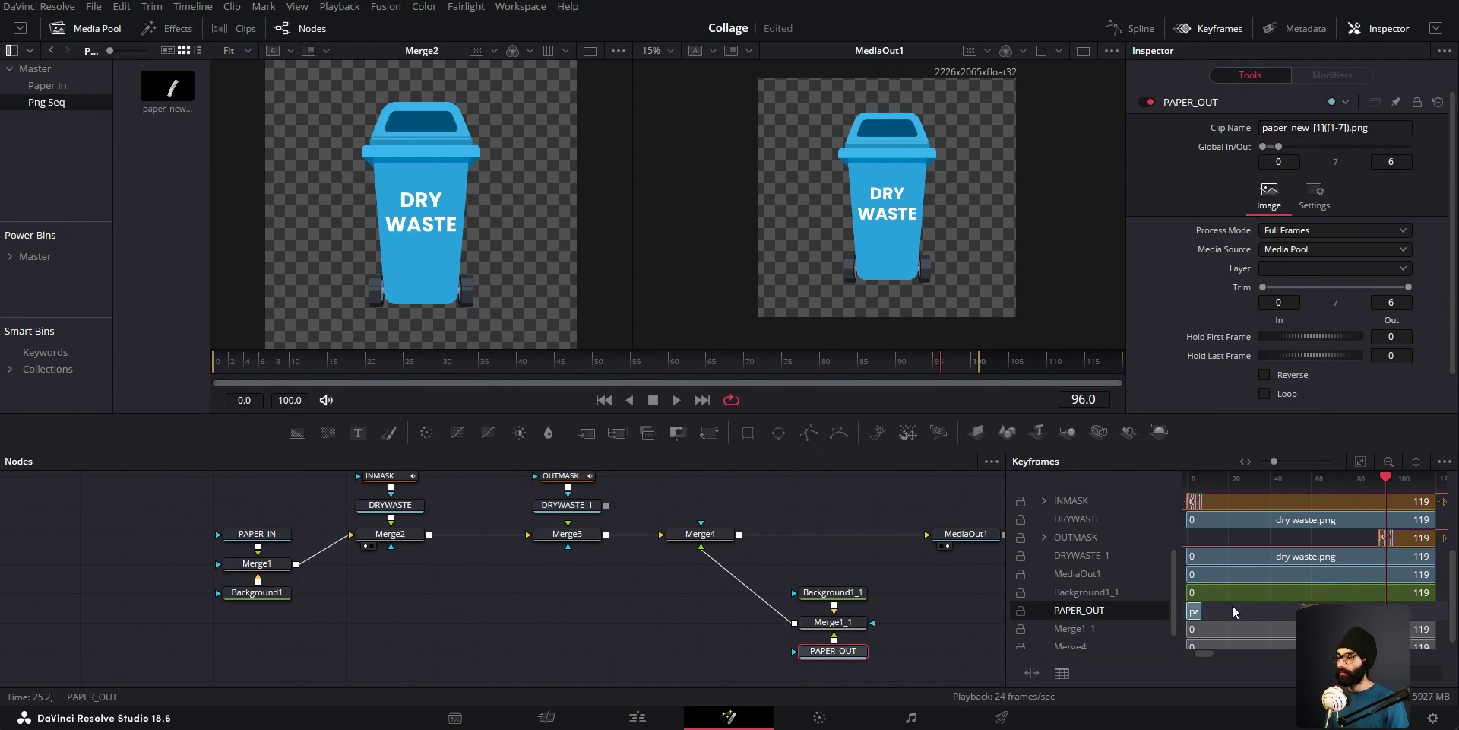
drag(1194, 610, 1395, 610)
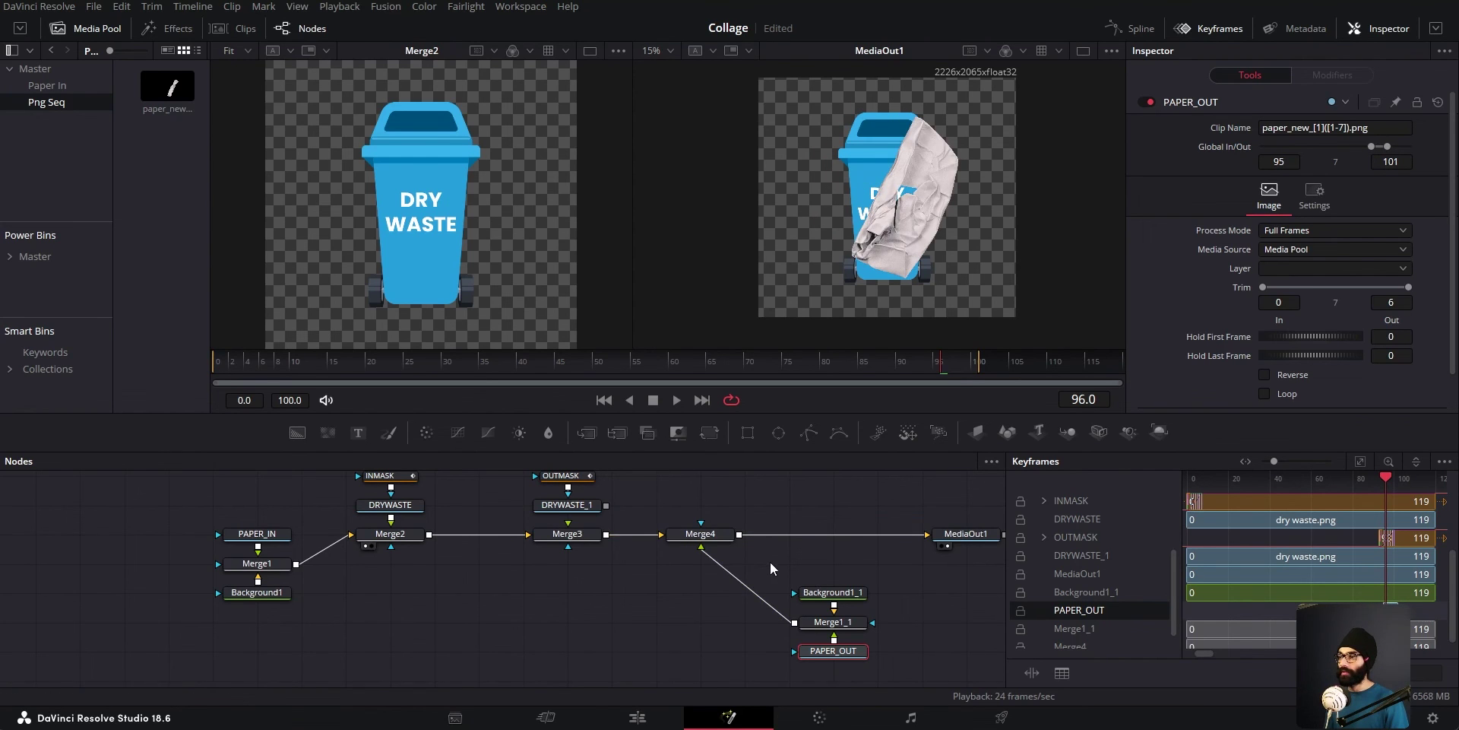
drag(734, 563, 684, 579)
scroll(668, 578, down, 2)
mouse_move(941, 371)
mouse_down()
mouse_move(892, 372)
mouse_move(978, 372)
mouse_move(212, 361)
mouse_move(967, 372)
mouse_move(952, 374)
mouse_up()
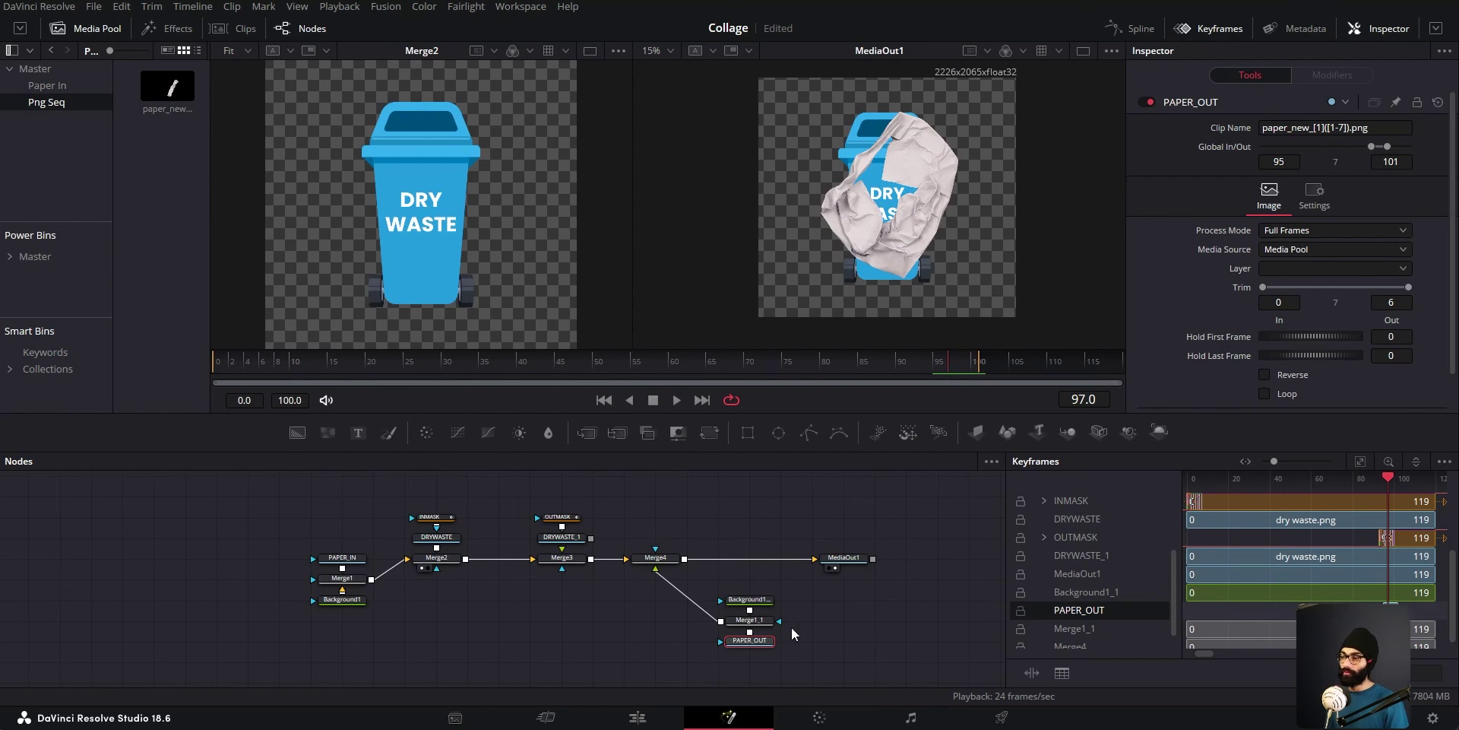
Turn on Reverse for the PAPER_OUT image sequence and scrub through the last frames to check it.
scroll(791, 631, up, 3)
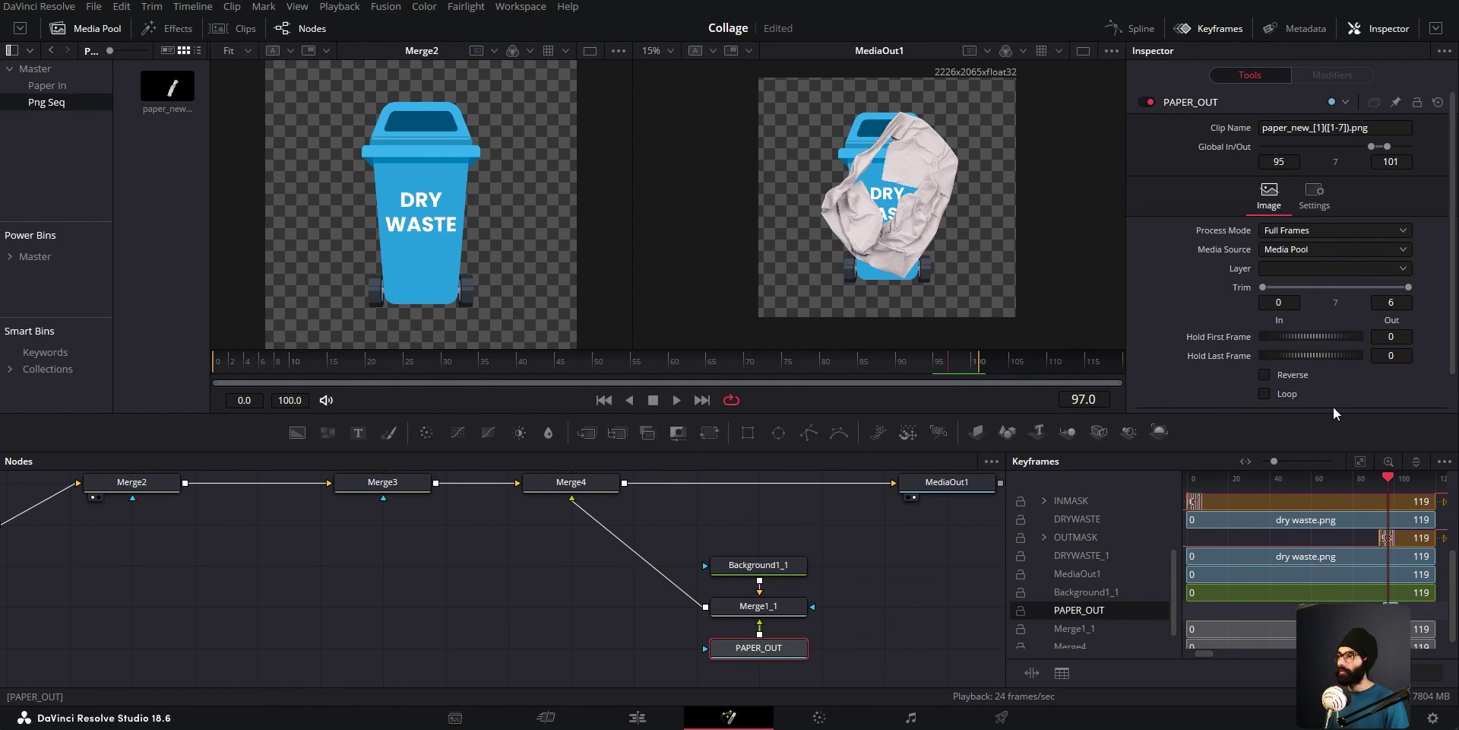
scroll(1209, 337, down, 1)
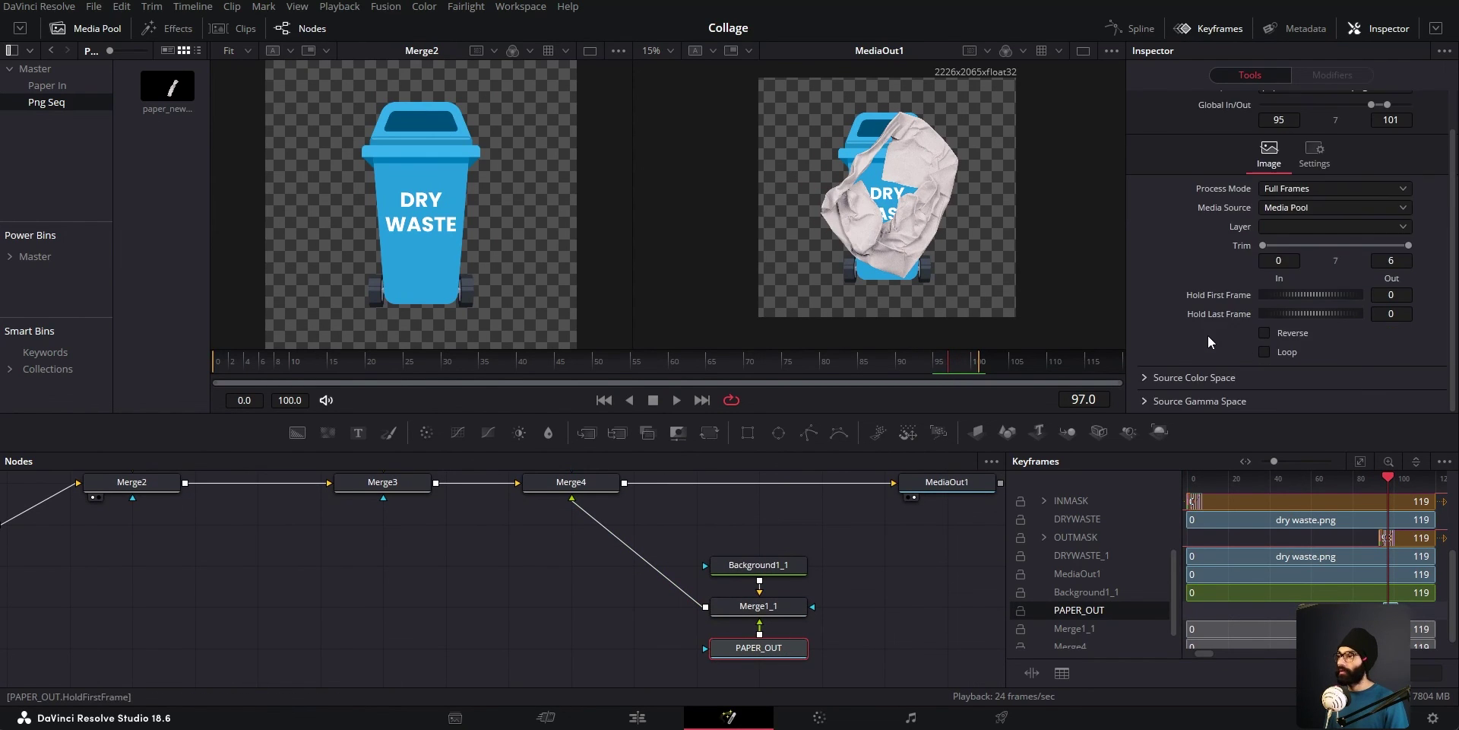
click(1265, 333)
mouse_move(938, 368)
mouse_down()
mouse_move(870, 366)
mouse_move(981, 374)
mouse_move(964, 374)
mouse_up()
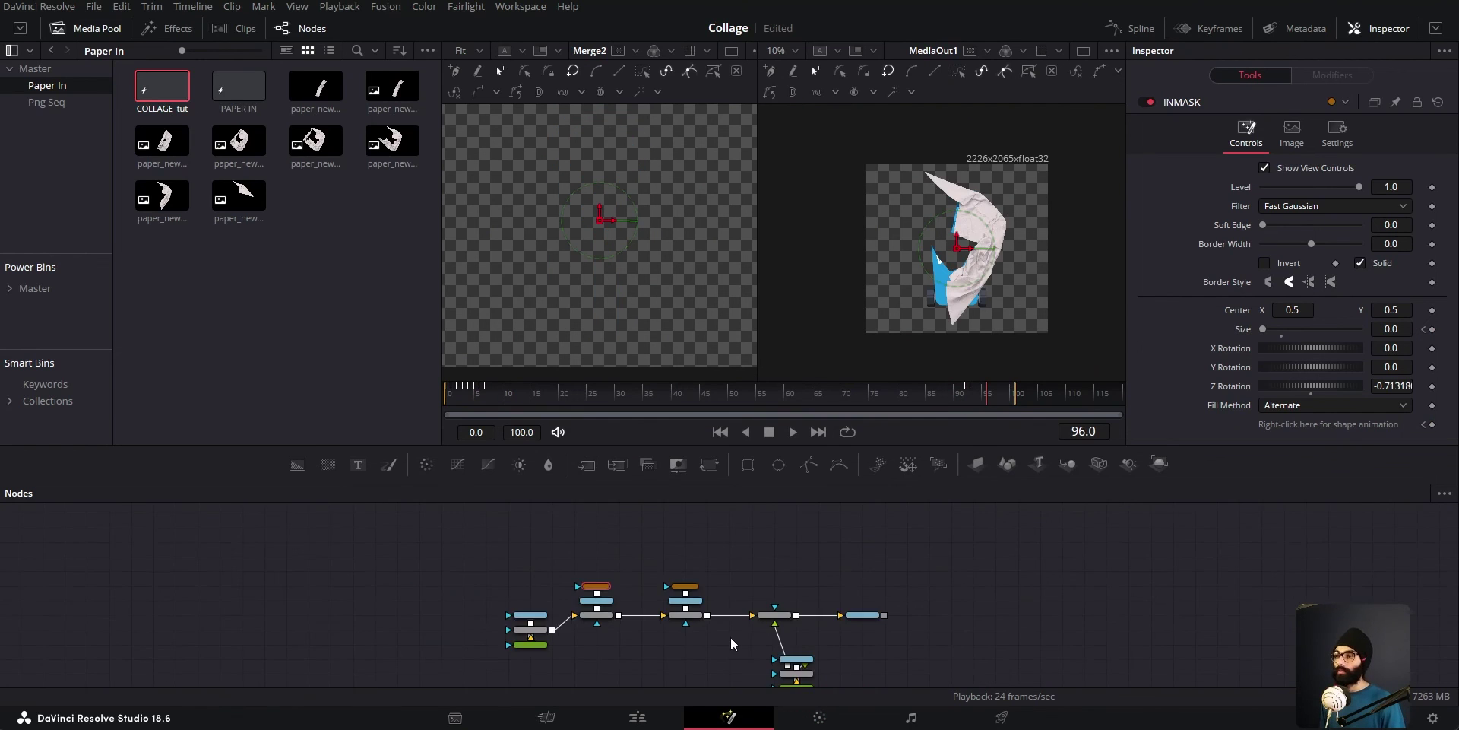
Scrub the collage around frames 91 and 92 and play it back to examine the opening and closing paper animation.
drag(950, 392, 967, 392)
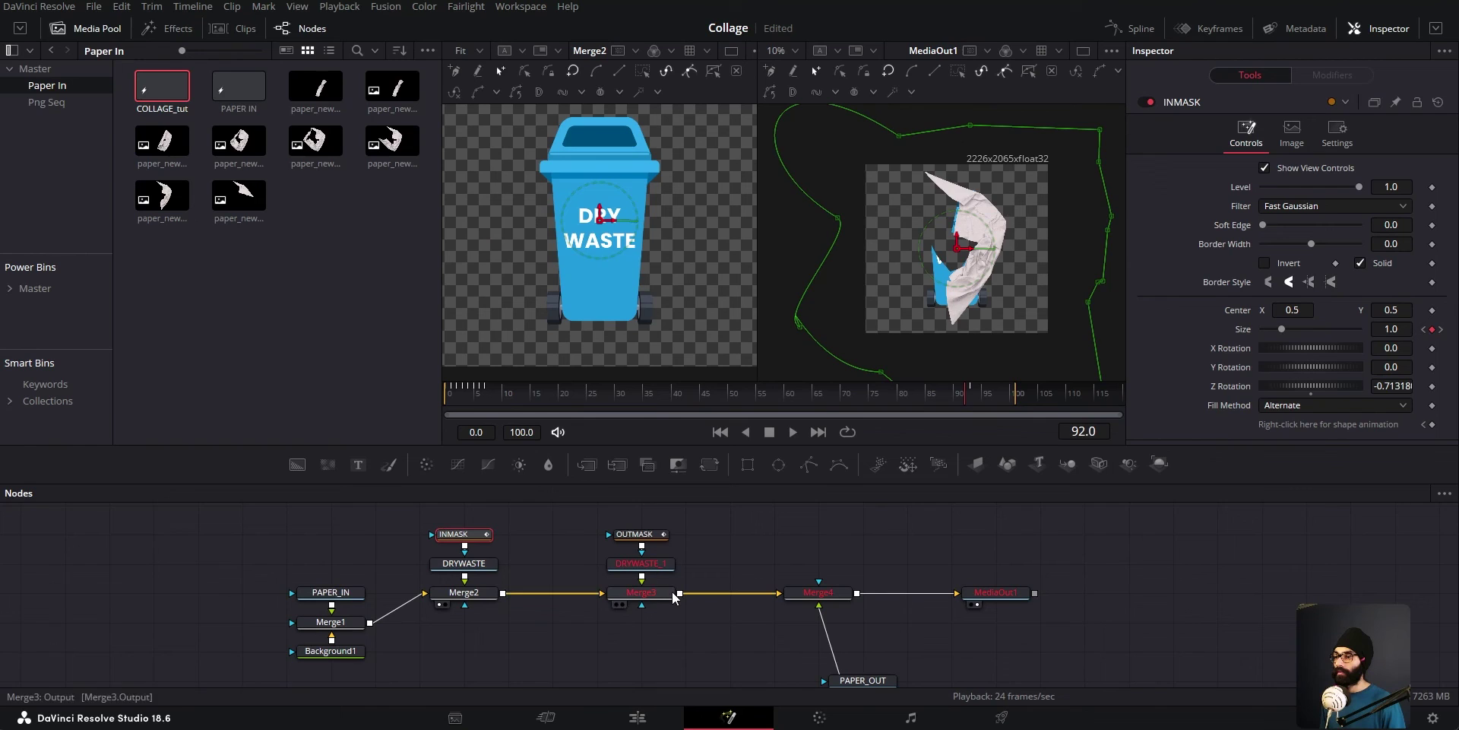
click(931, 394)
drag(523, 395, 663, 394)
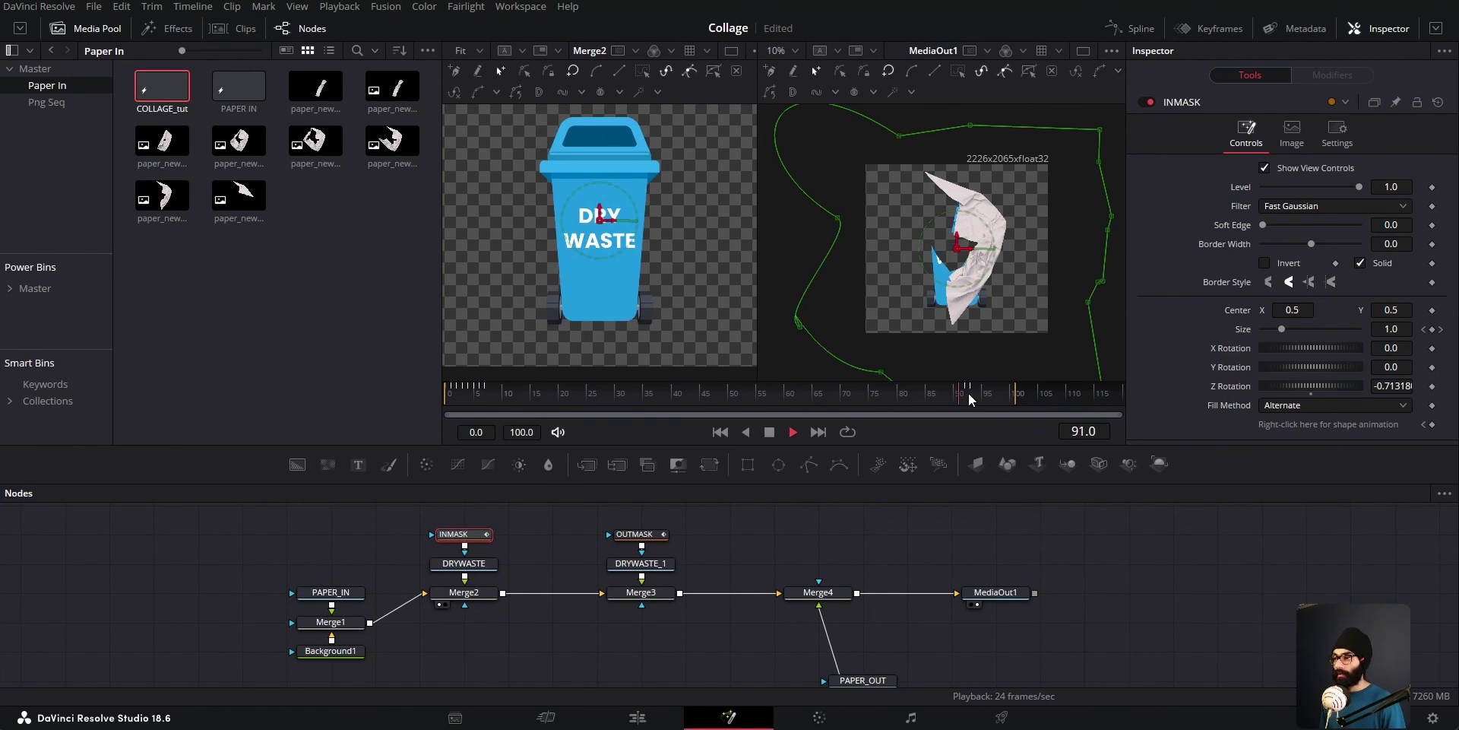
drag(965, 392, 974, 394)
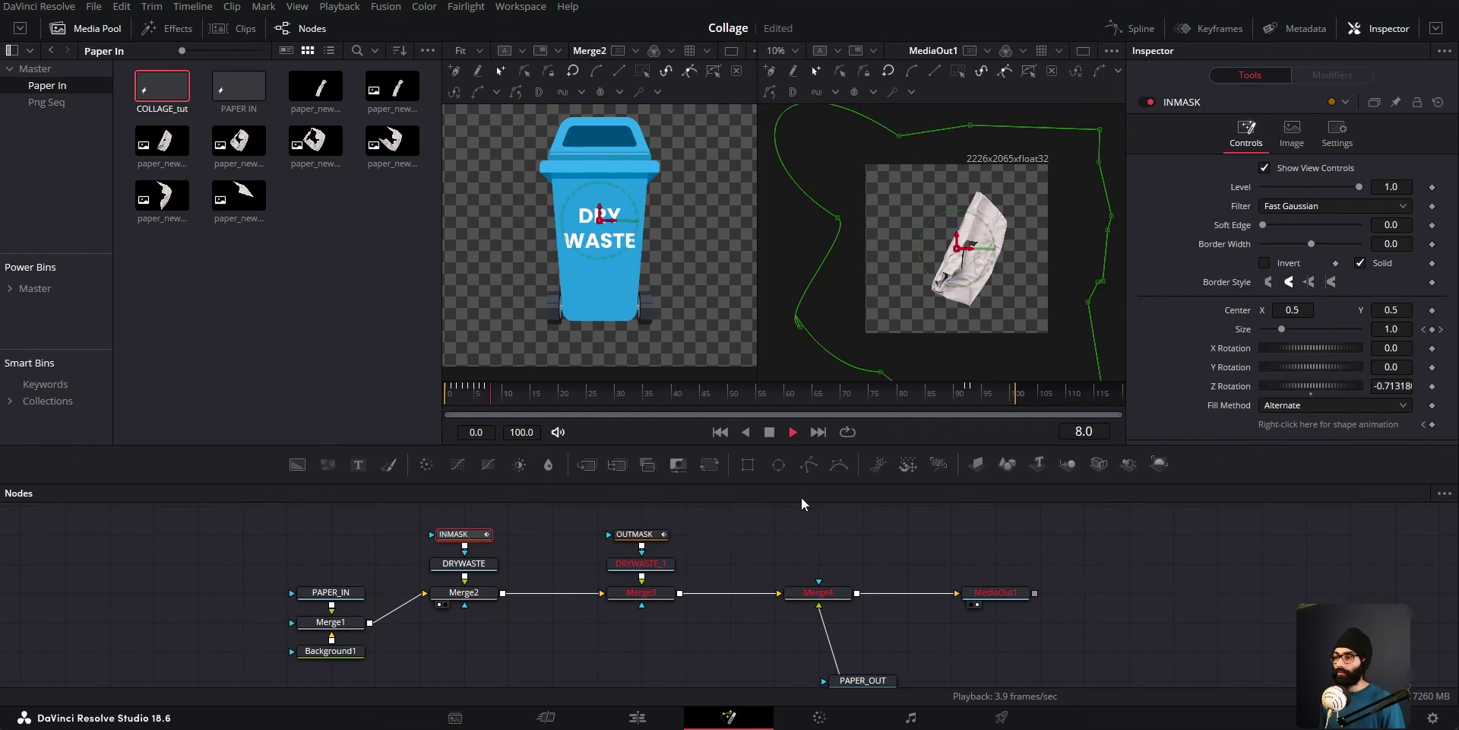